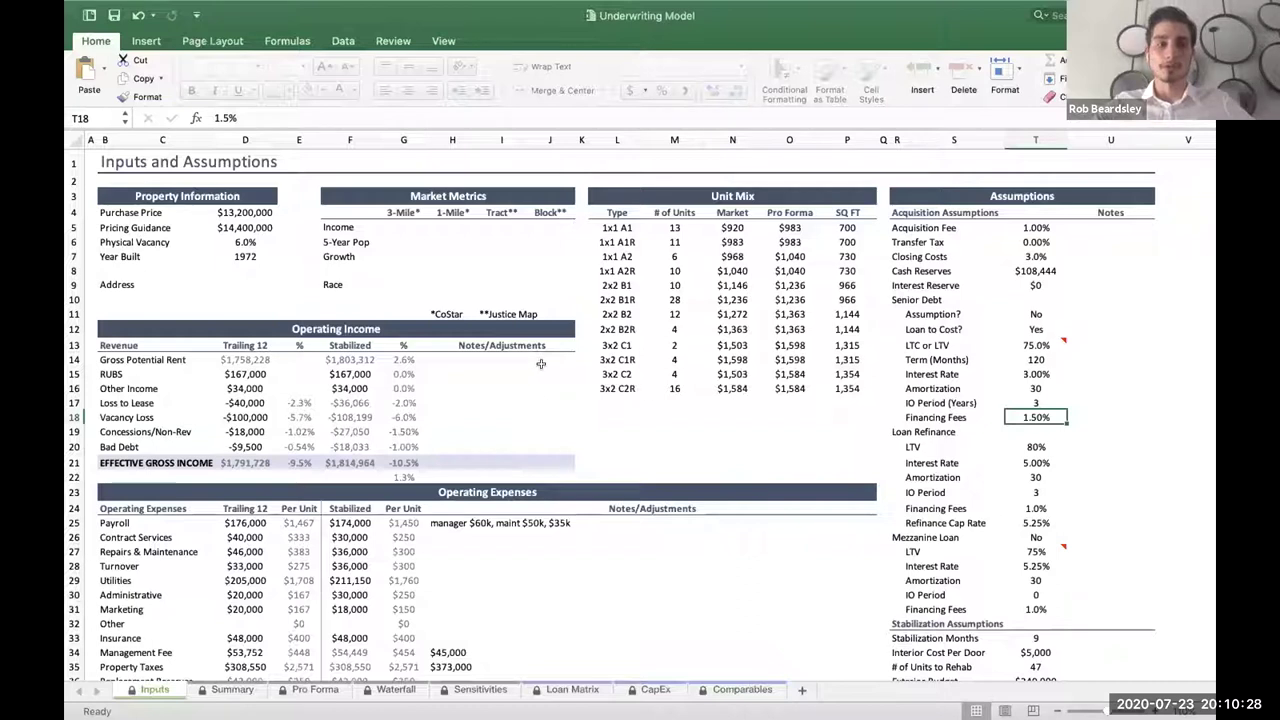
# - Examine the Unit Mix table, including its pro forma rents, alongside the Operating Income section
pyautogui.moveTo(672, 195); pyautogui.dragTo(627, 385)
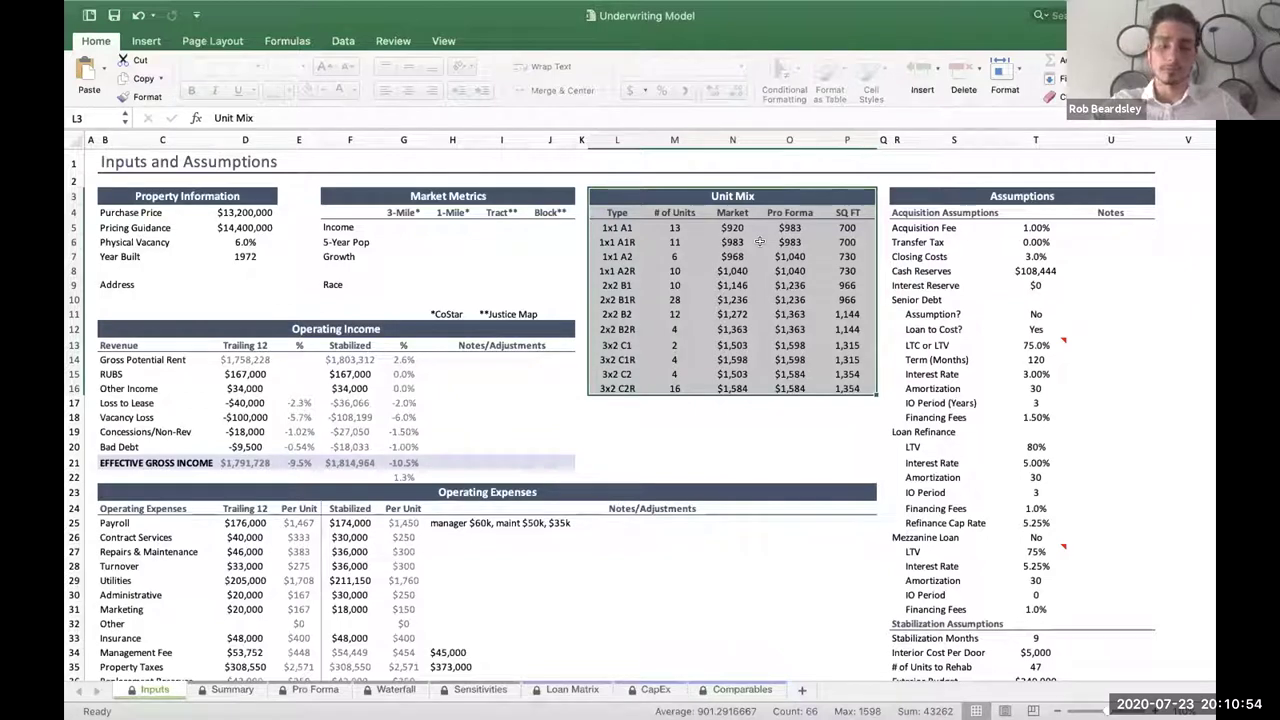
pyautogui.moveTo(790, 227); pyautogui.dragTo(790, 381)
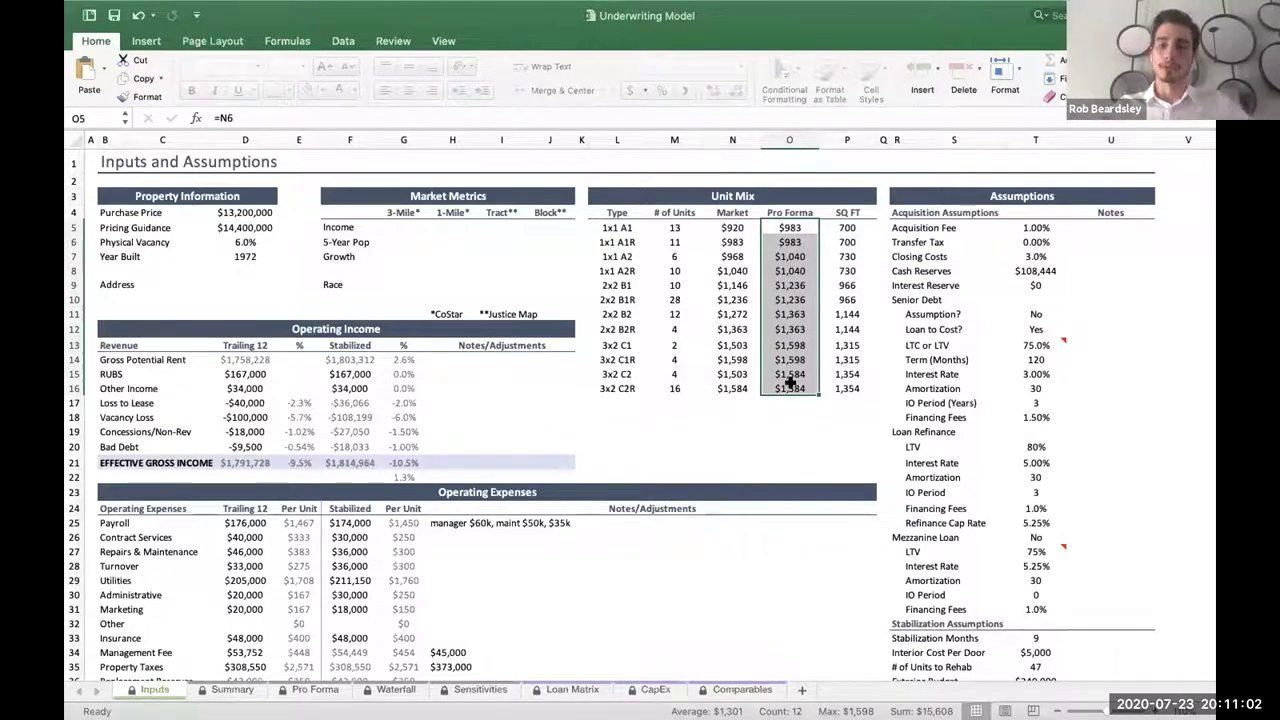
pyautogui.moveTo(737, 200); pyautogui.dragTo(730, 388)
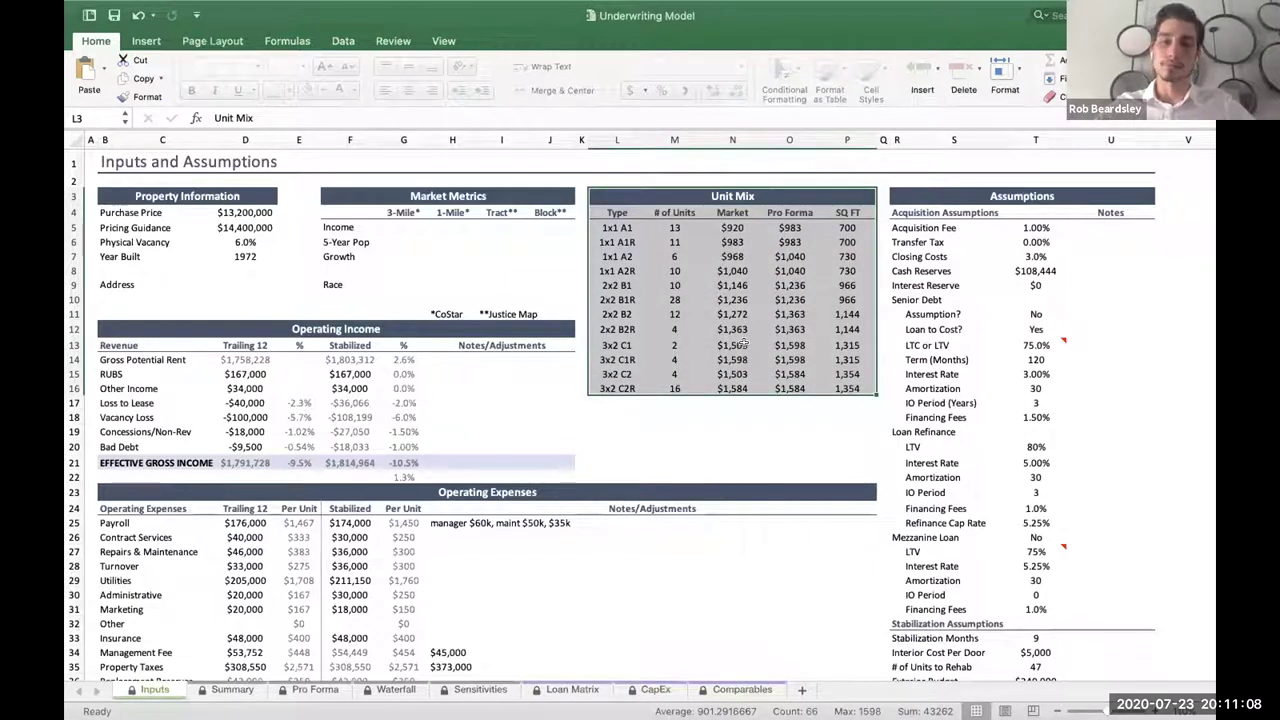
pyautogui.scroll(-3, 410, 402)
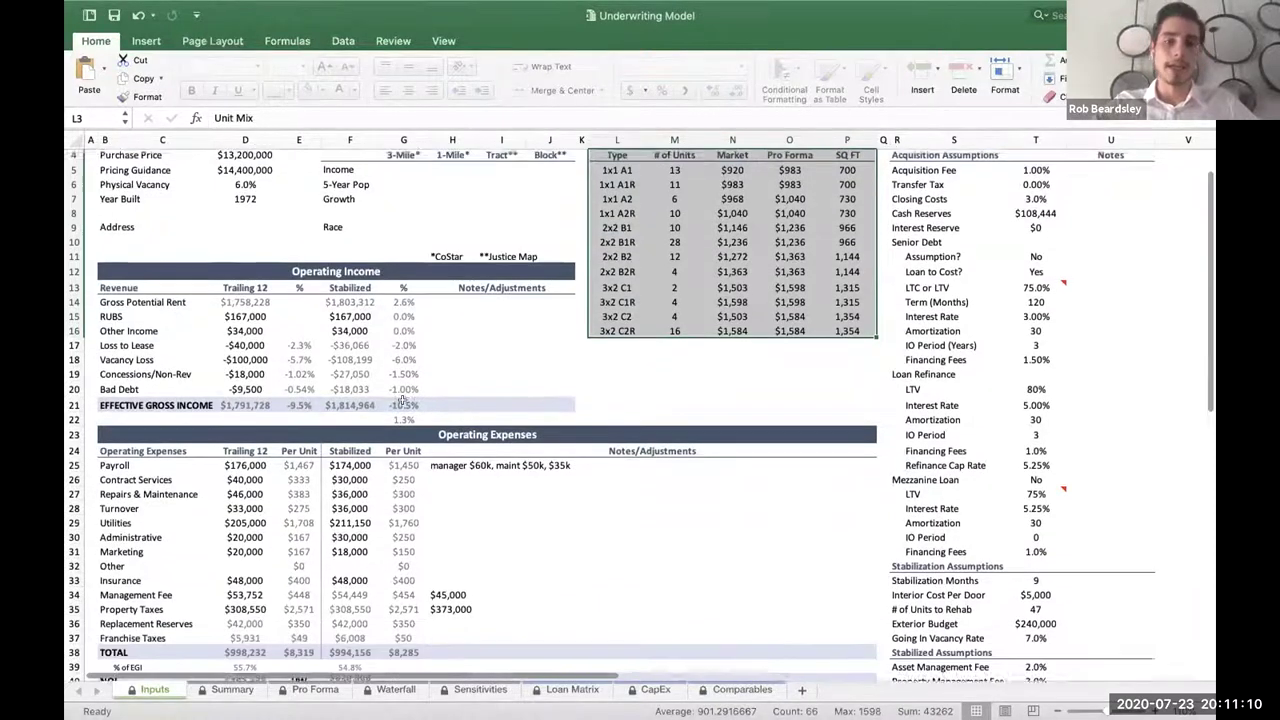
pyautogui.moveTo(357, 268); pyautogui.dragTo(399, 400)
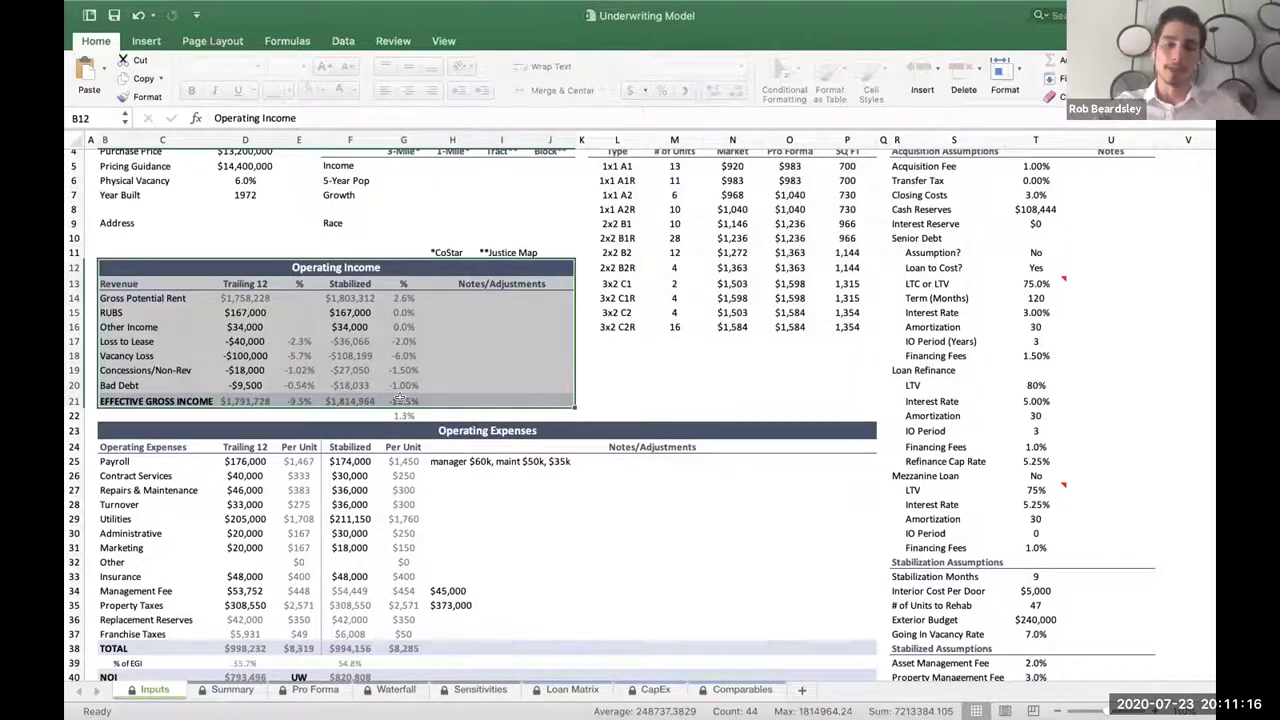
pyautogui.scroll(2, 592, 284)
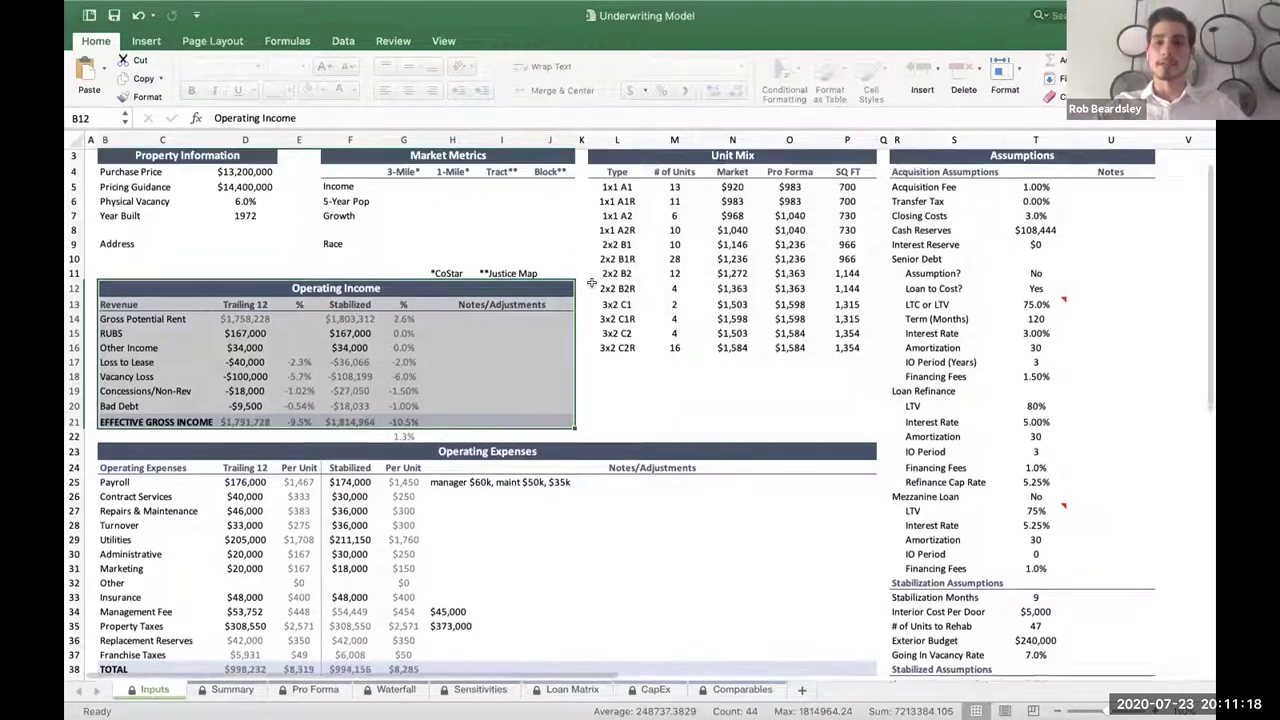
pyautogui.moveTo(737, 165); pyautogui.dragTo(848, 343)
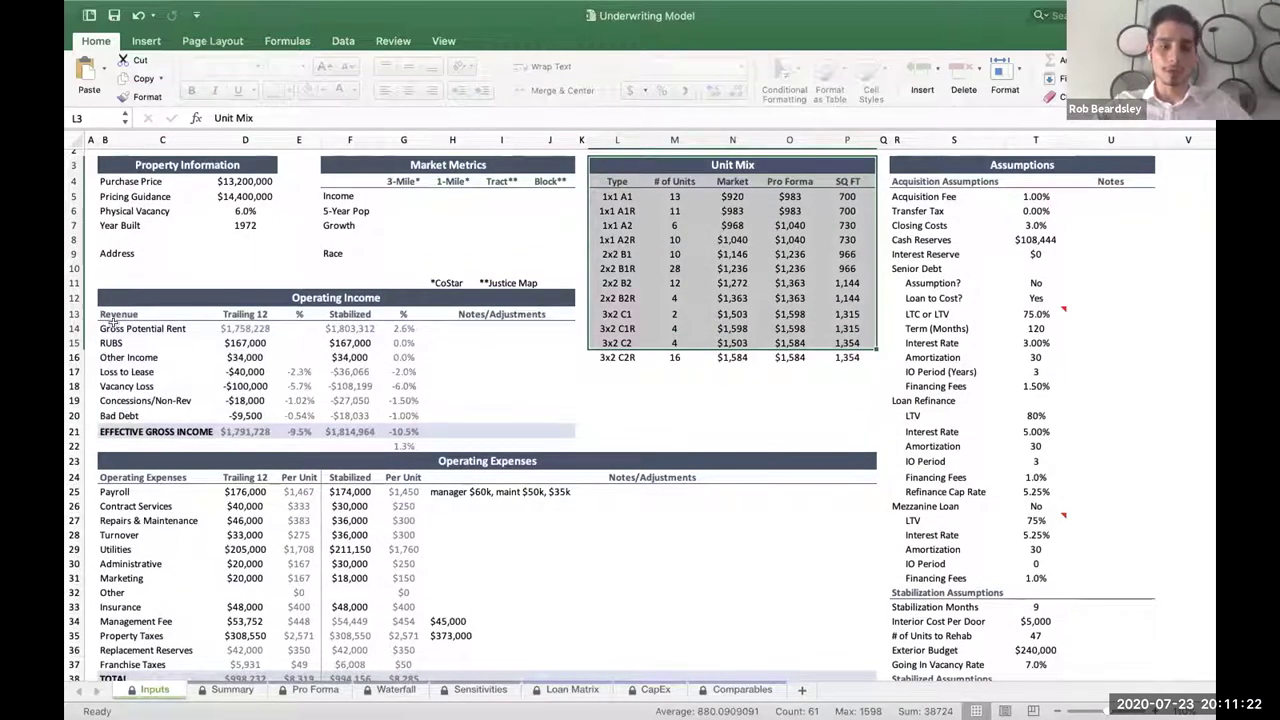
# - Inspect the Gross Potential Rent row and its stabilized formula, plus the RUBS and Other Income rows
pyautogui.click(105, 329)
pyautogui.moveTo(105, 329); pyautogui.dragTo(402, 329)
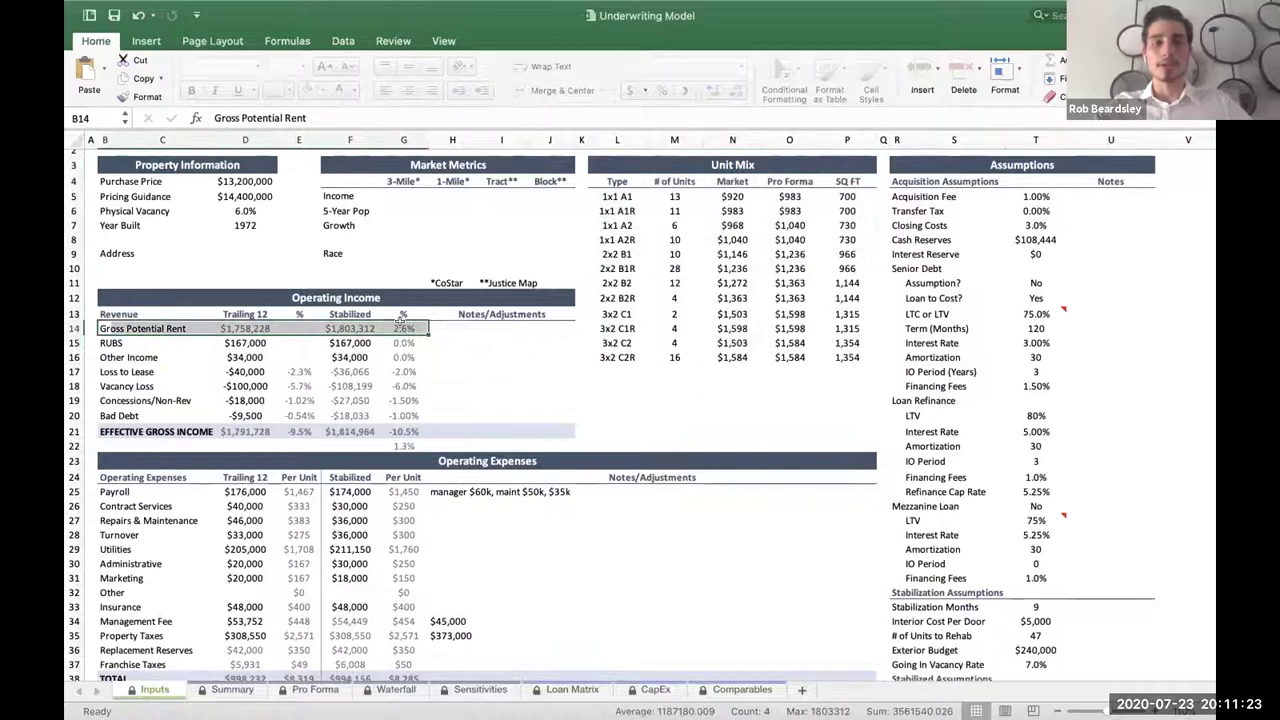
pyautogui.click(345, 328)
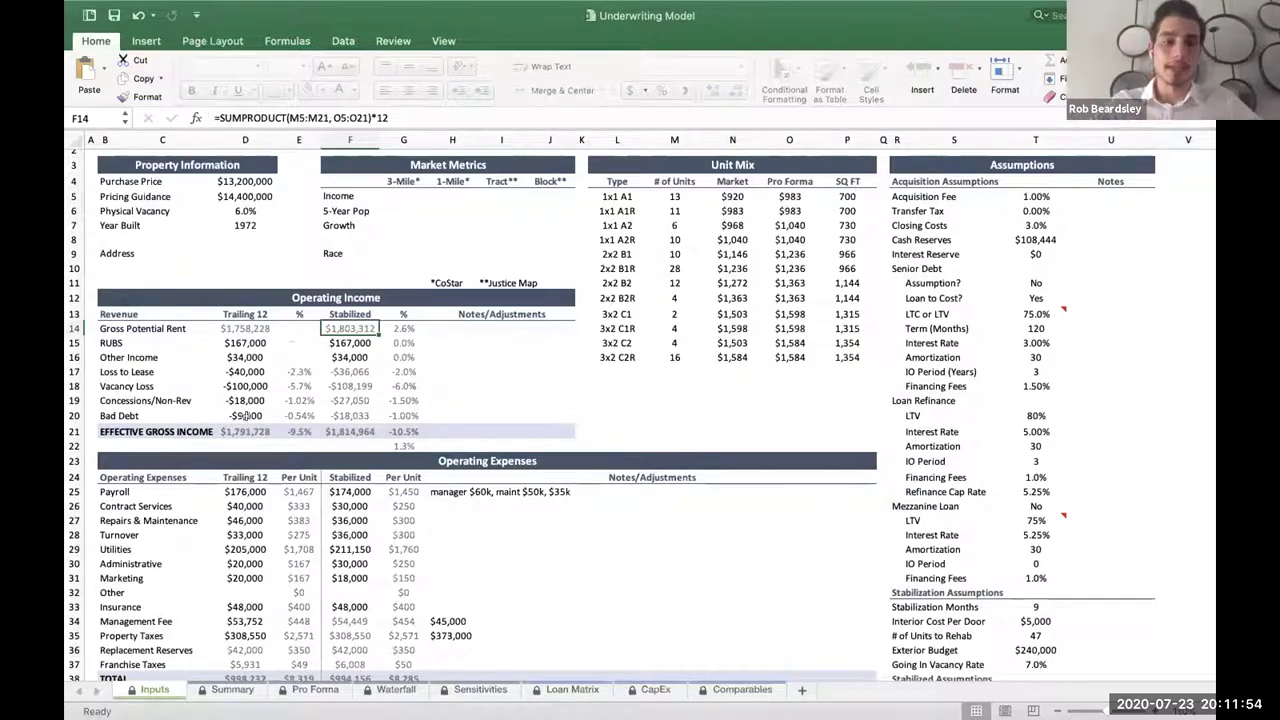
pyautogui.moveTo(397, 408); pyautogui.dragTo(400, 358)
pyautogui.scroll(-5, 381, 395)
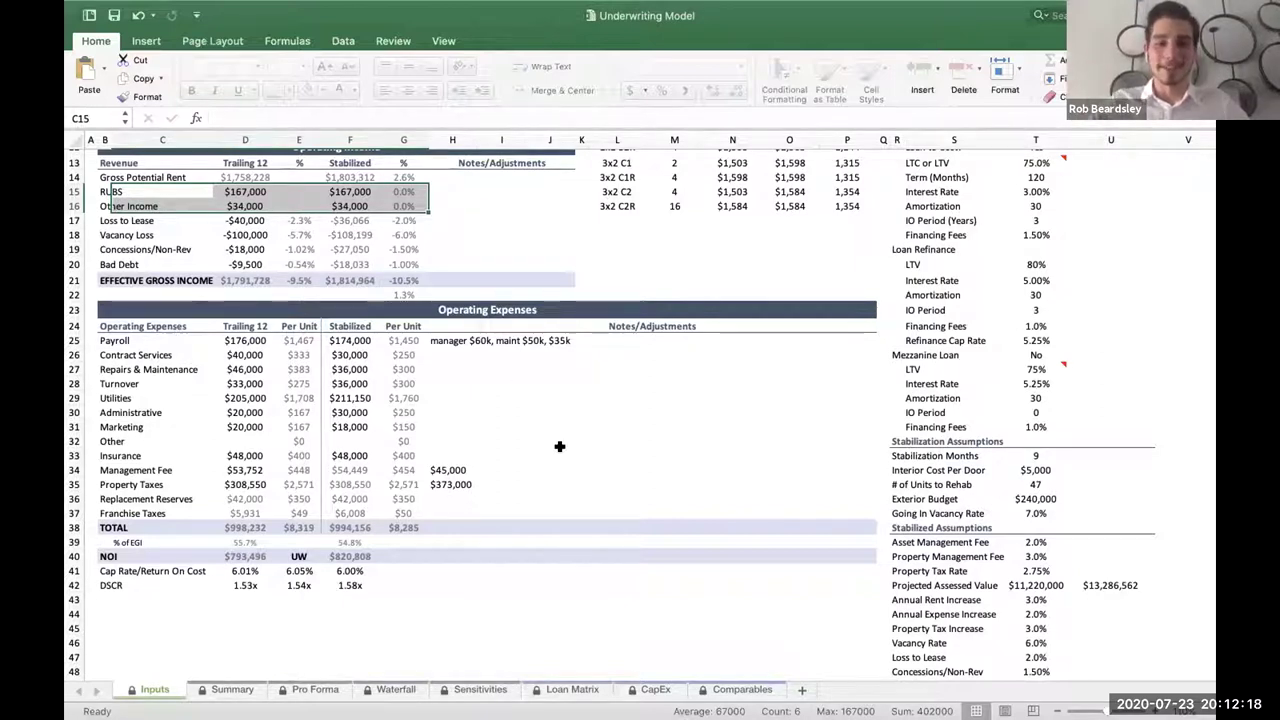
pyautogui.scroll(5, 559, 446)
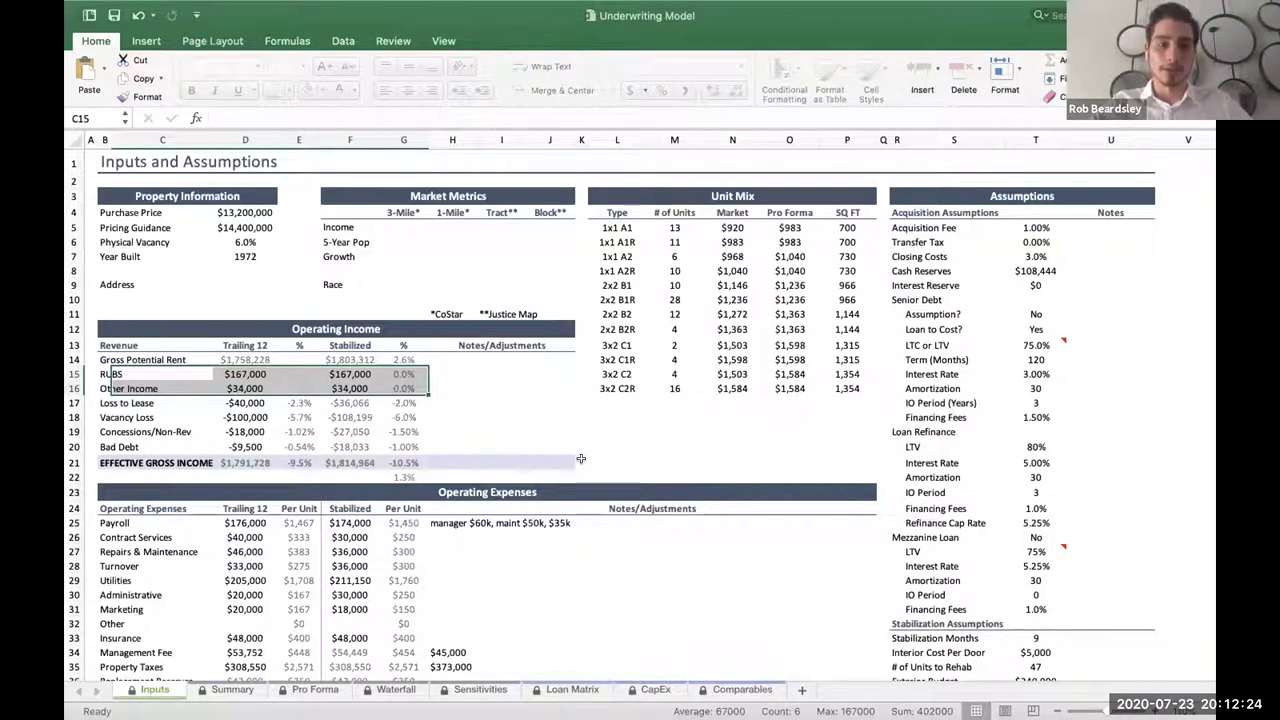
# - Review the Assumptions section, focusing on the acquisition and Senior Debt inputs
pyautogui.hscroll(5, 585, 449)
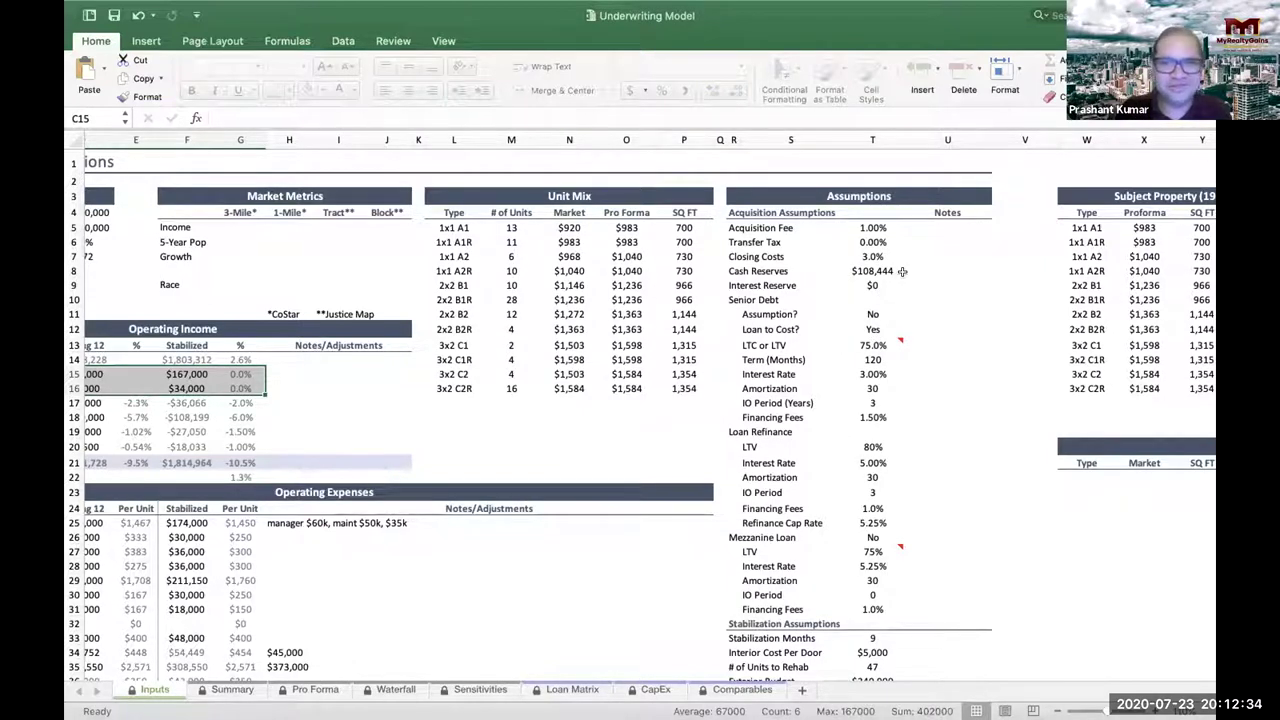
pyautogui.moveTo(912, 299); pyautogui.dragTo(848, 299)
pyautogui.click(722, 298)
pyautogui.hscroll(-3, 859, 299)
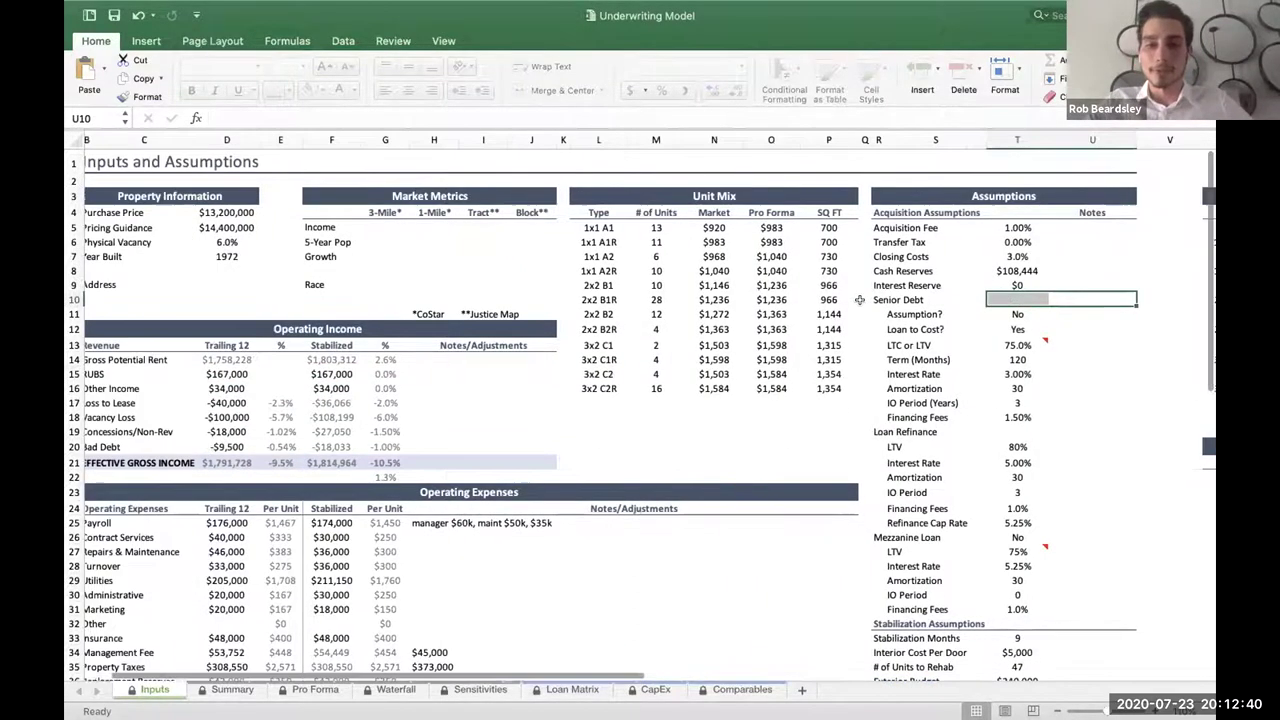
pyautogui.hscroll(-2, 859, 299)
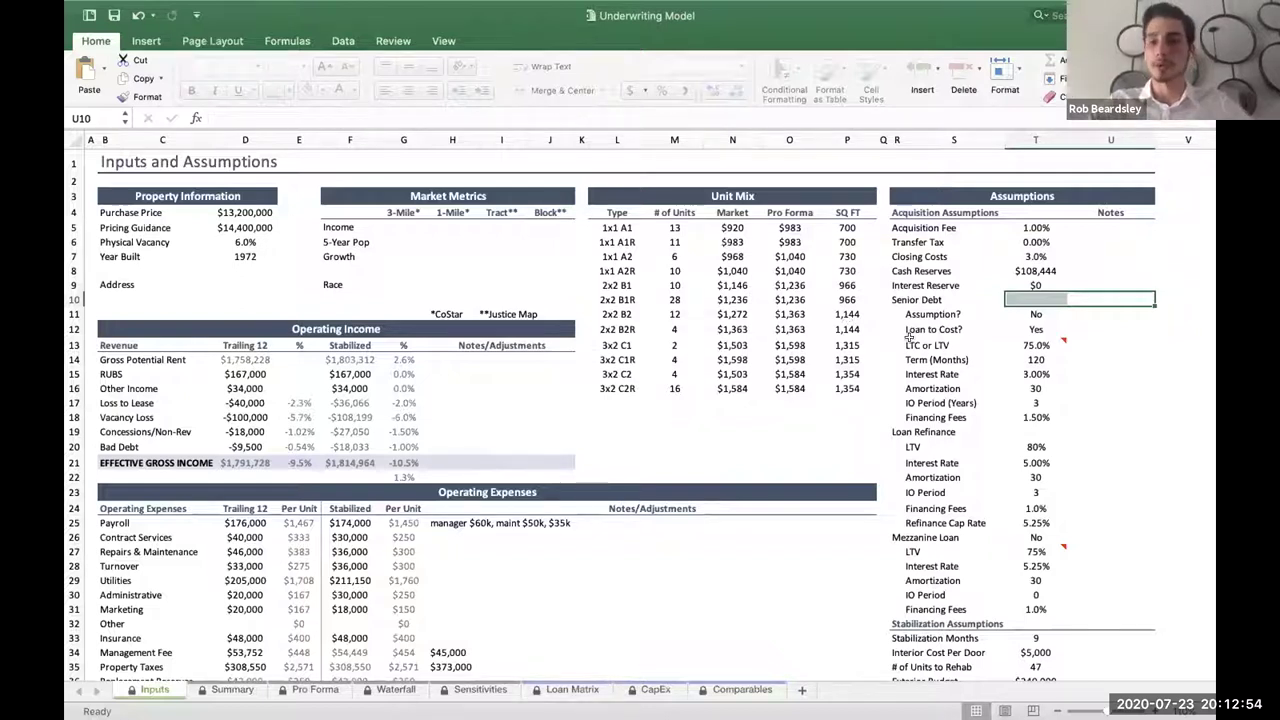
pyautogui.hscroll(5, 908, 337)
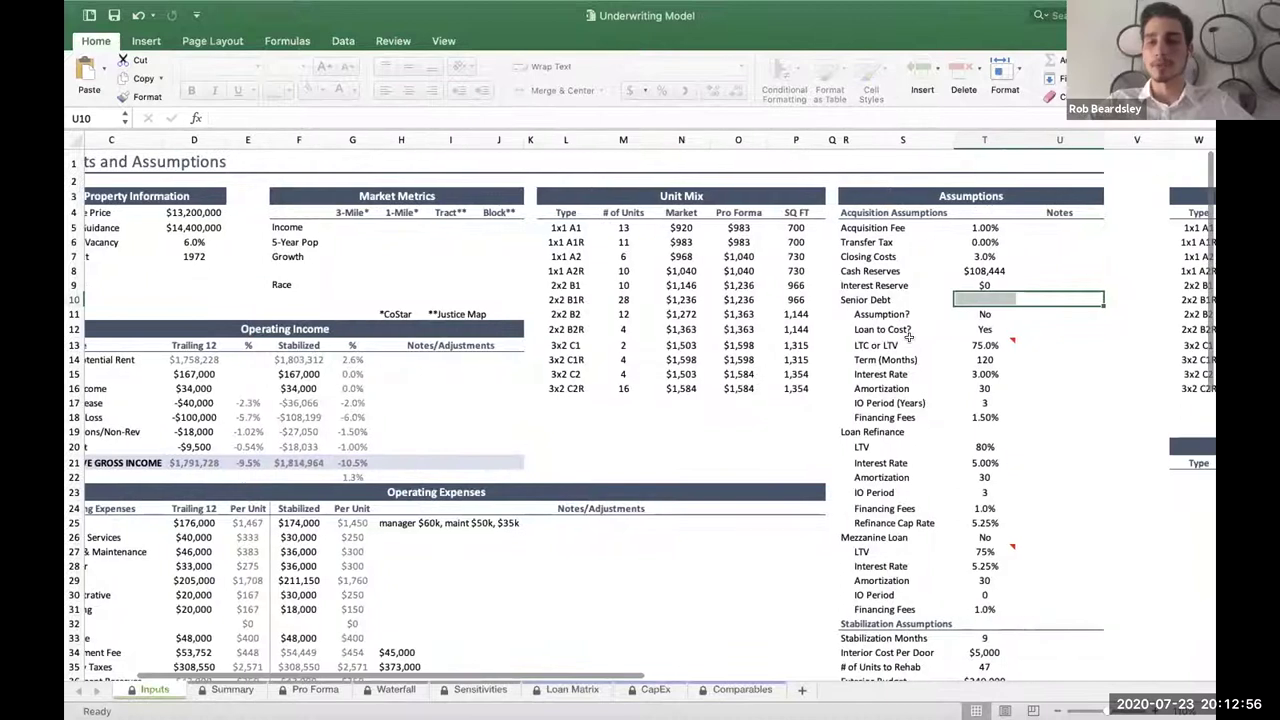
pyautogui.hscroll(2, 910, 329)
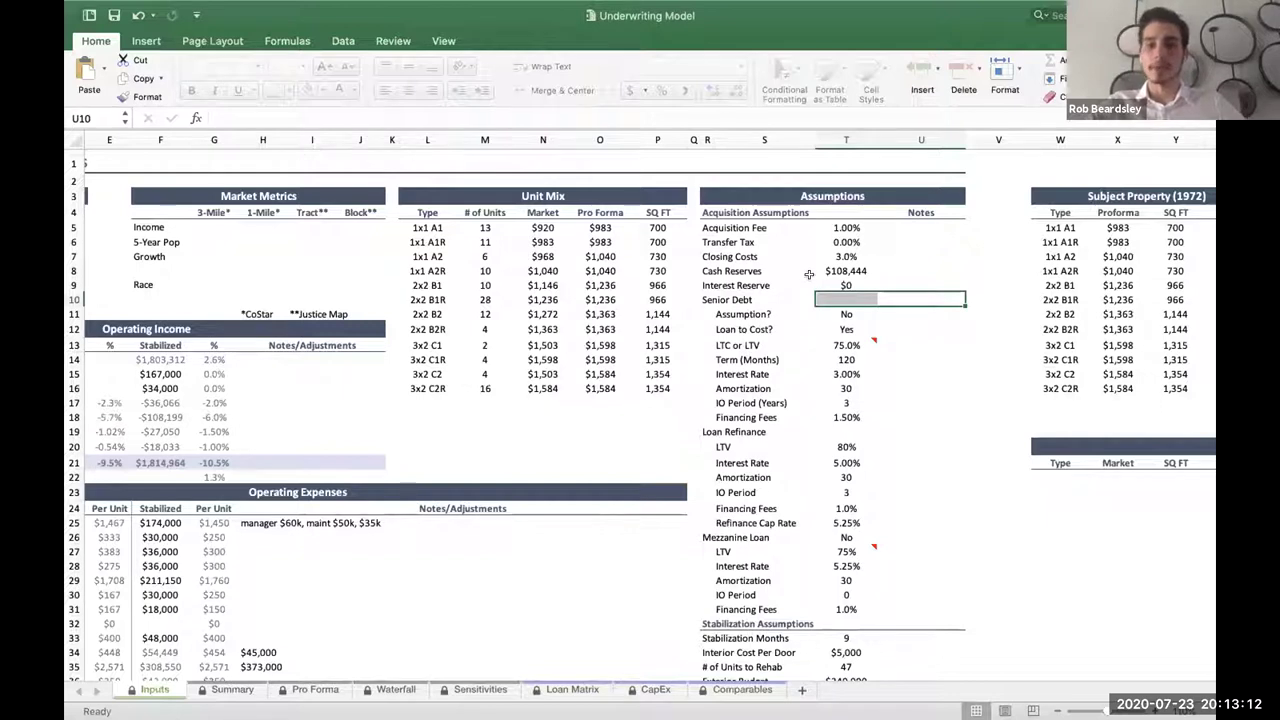
# - Inspect the Stabilization Months formula and highlight its row in the Stabilization Assumptions
pyautogui.scroll(-4, 838, 285)
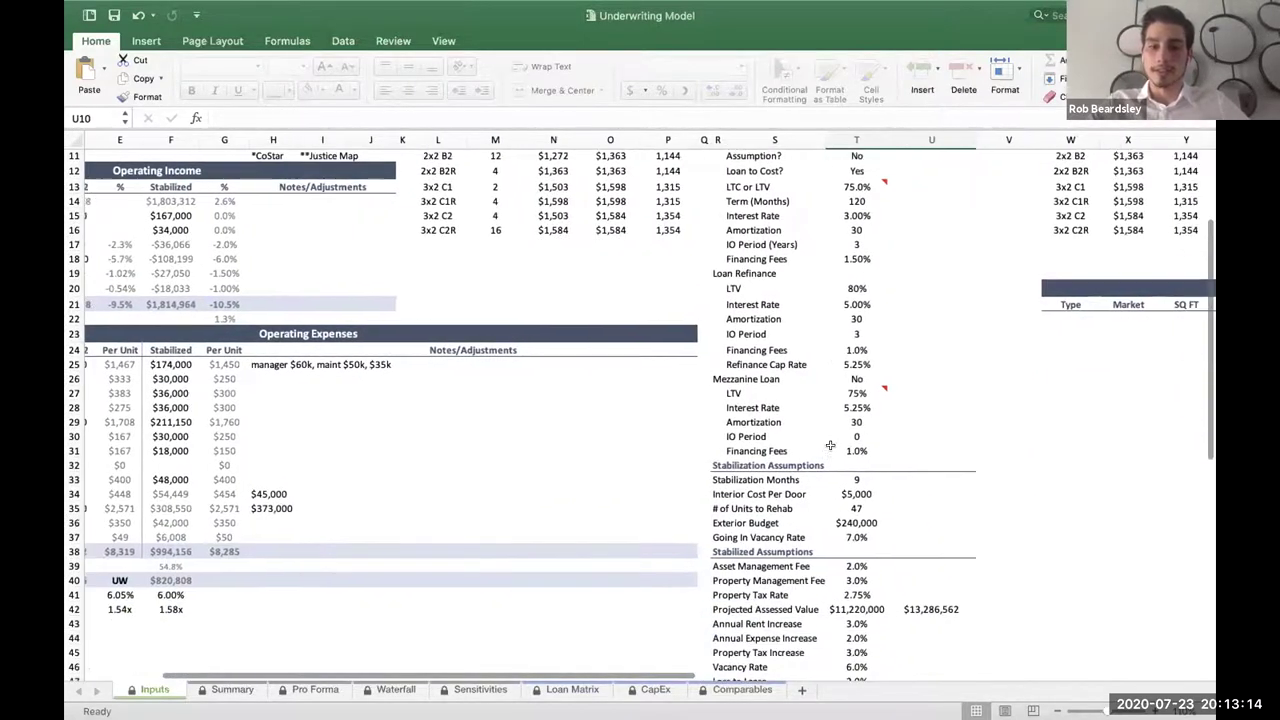
pyautogui.click(851, 439)
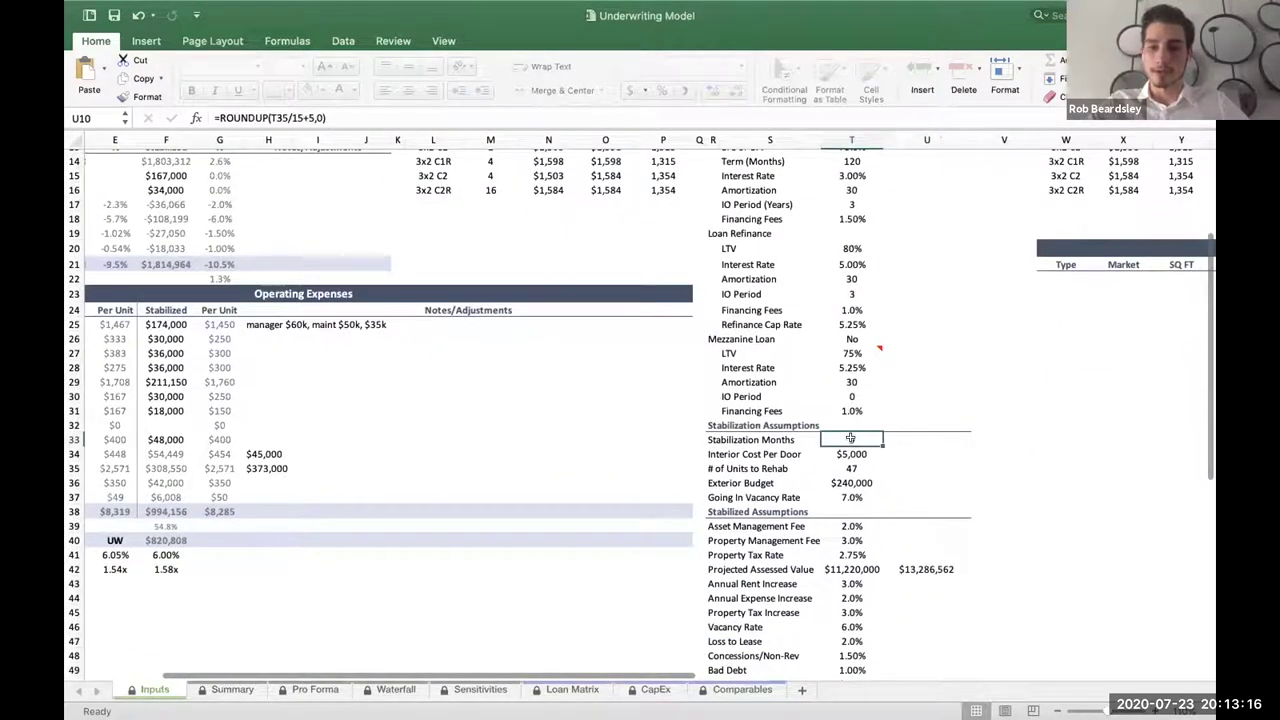
pyautogui.moveTo(714, 440); pyautogui.dragTo(936, 438)
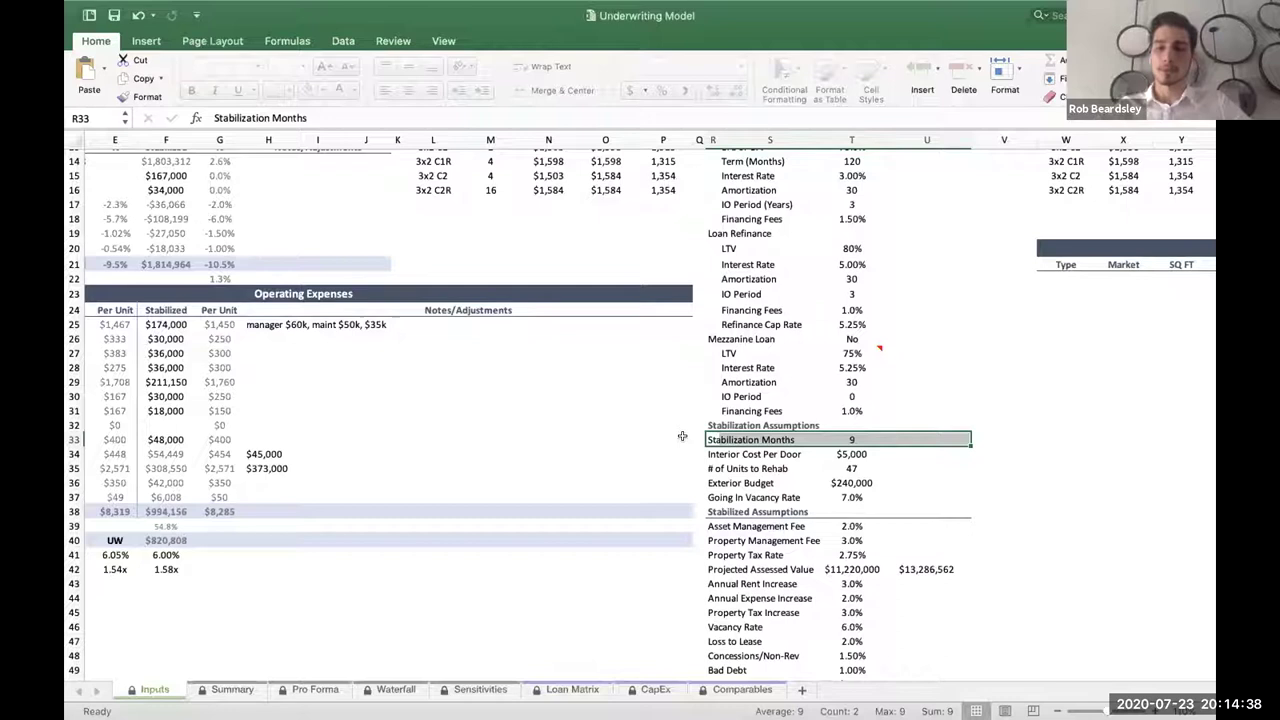
pyautogui.scroll(-2, 855, 452)
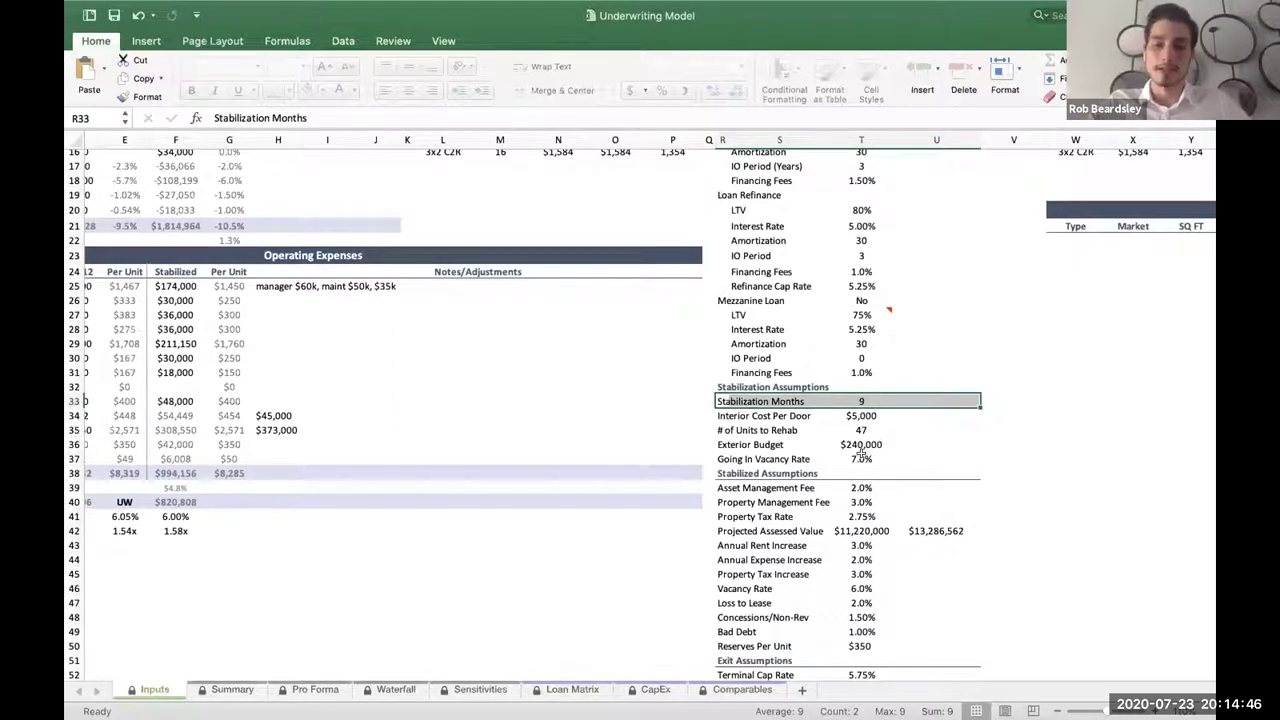
# - Highlight the annual rent, annual expense and property tax increase rows in the Stabilized Assumptions for review
pyautogui.scroll(-5, 861, 454)
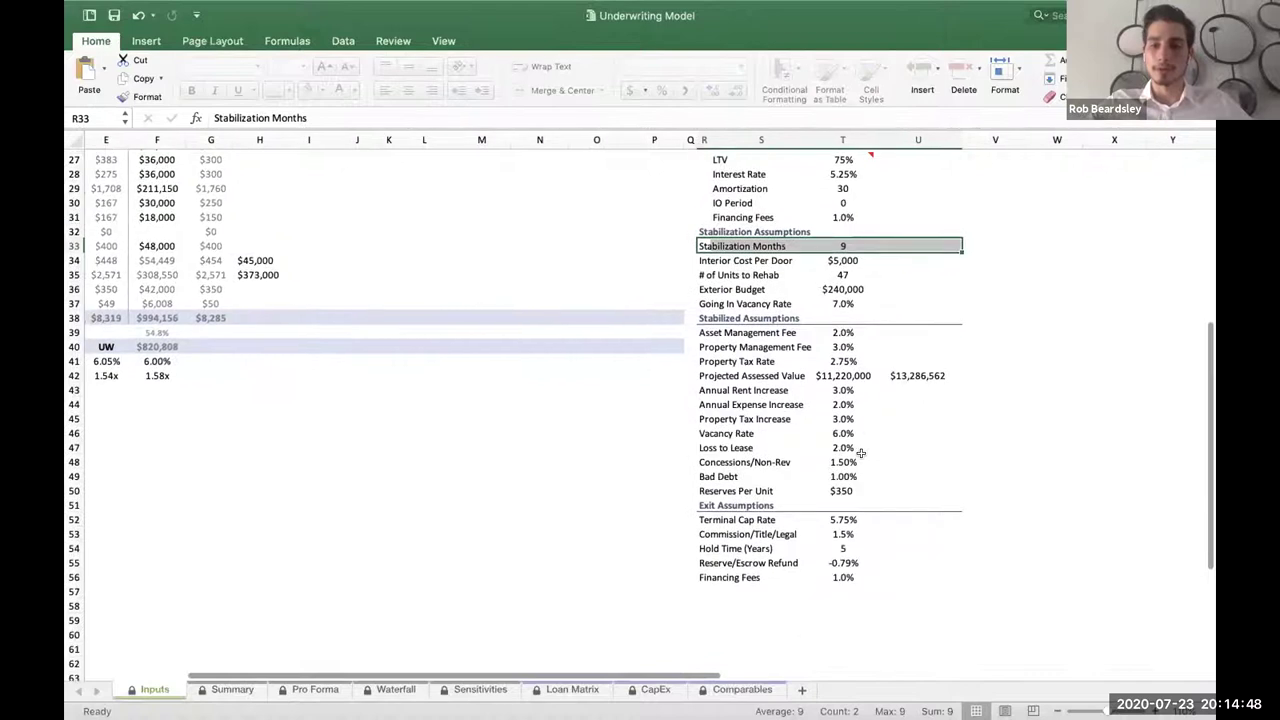
pyautogui.click(706, 391)
pyautogui.moveTo(768, 395); pyautogui.dragTo(845, 413)
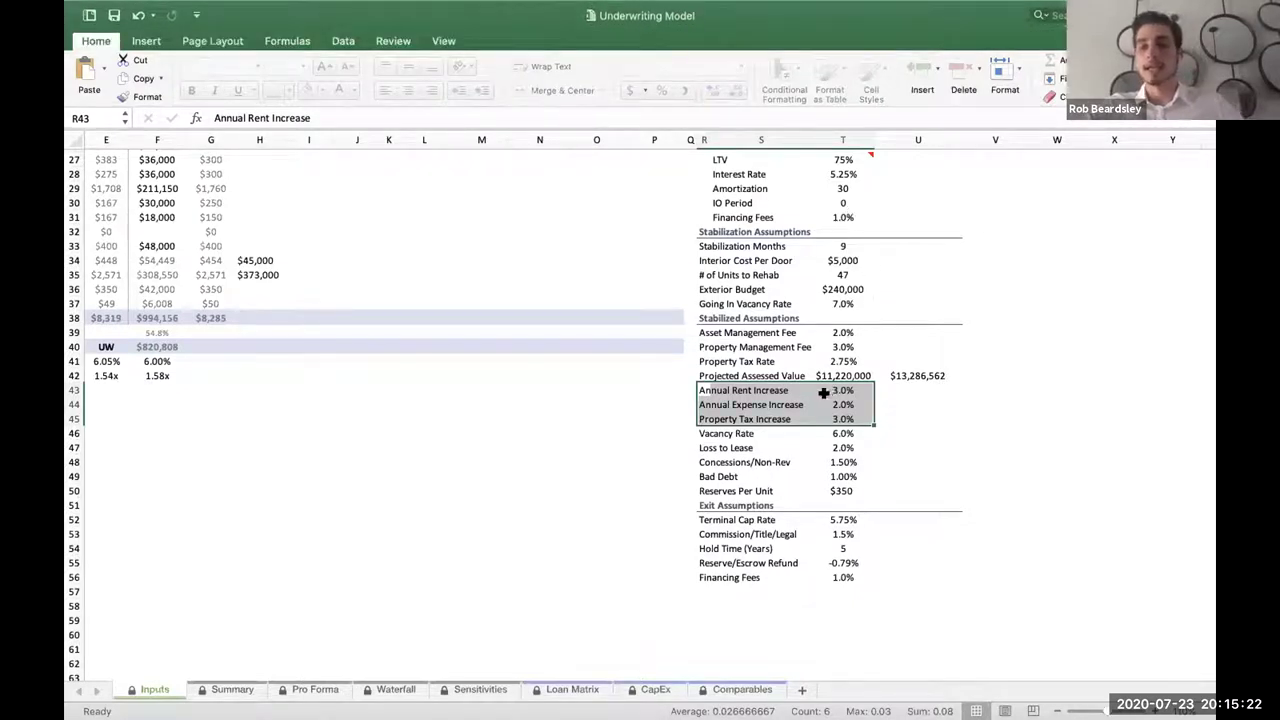
pyautogui.moveTo(700, 389); pyautogui.dragTo(846, 414)
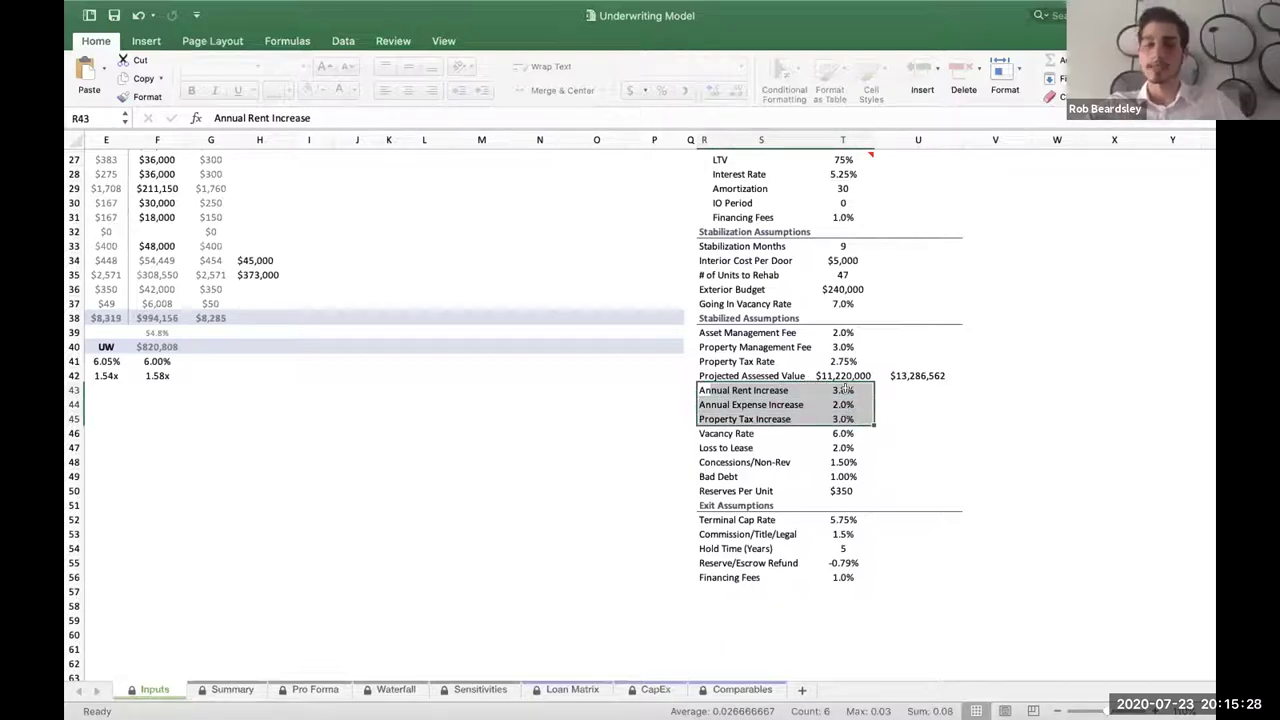
# - Set the Annual Rent Increase to 2% in the Stabilized Assumptions
pyautogui.click(844, 389)
pyautogui.write('2%')
pyautogui.press('Return')
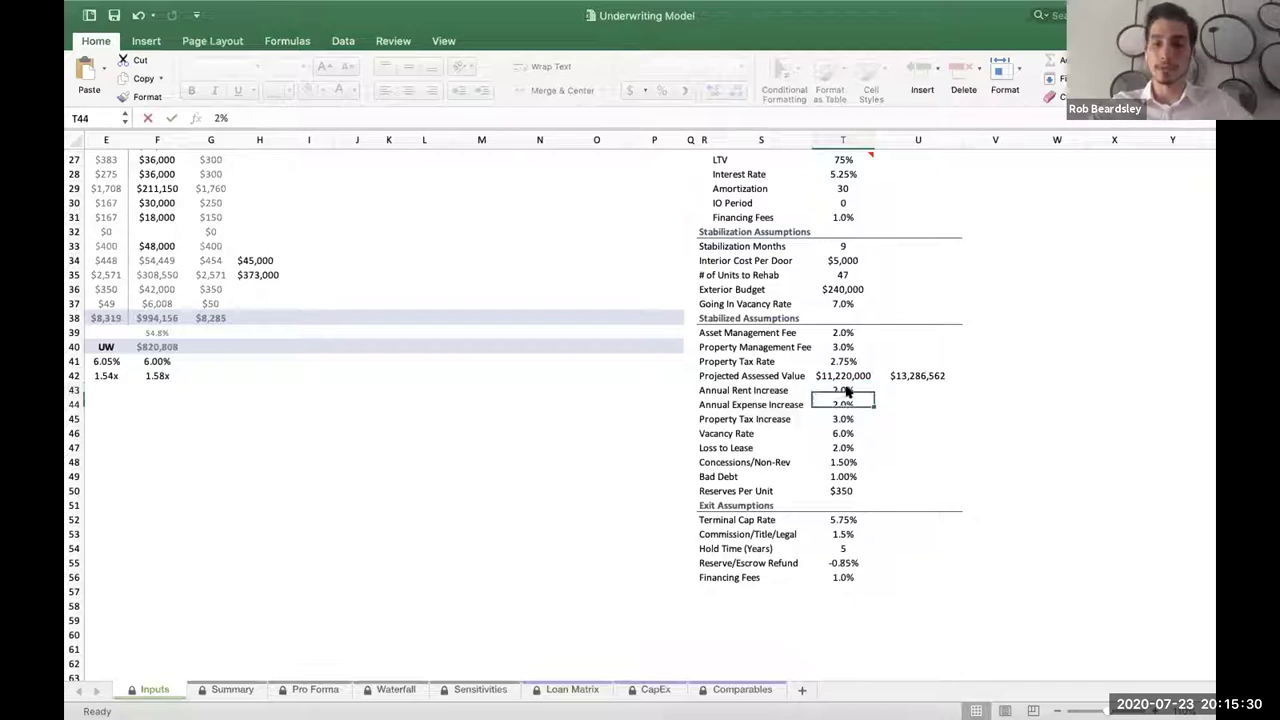
pyautogui.press('Return')
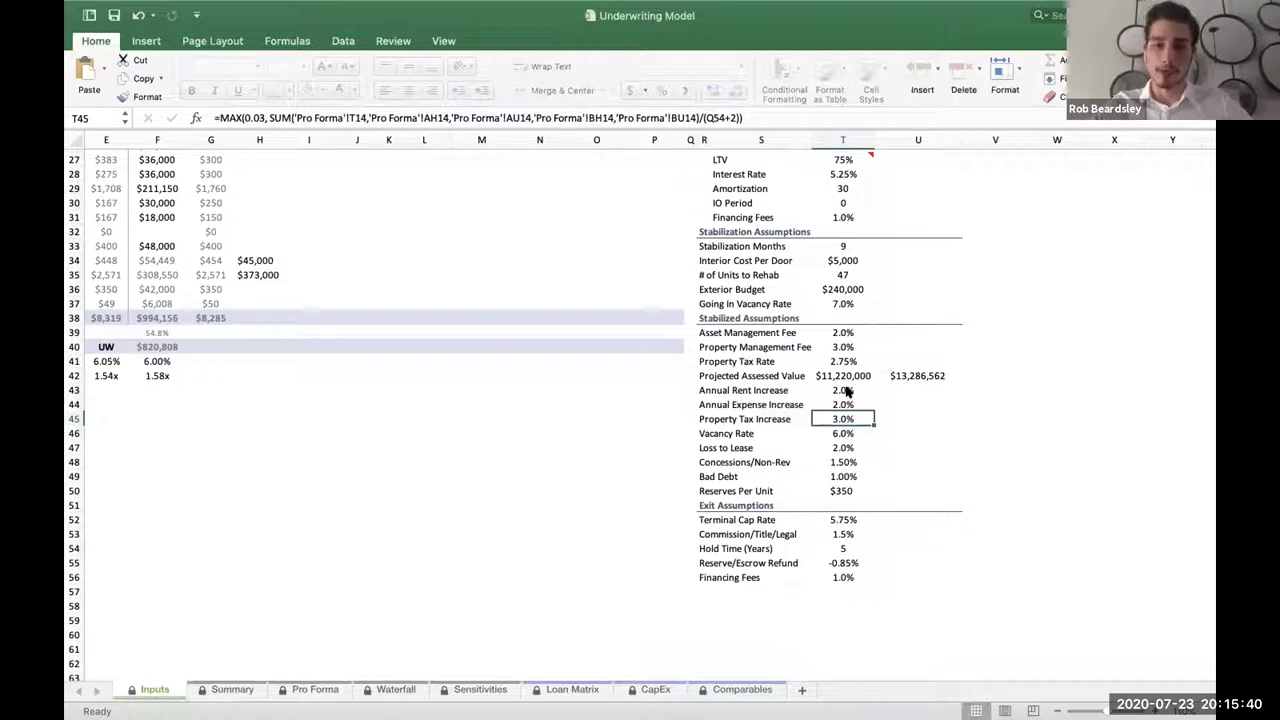
pyautogui.press('Up')
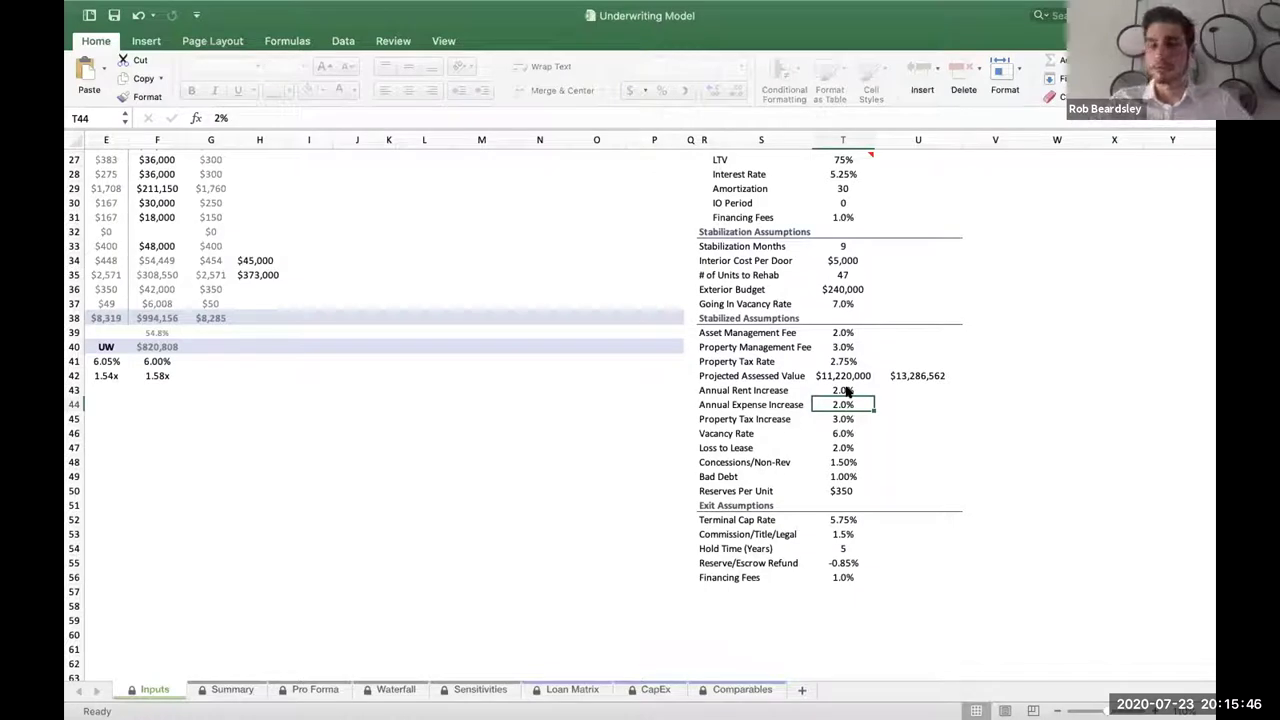
# - Set the Annual Rent Increase to 3% and highlight the three annual increase rows
pyautogui.click(846, 391)
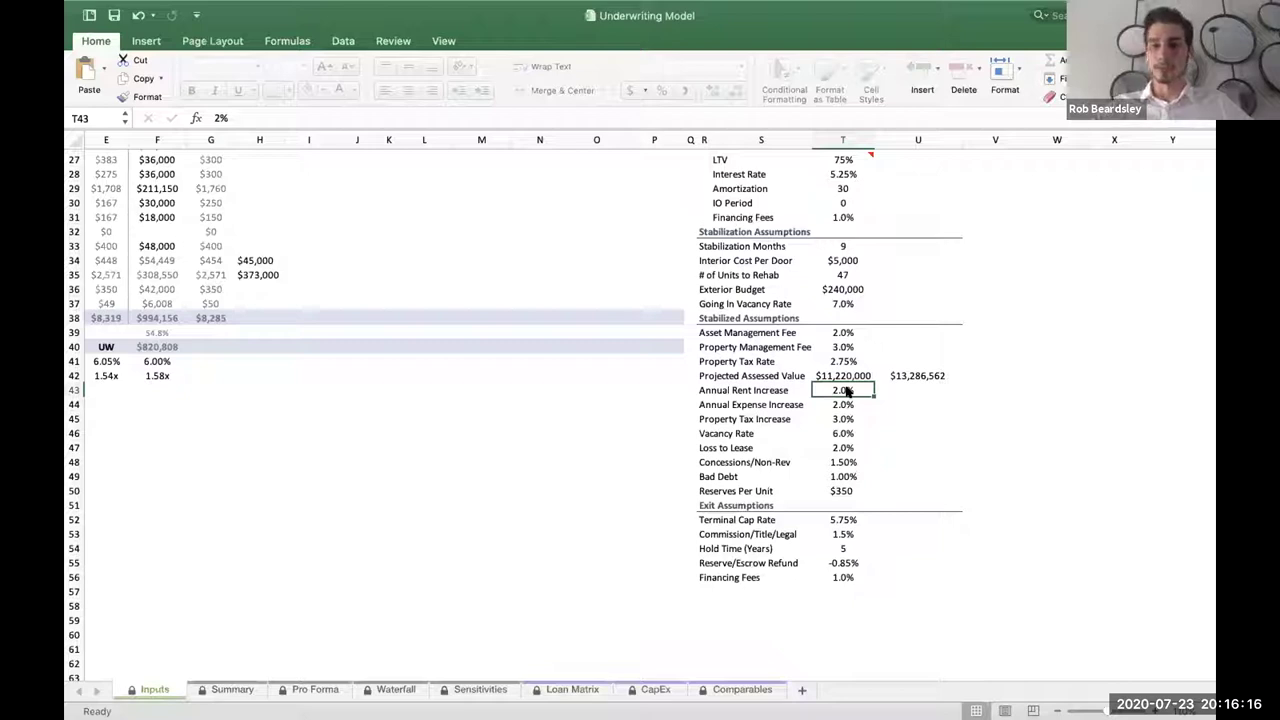
pyautogui.hotkey('shift', 'Down')
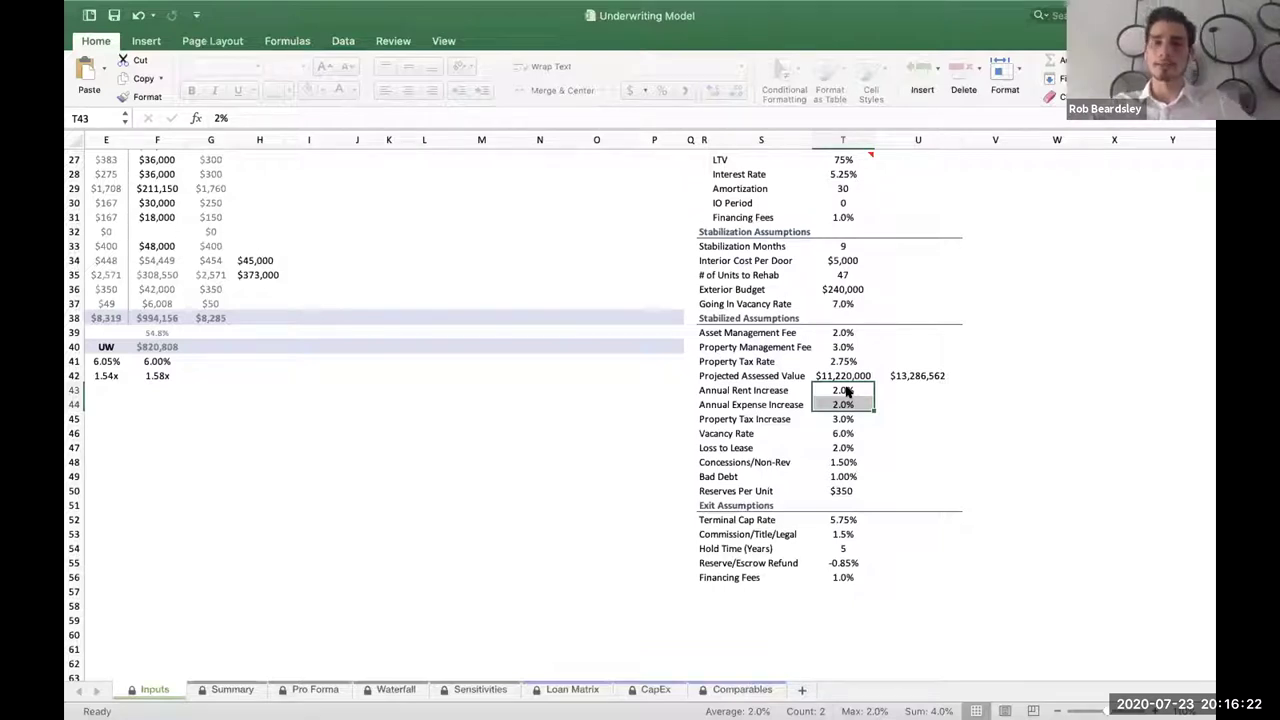
pyautogui.press('Up')
pyautogui.click(846, 391)
pyautogui.write('3%')
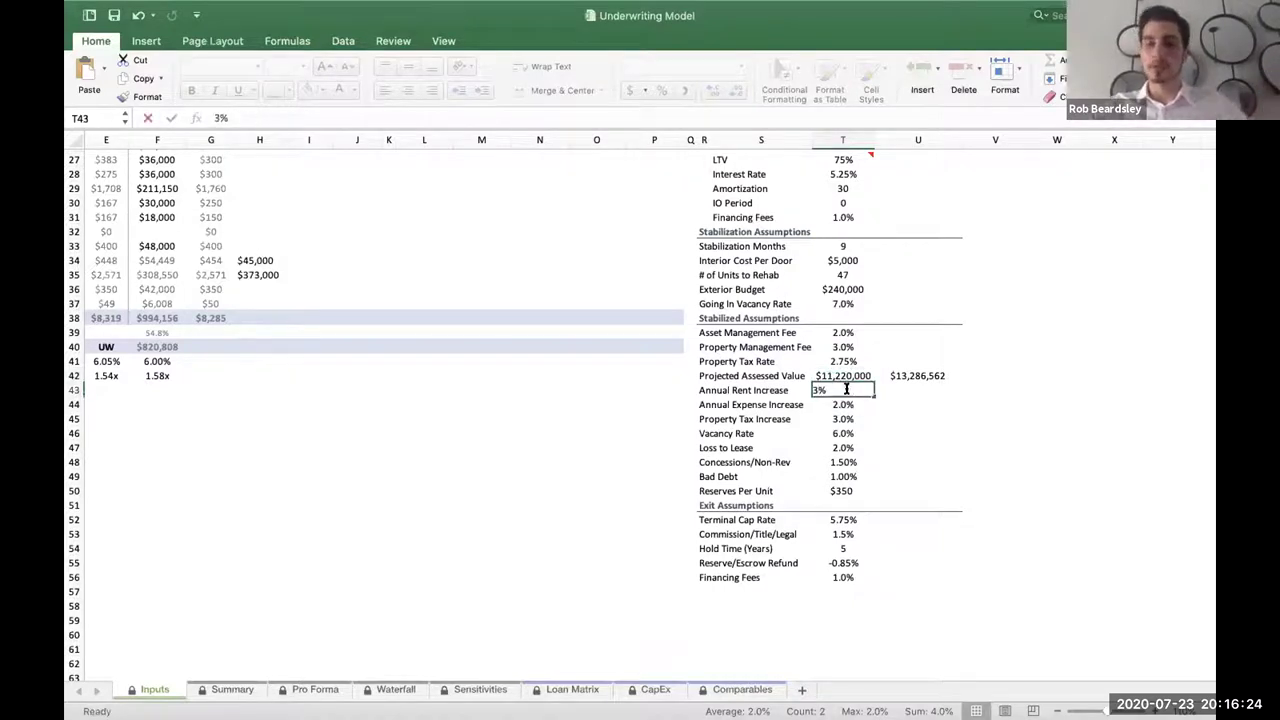
pyautogui.press('Return')
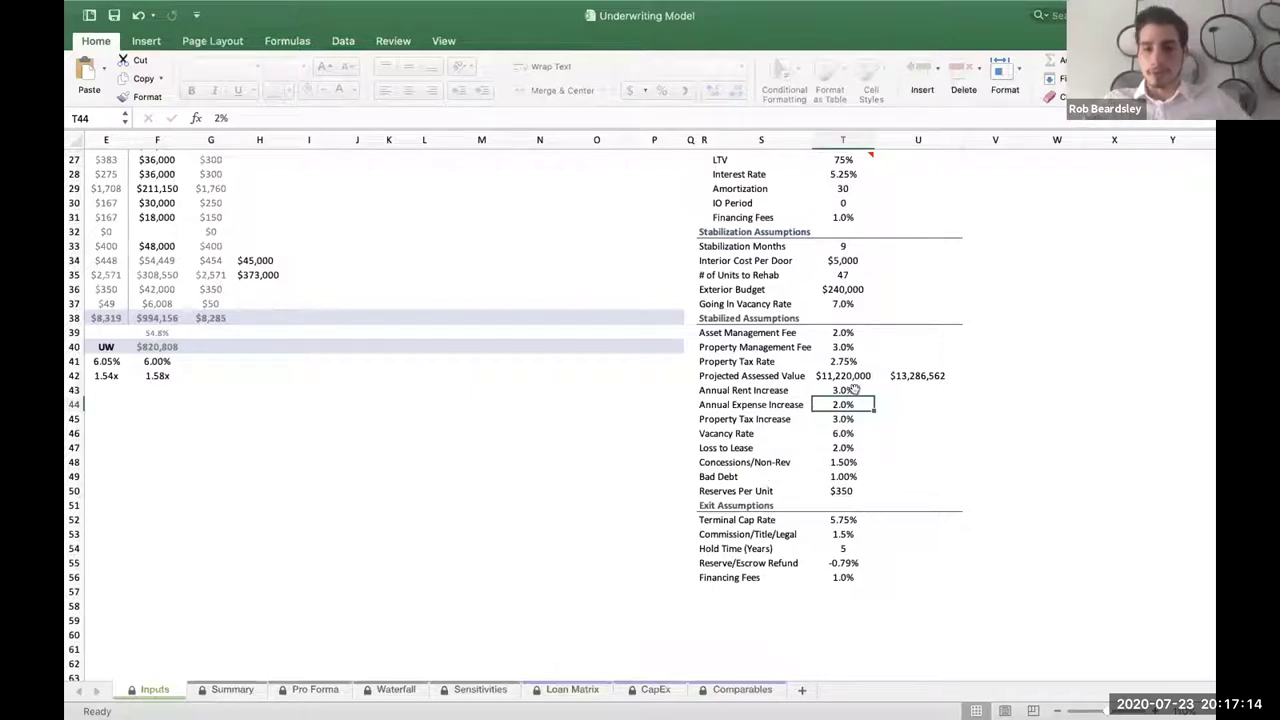
pyautogui.moveTo(702, 386); pyautogui.dragTo(833, 421)
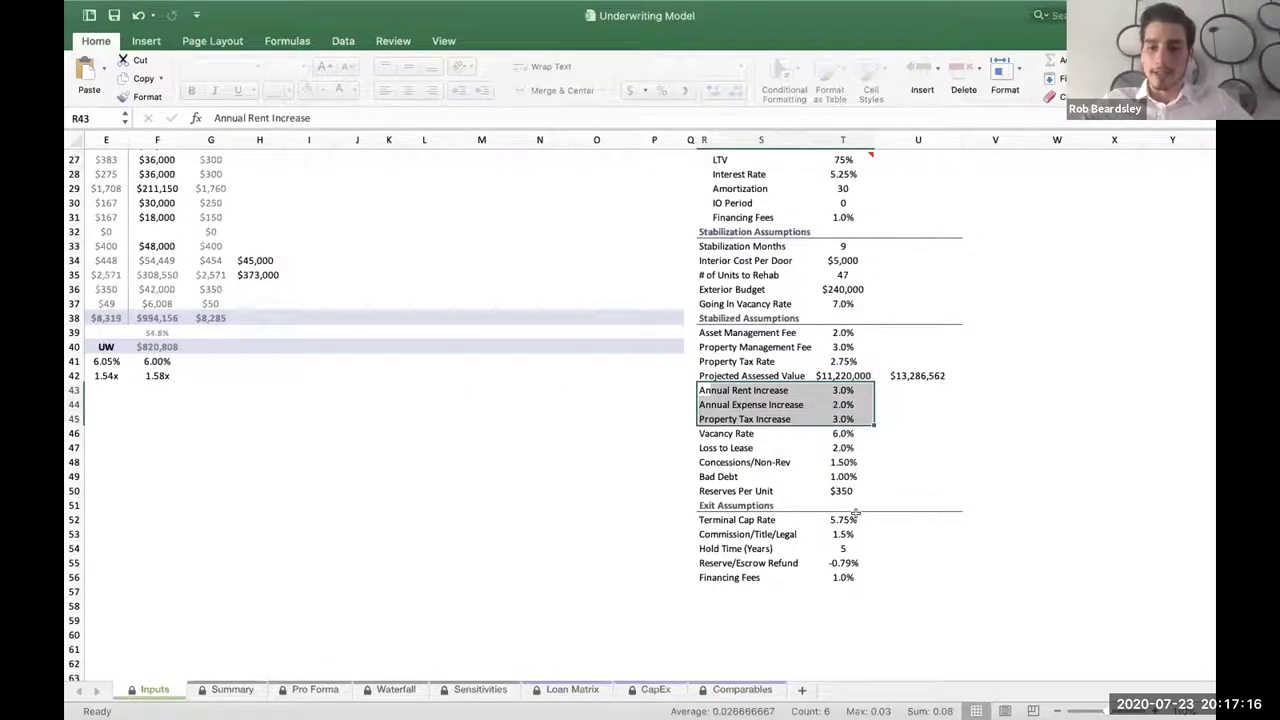
# - Set the Terminal Cap Rate in the Exit Assumptions to 6%
pyautogui.click(836, 520)
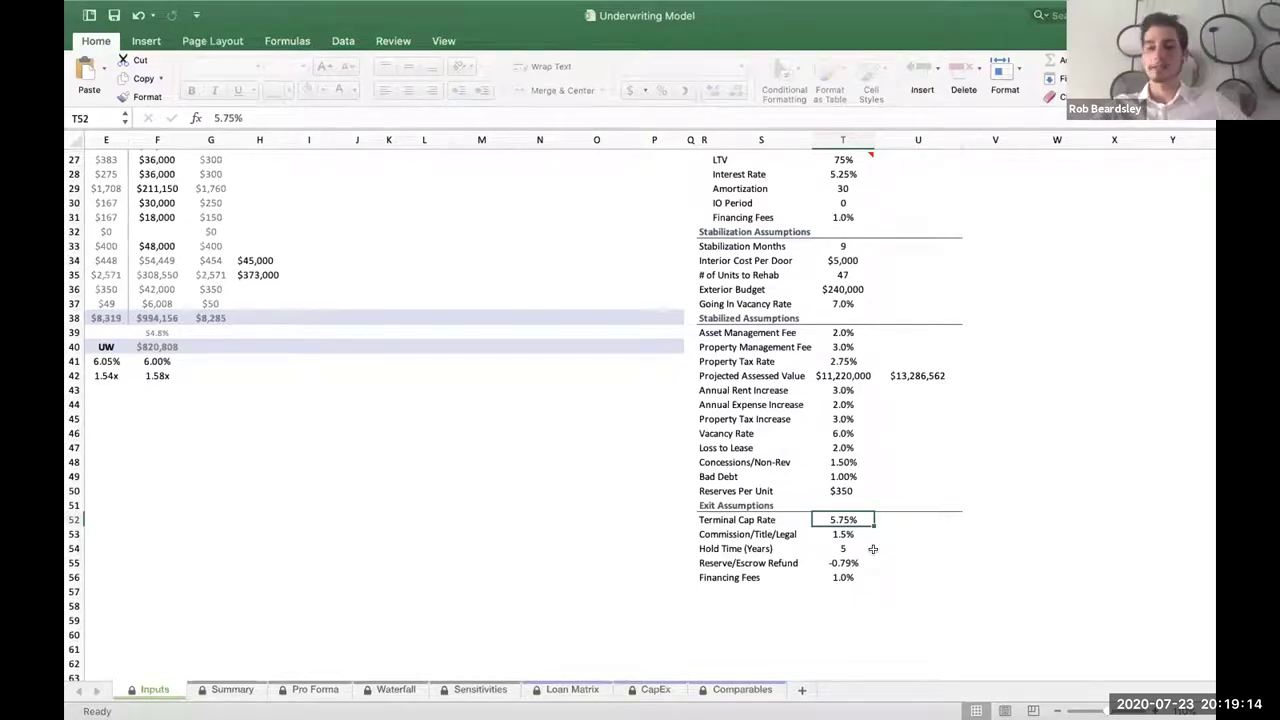
pyautogui.write('6')
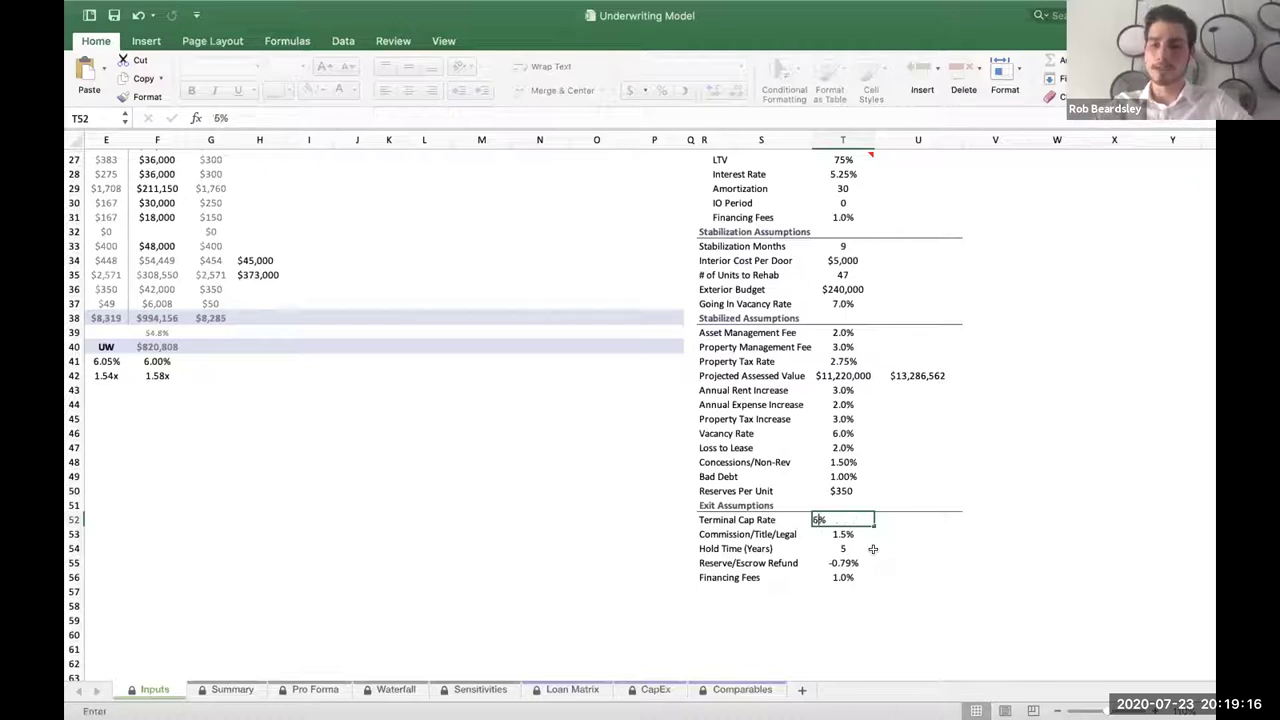
pyautogui.press('Return')
# - Set the Terminal Cap Rate to 5.75% and check the resulting returns on the Summary sheet
pyautogui.press('Up')
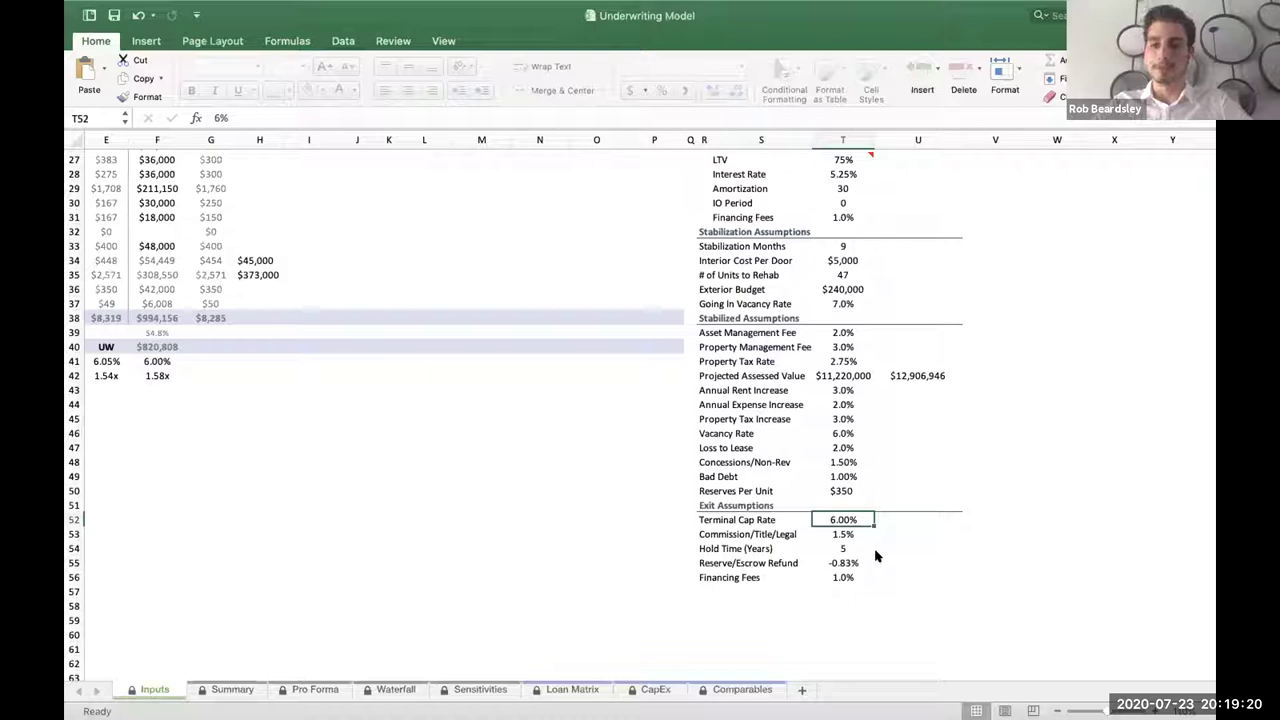
pyautogui.write('5.75')
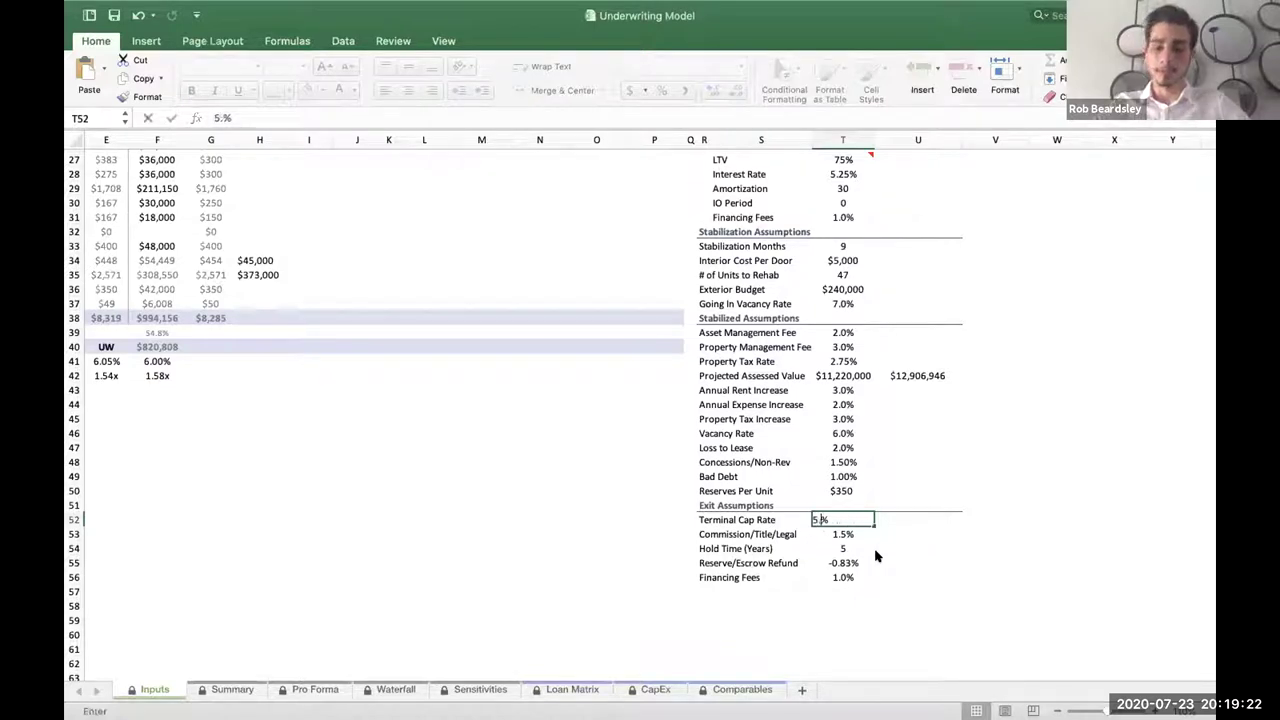
pyautogui.press('Return')
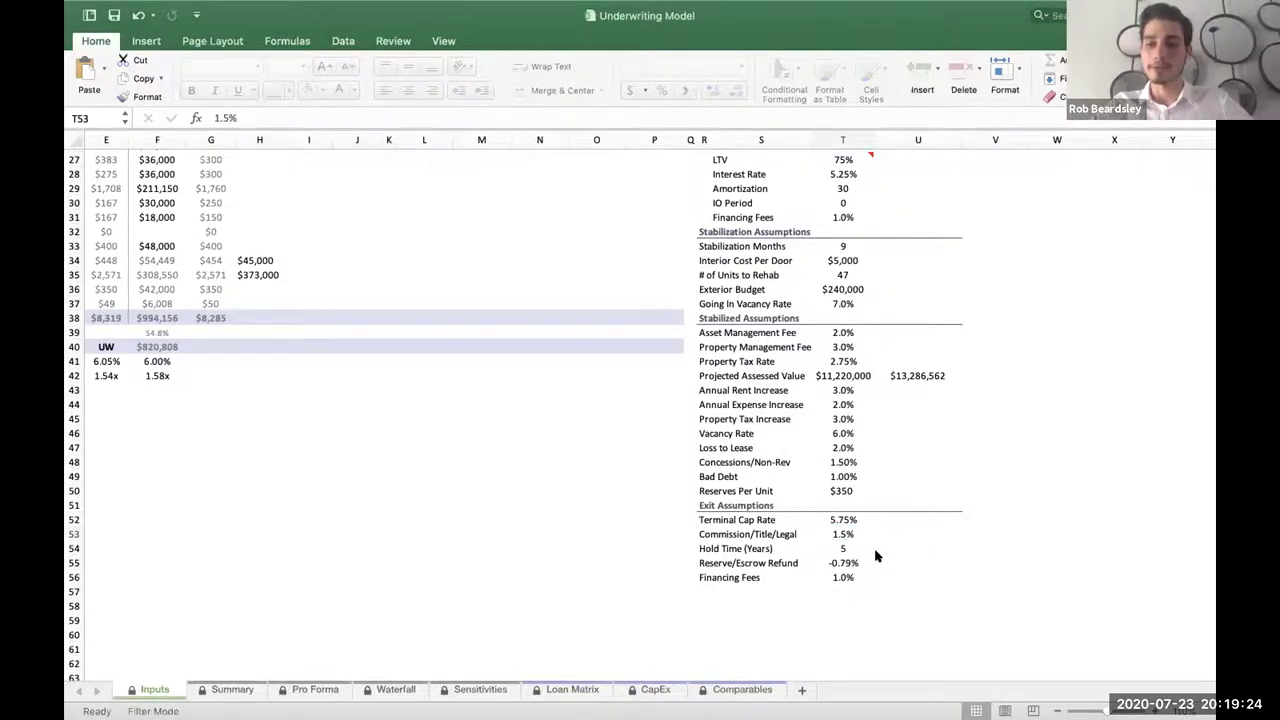
pyautogui.hotkey('ctrl', 'pagedown')
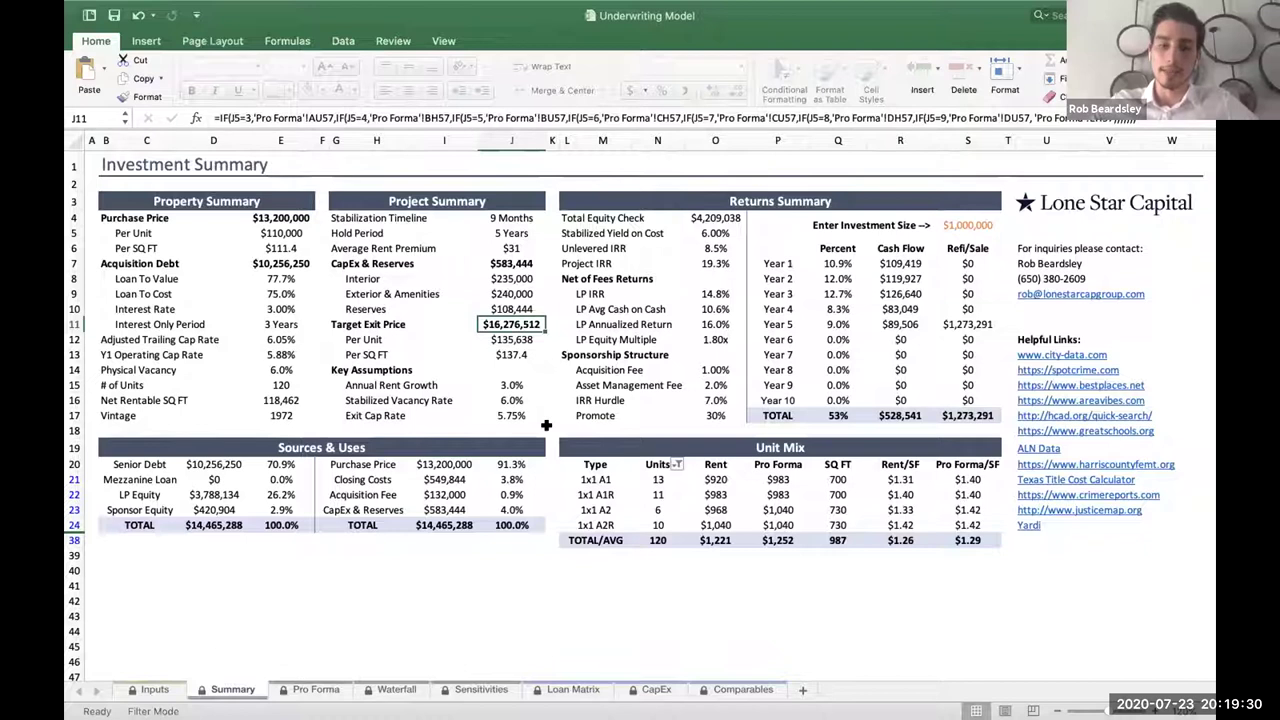
# - Set the Terminal Cap Rate on the Inputs sheet to 6% and compare the returns on the Summary sheet
pyautogui.hotkey('ctrl', 'pageup')
pyautogui.press('Up')
pyautogui.write('6%')
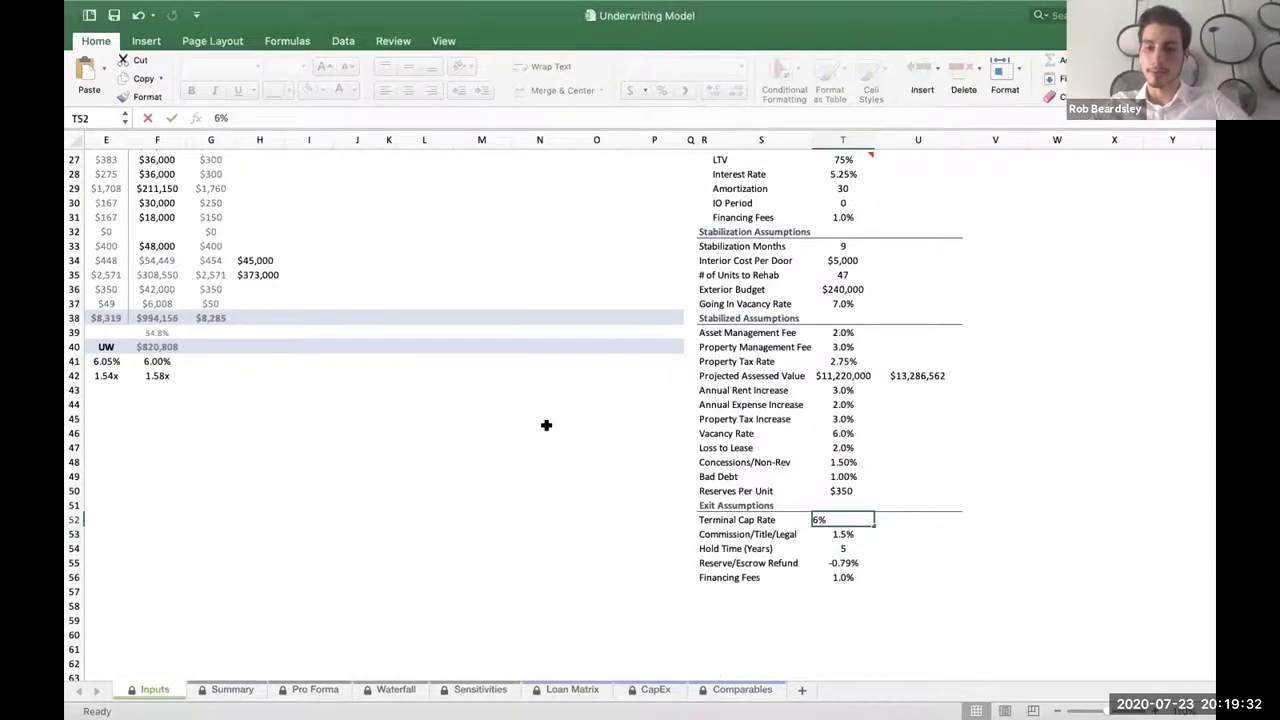
pyautogui.press('Return')
pyautogui.hotkey('ctrl', 'pagedown')
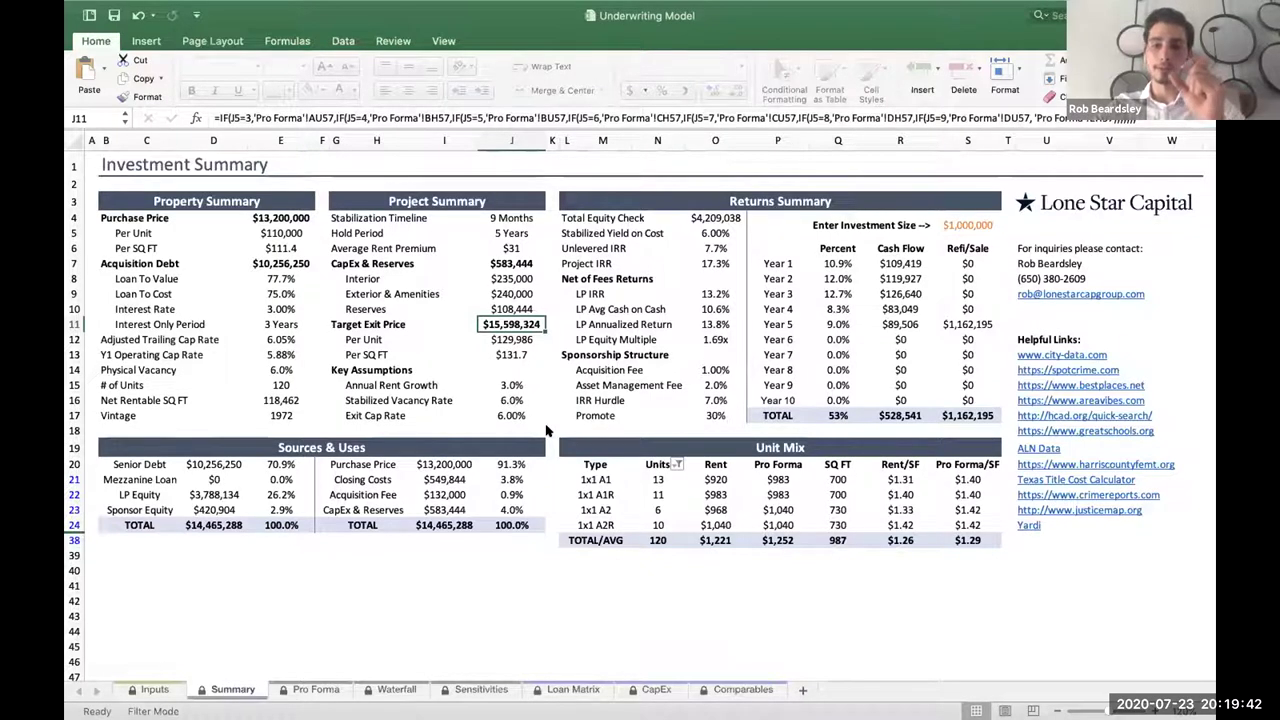
# - Return to the Inputs sheet and set the Terminal Cap Rate to 5.75%
pyautogui.hotkey('ctrl', 'pageup')
pyautogui.press('Up')
pyautogui.write('5.75')
pyautogui.press('Return')
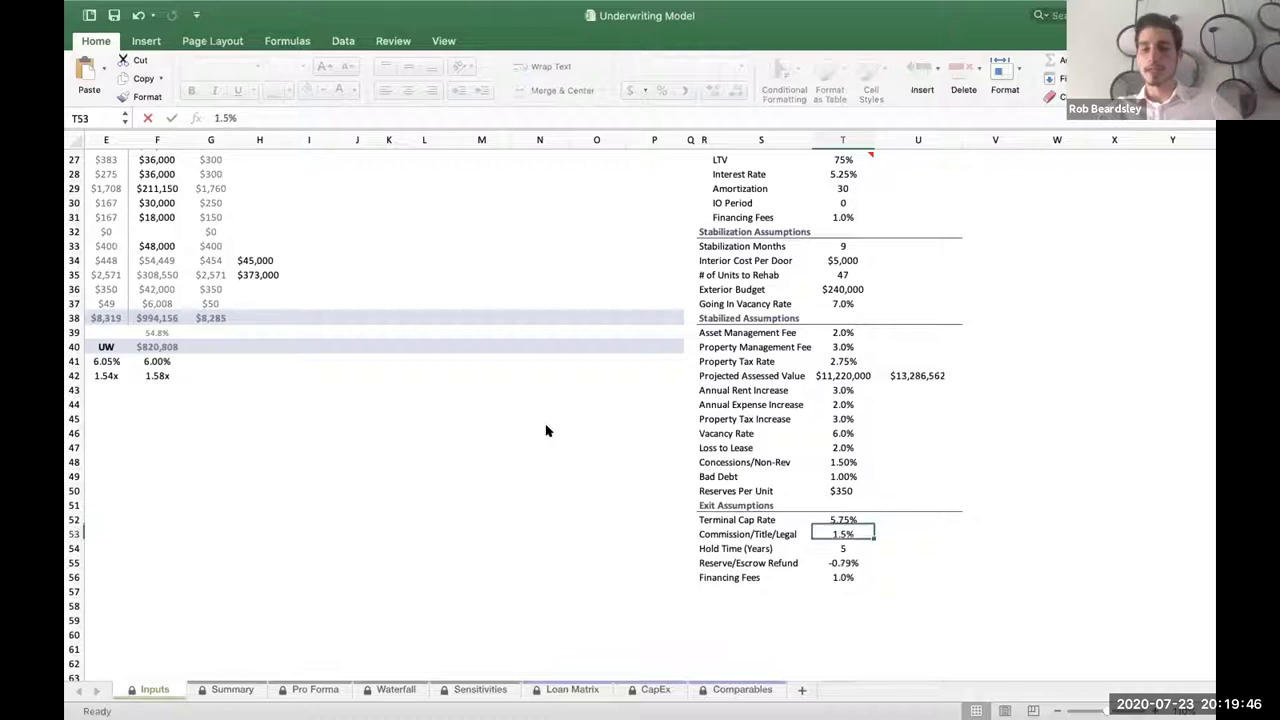
pyautogui.press('Up')
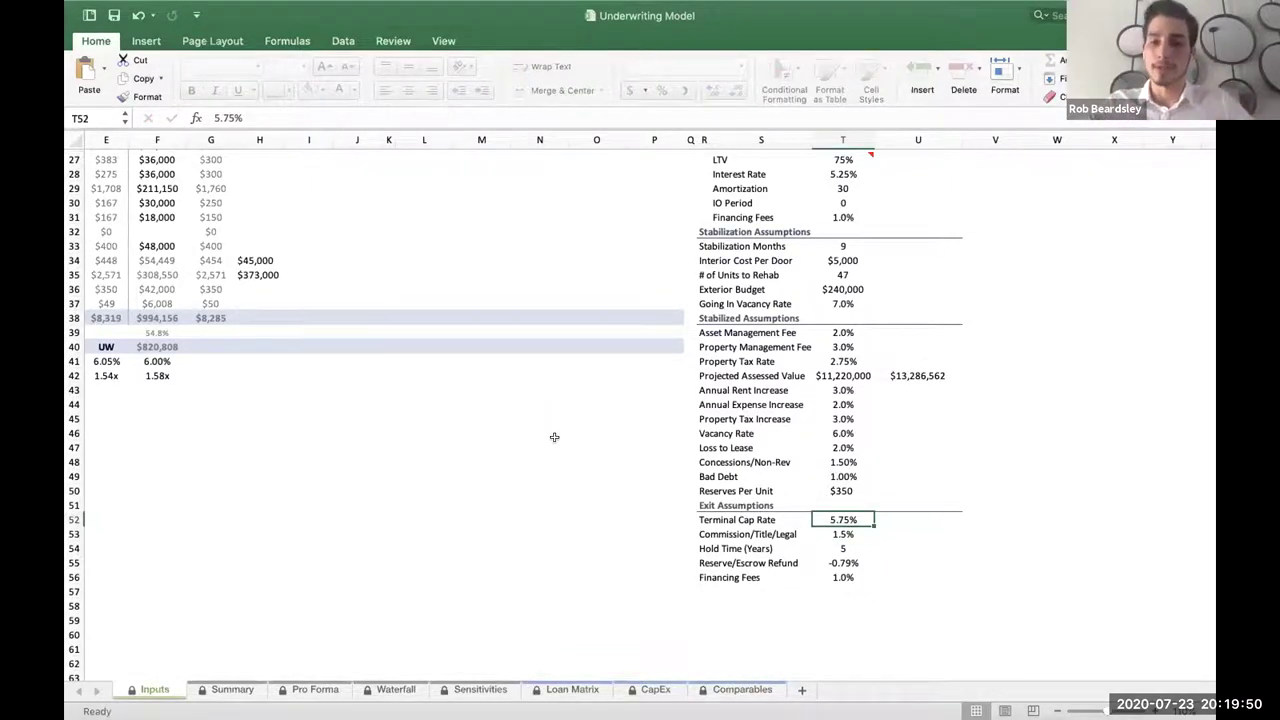
# - Examine the 1x1 A1 Pro Forma rent formula, the operating income and expenses, and the assumptions on the Inputs sheet
pyautogui.scroll(10, 554, 437)
pyautogui.hscroll(-2, 554, 437)
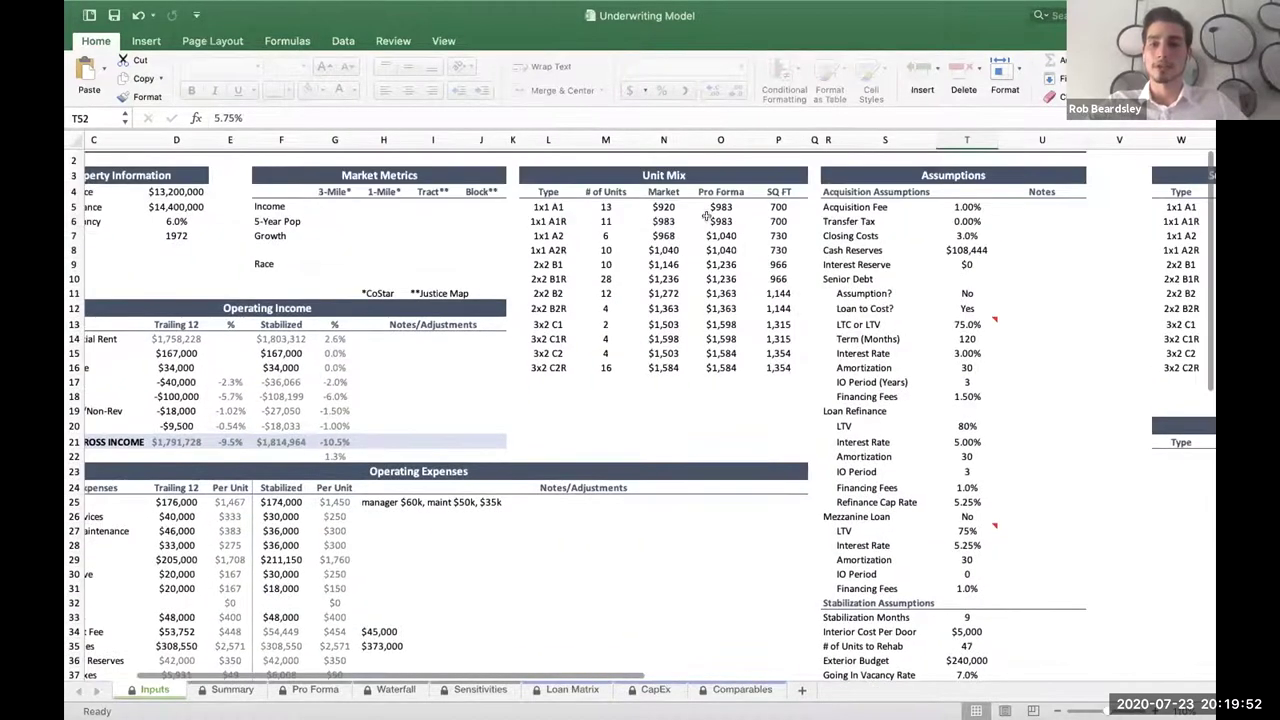
pyautogui.click(718, 206)
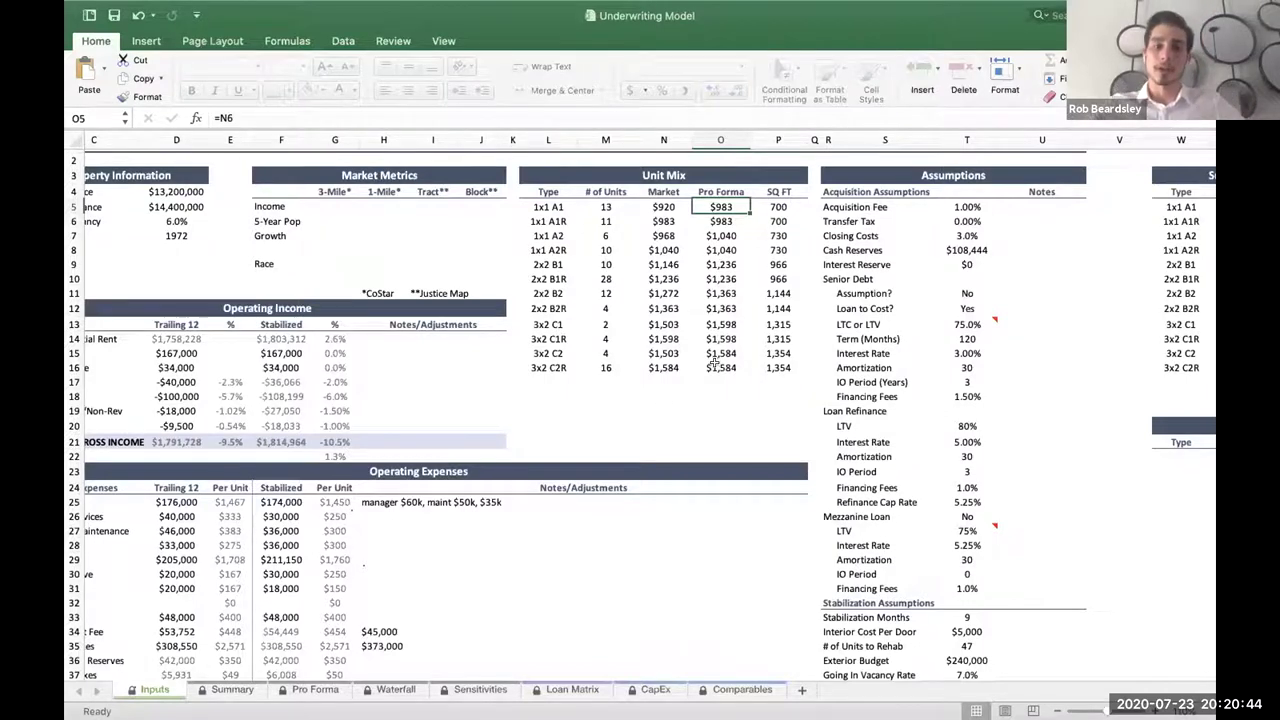
pyautogui.scroll(-3, 662, 400)
pyautogui.scroll(-4, 662, 400)
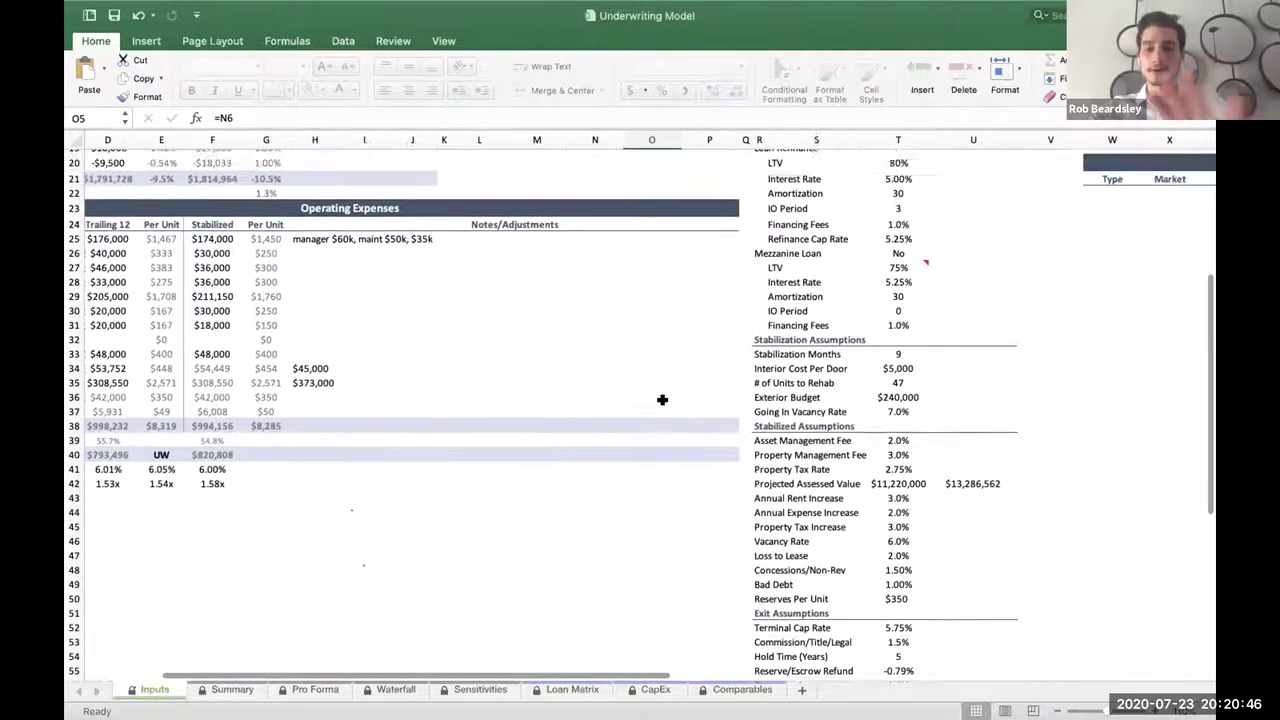
pyautogui.scroll(6, 662, 400)
pyautogui.hscroll(-2, 662, 400)
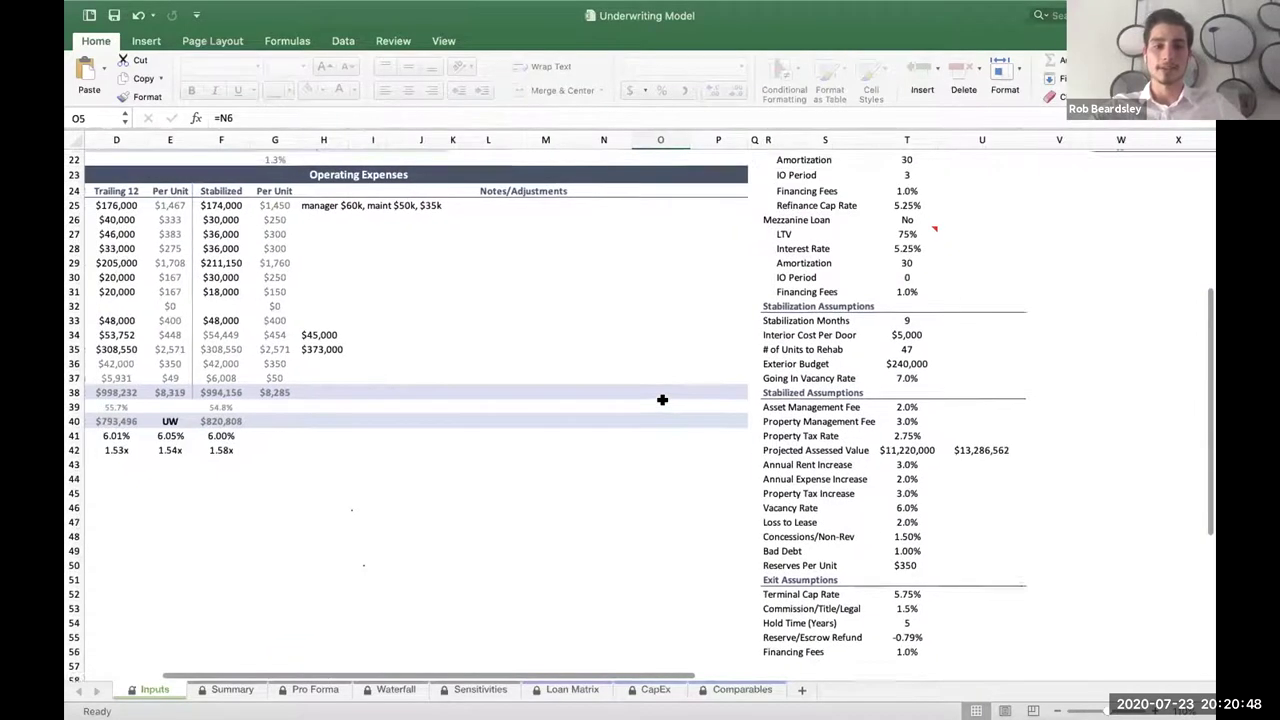
pyautogui.scroll(1, 662, 400)
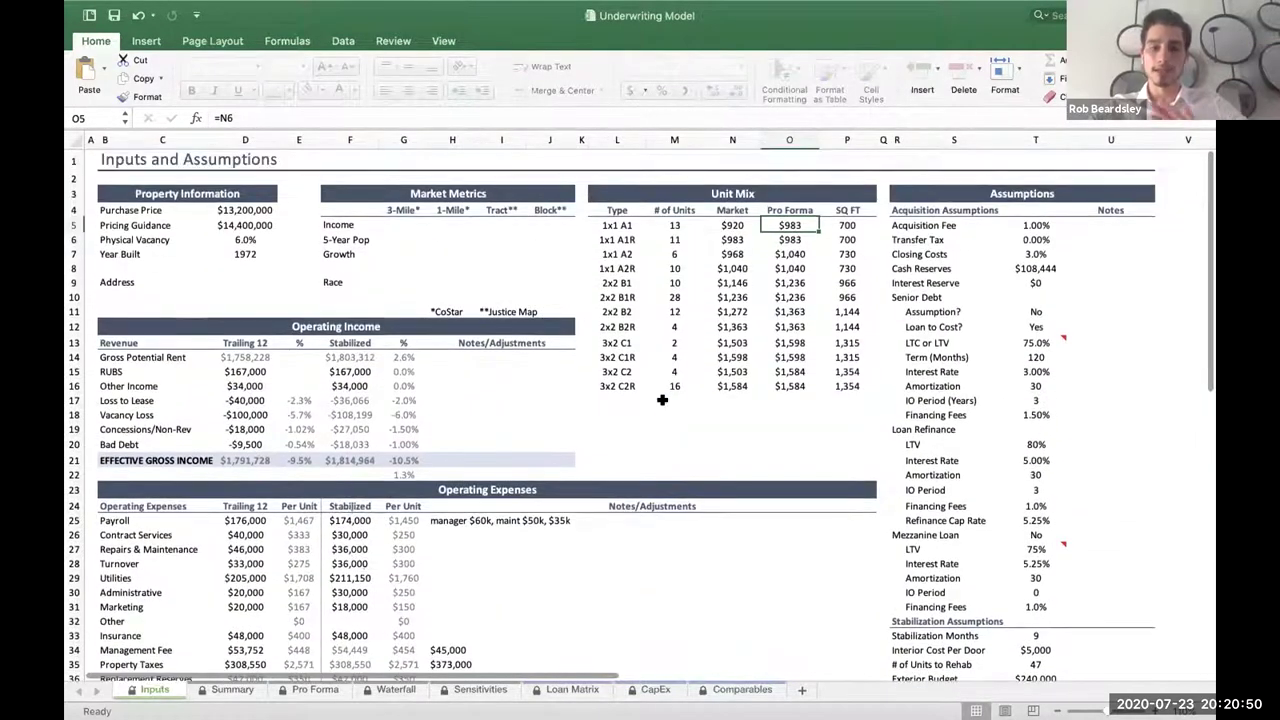
pyautogui.scroll(-1, 662, 400)
pyautogui.hscroll(2, 662, 400)
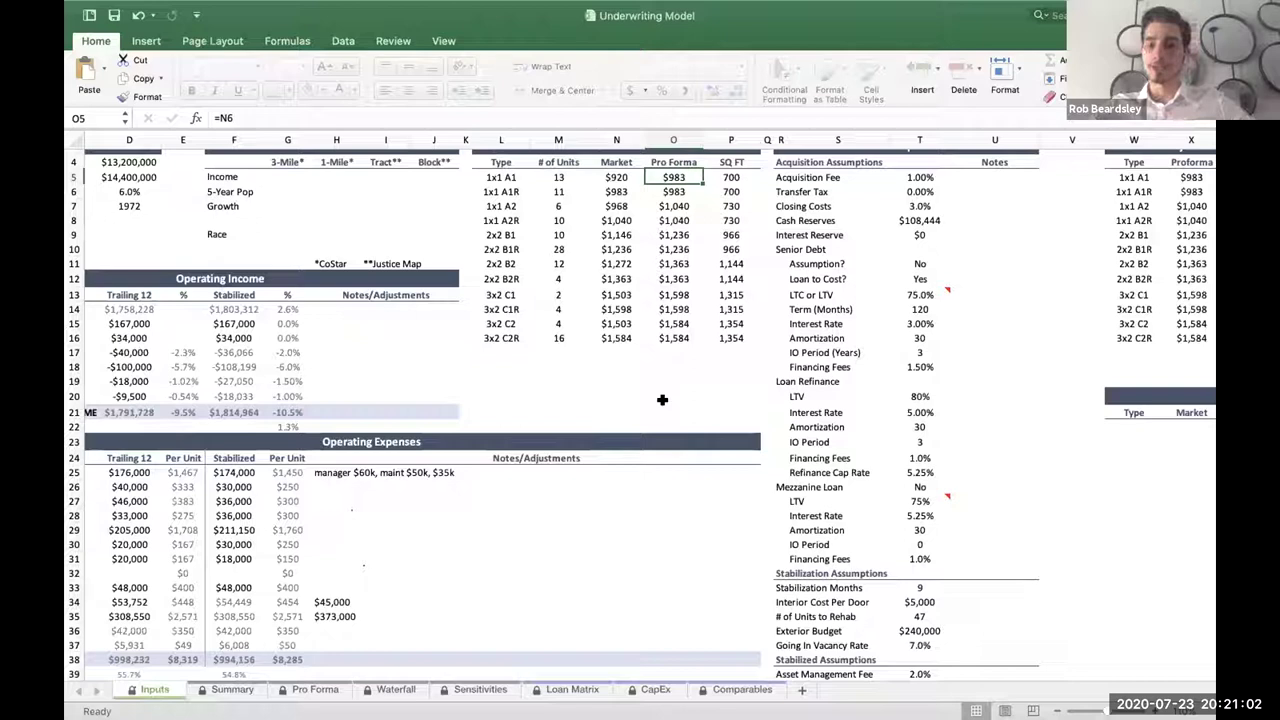
pyautogui.scroll(-8, 662, 400)
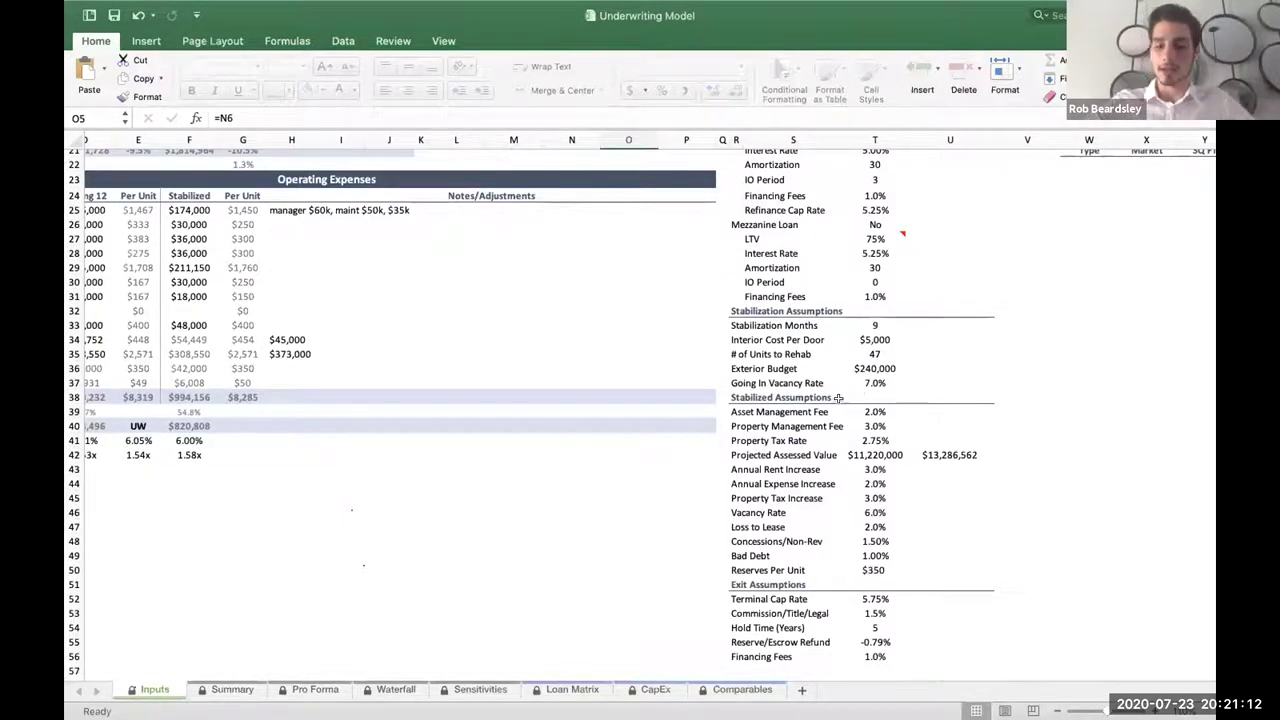
# - Check the LP IRR in the Returns Summary of the Summary sheet and return to the Inputs sheet
pyautogui.hotkey('ctrl', 'pagedown')
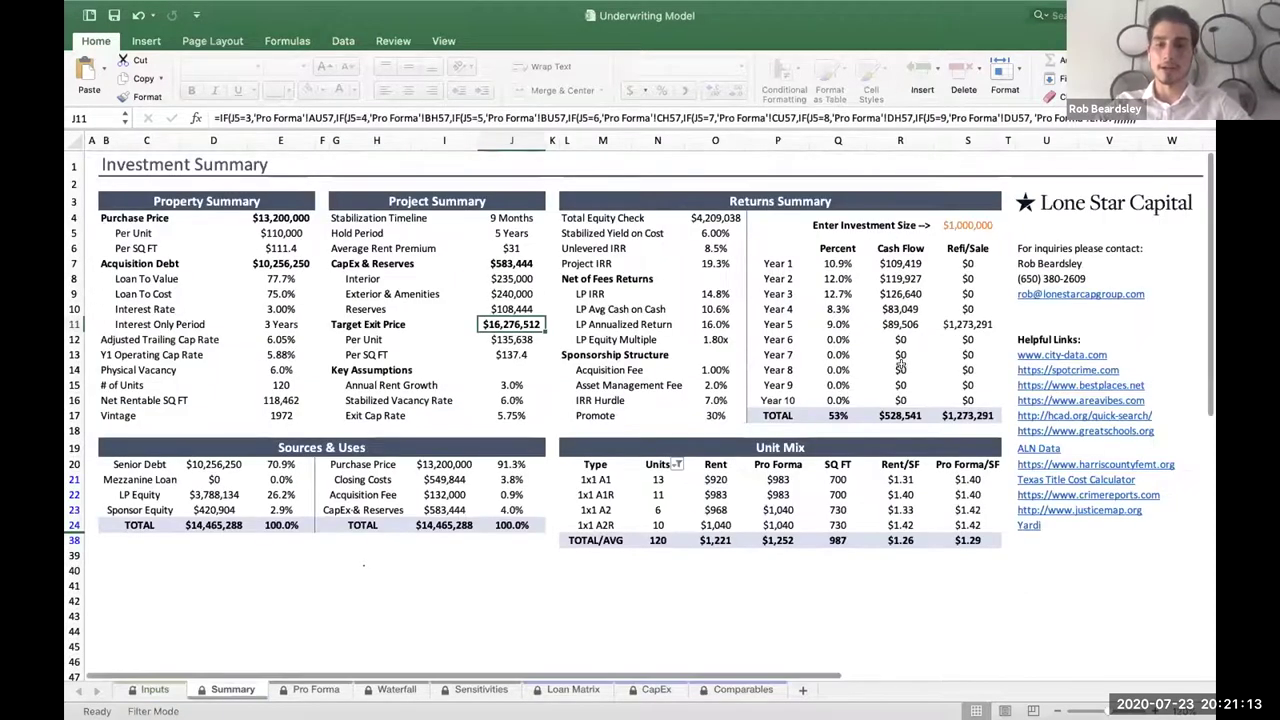
pyautogui.click(738, 294)
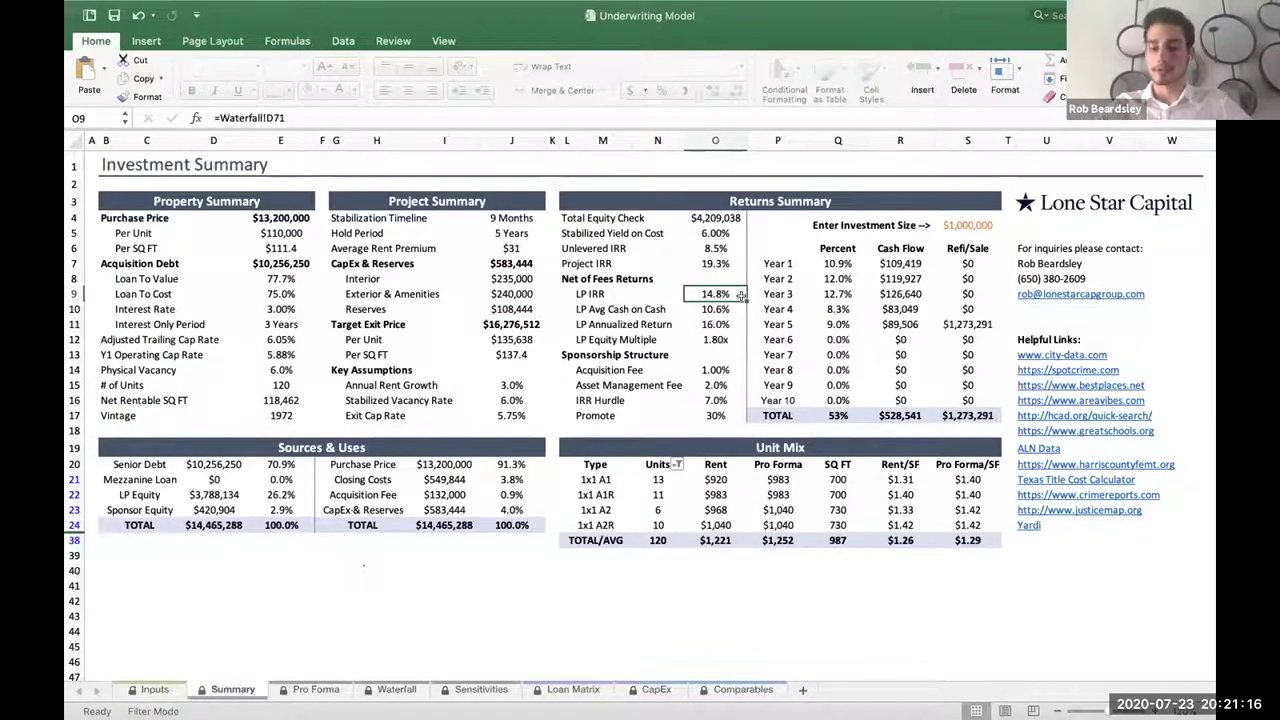
pyautogui.hotkey('ctrl', 'pageup')
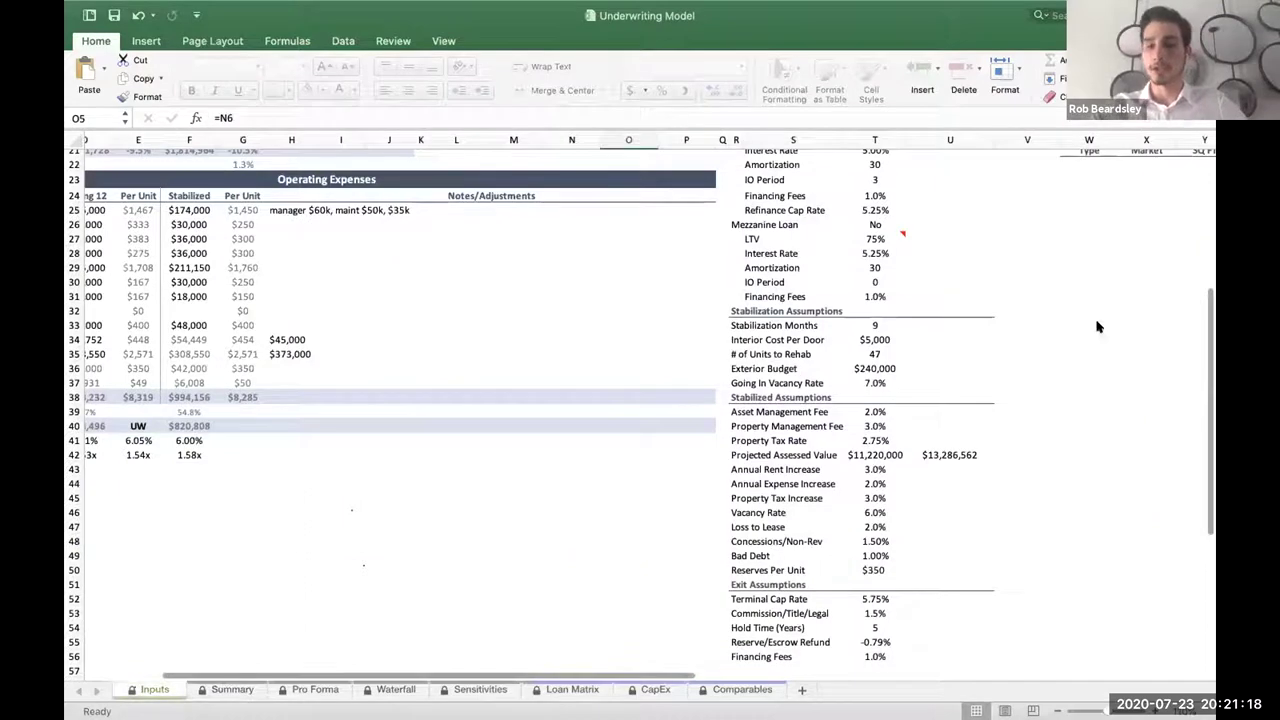
# - Change the Exterior Budget formula to =Summary!E15*4000 and check the effect on the Summary sheet
pyautogui.click(863, 363)
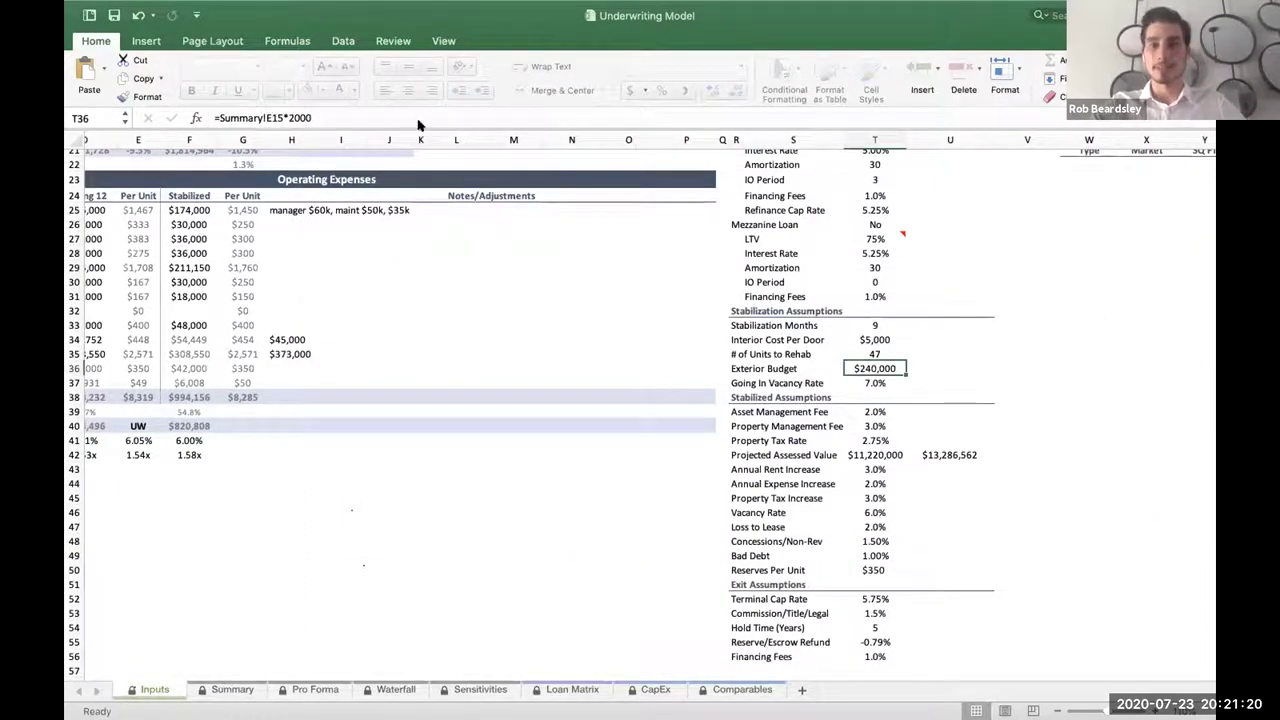
pyautogui.click(288, 118)
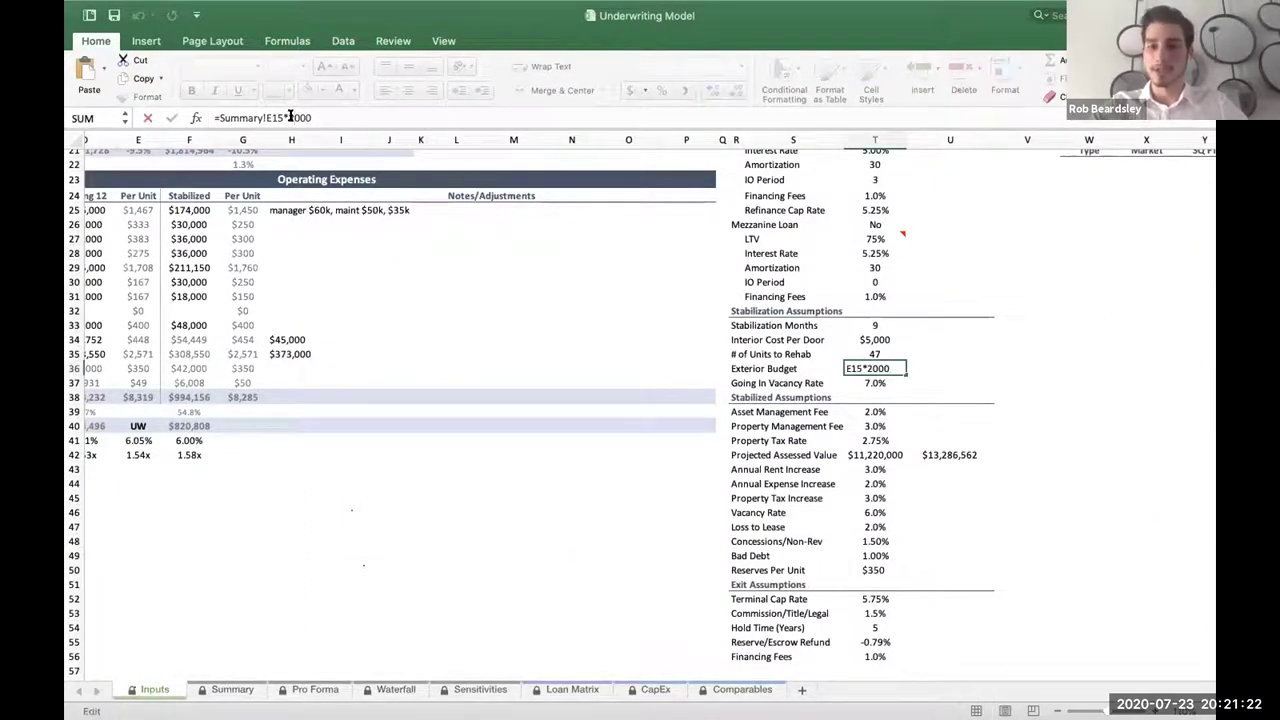
pyautogui.press('Delete')
pyautogui.write('4')
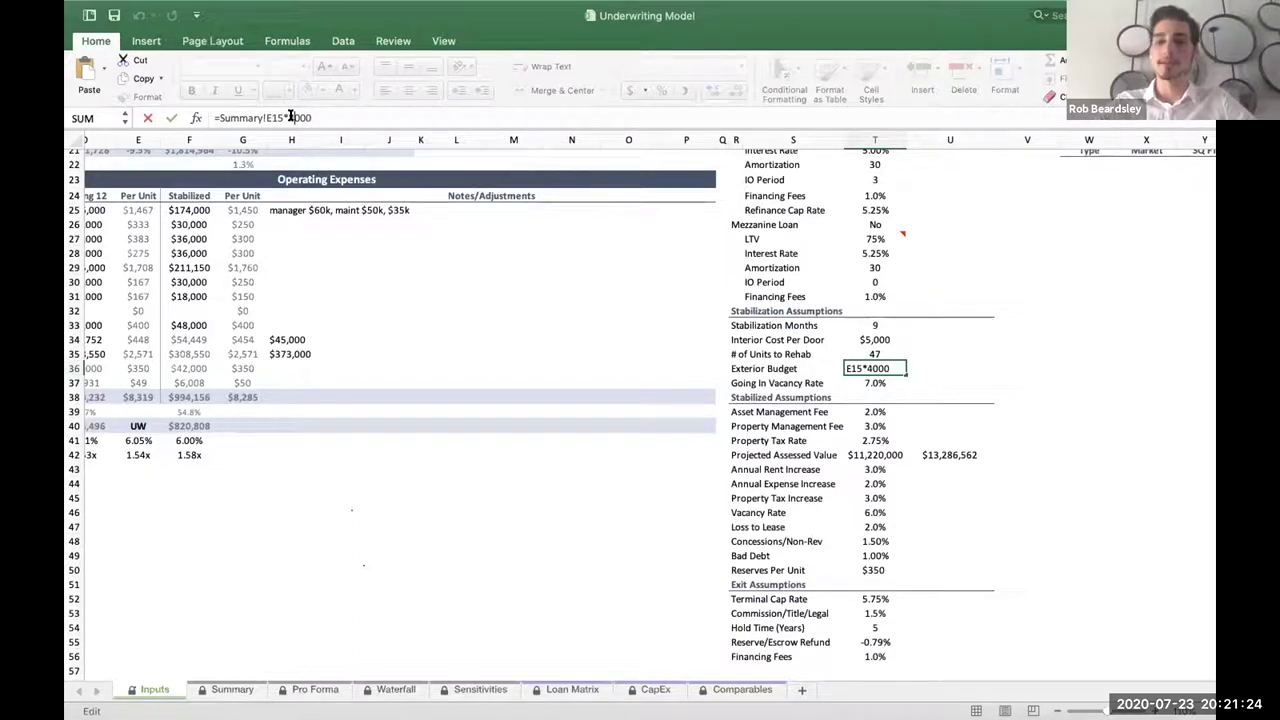
pyautogui.hotkey('ctrl', 'Return')
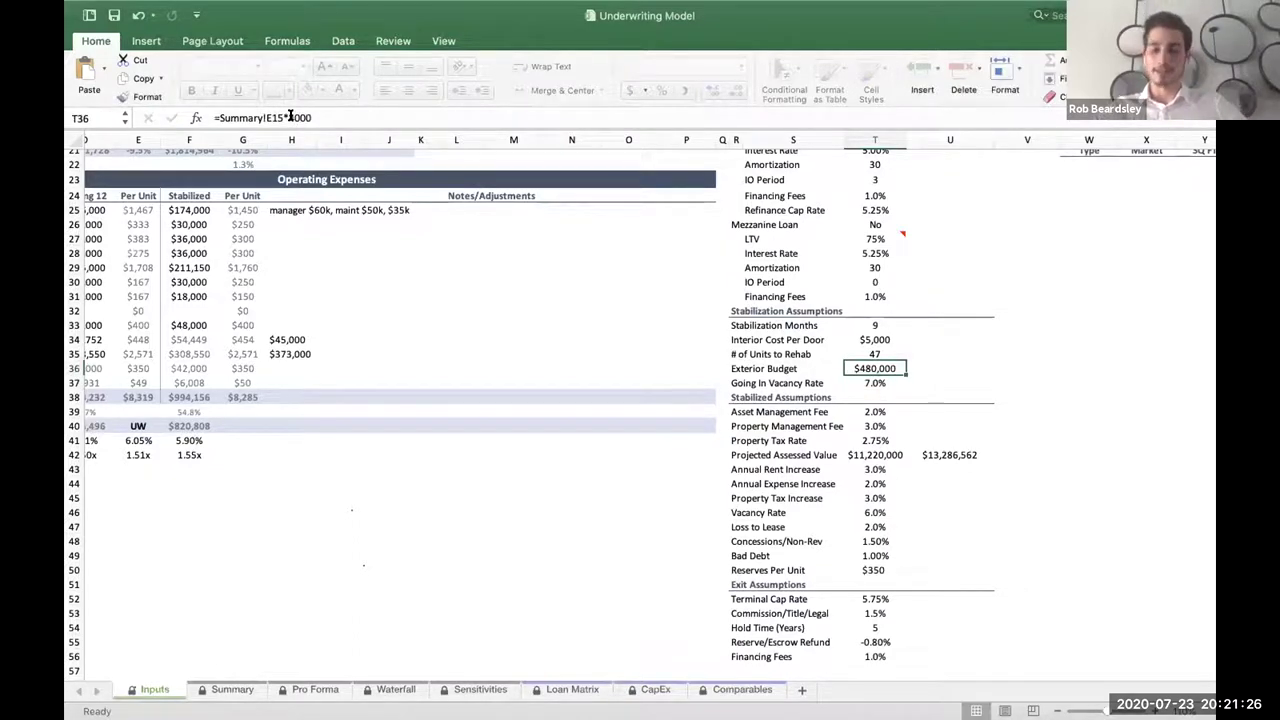
pyautogui.hotkey('ctrl', 'pagedown')
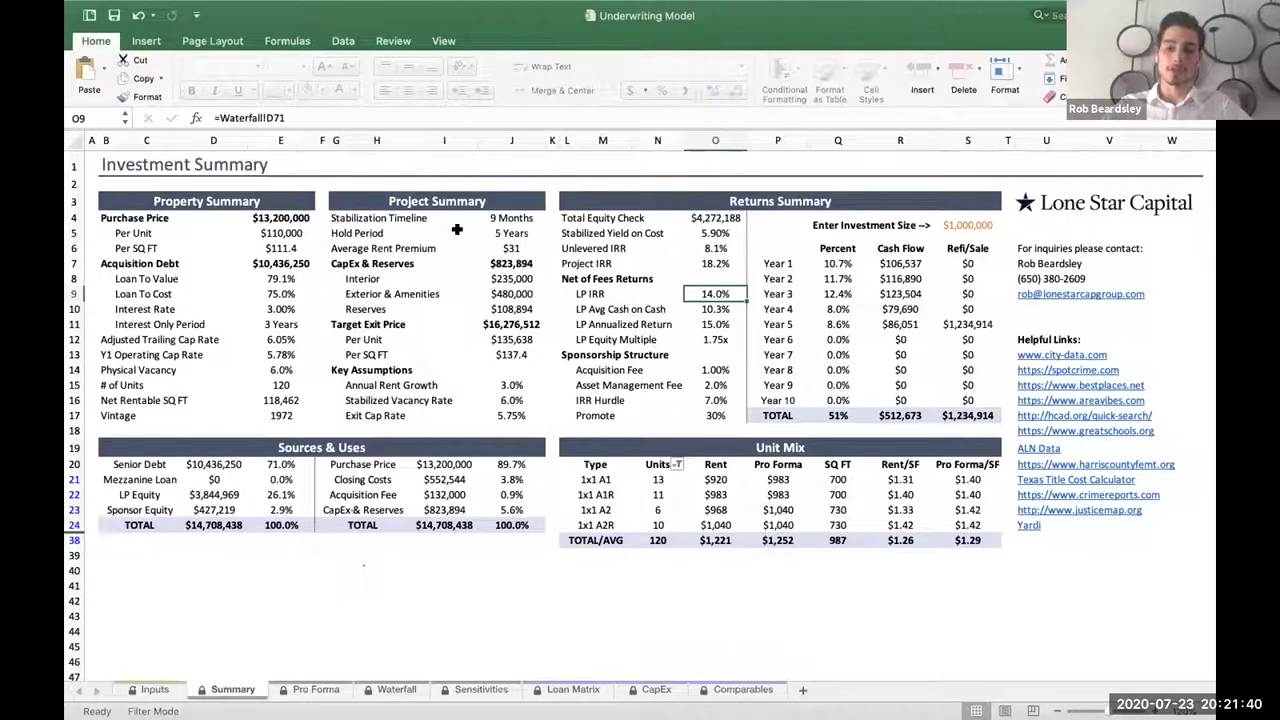
# - Restore the Exterior Budget formula on the Inputs sheet to =Summary!E15*2000
pyautogui.hotkey('ctrl', 'pageup')
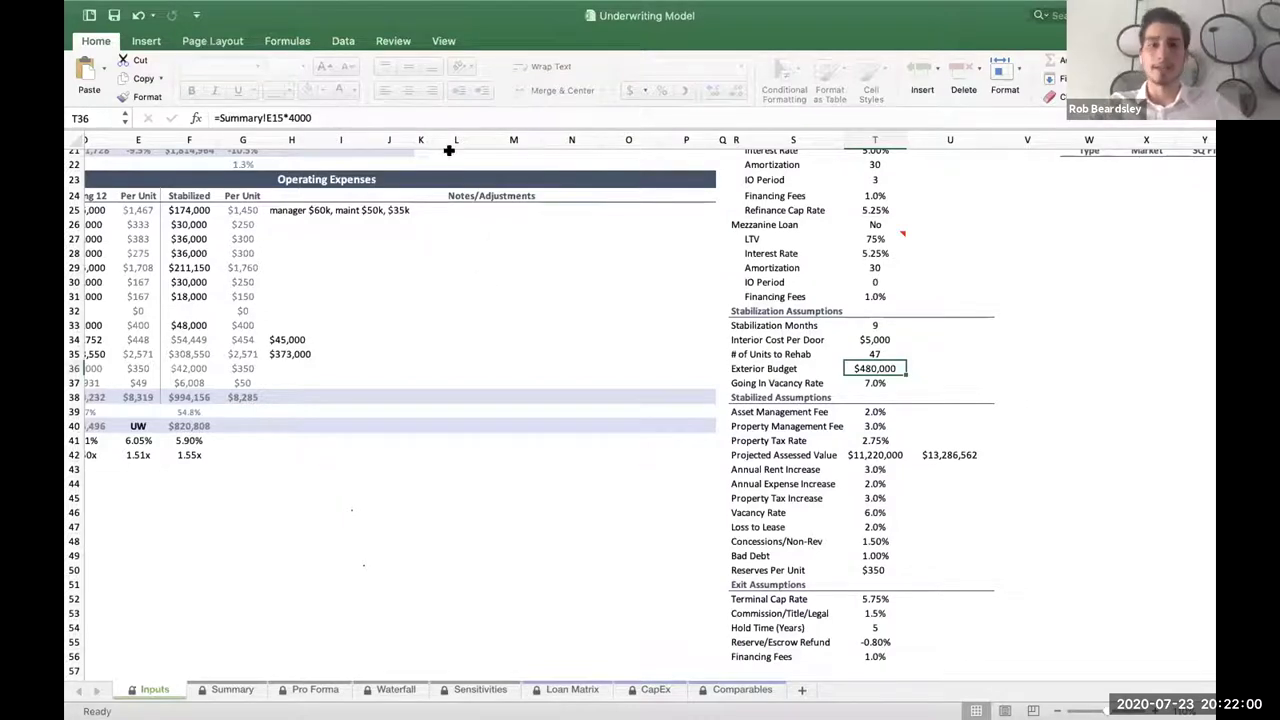
pyautogui.click(293, 117)
pyautogui.press('BackSpace')
pyautogui.write('2')
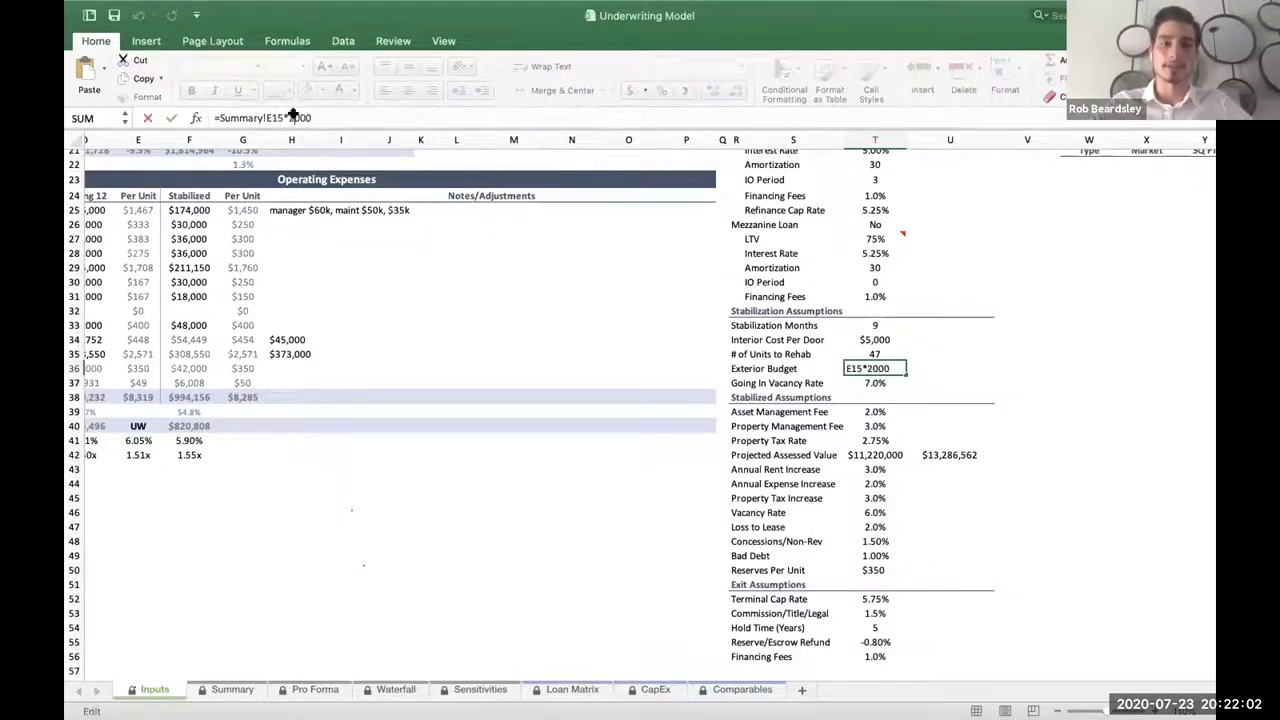
pyautogui.press('Return')
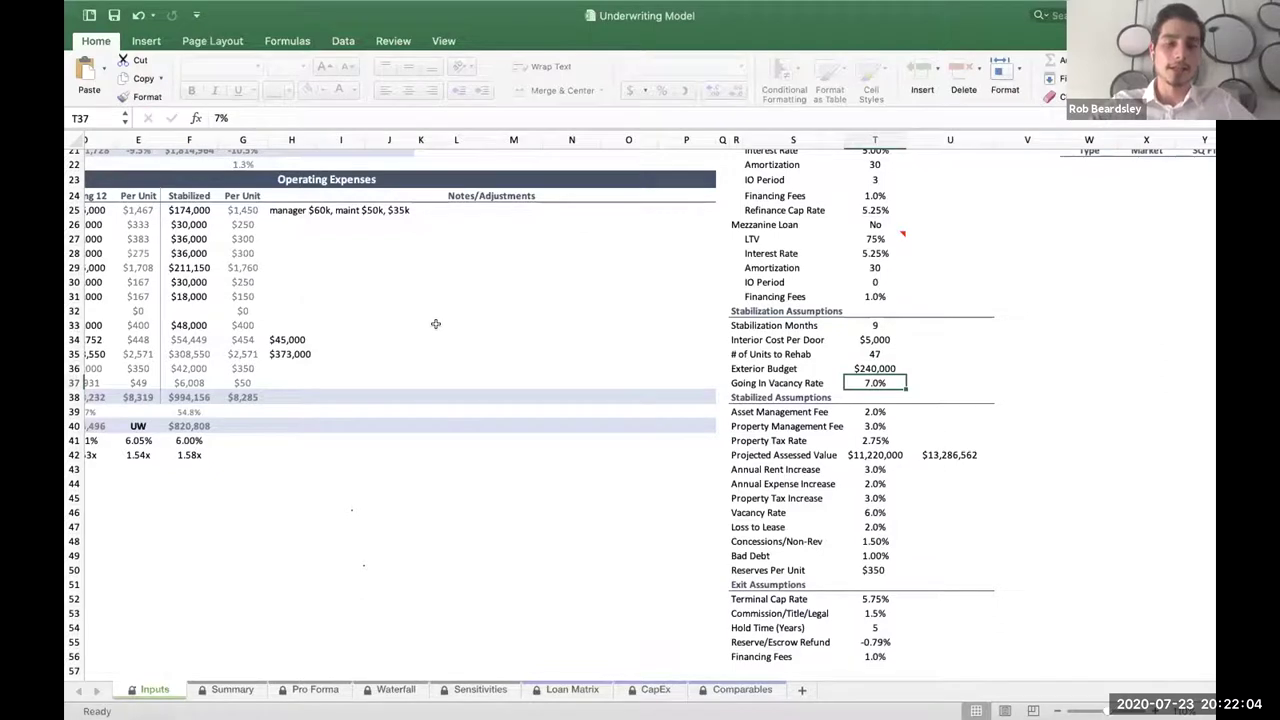
# - Highlight the Interest Reserve row in the Acquisition Assumptions and select its value cell
pyautogui.scroll(10, 437, 323)
pyautogui.hscroll(-3, 437, 323)
pyautogui.moveTo(885, 10)
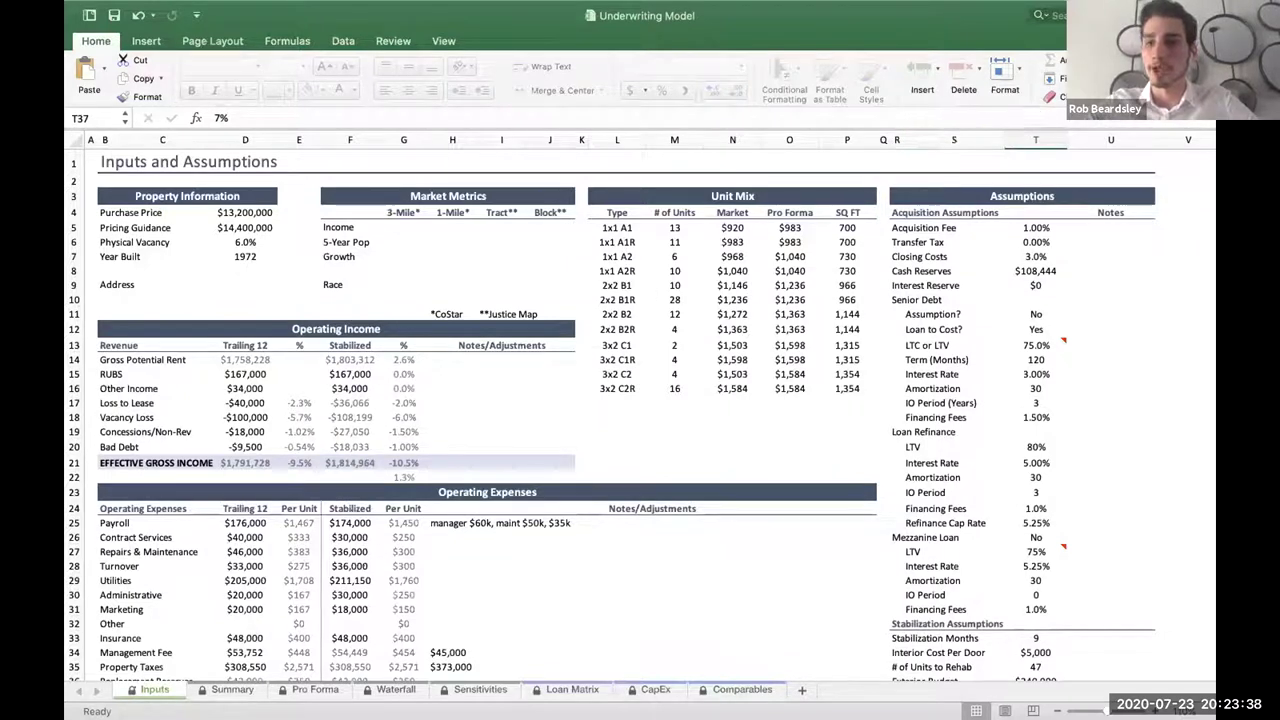
pyautogui.moveTo(898, 287); pyautogui.dragTo(1048, 284)
pyautogui.click(1046, 285)
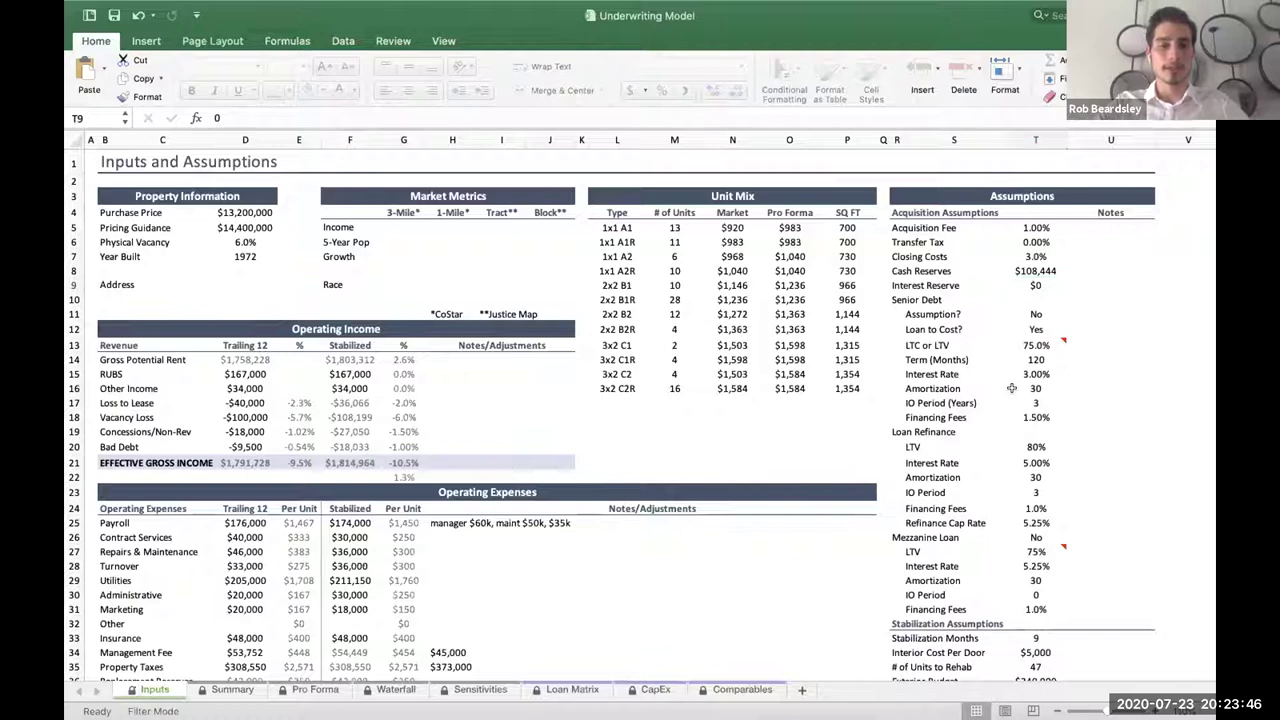
# - Inspect the Loan To Cost and Acquisition Debt formulas in the Property Summary of the Summary sheet
pyautogui.click(232, 689)
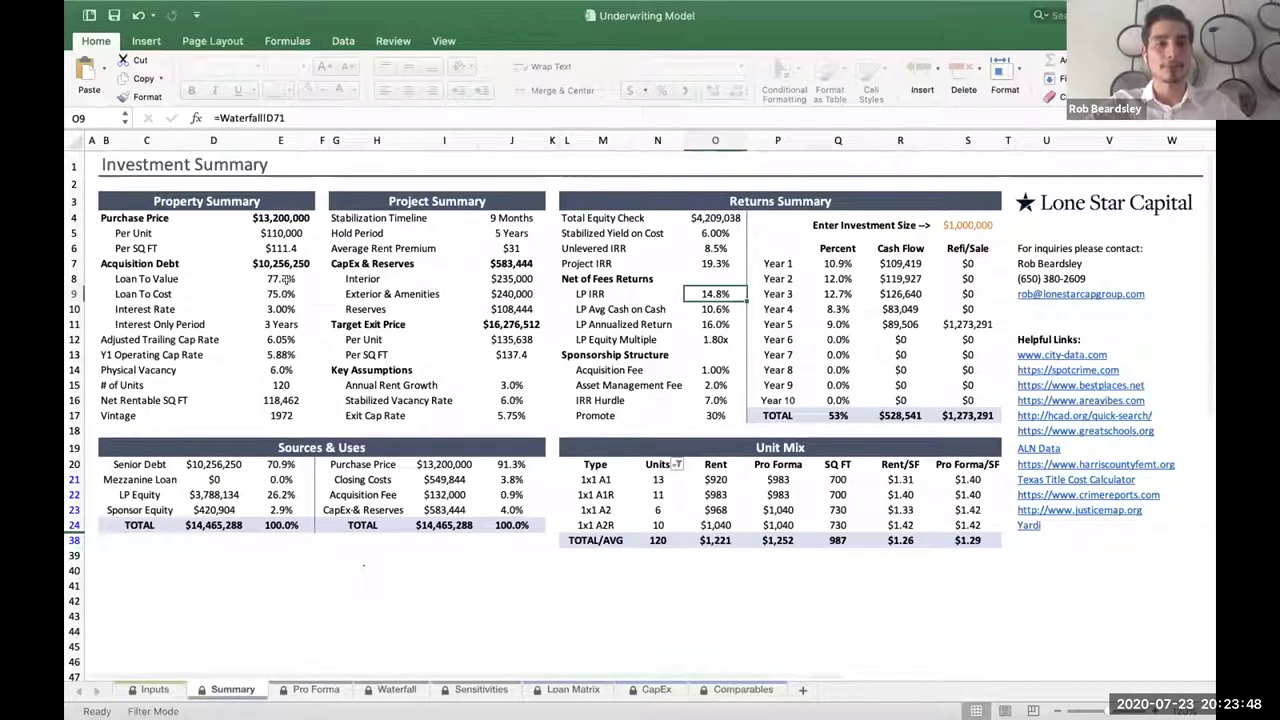
pyautogui.click(287, 293)
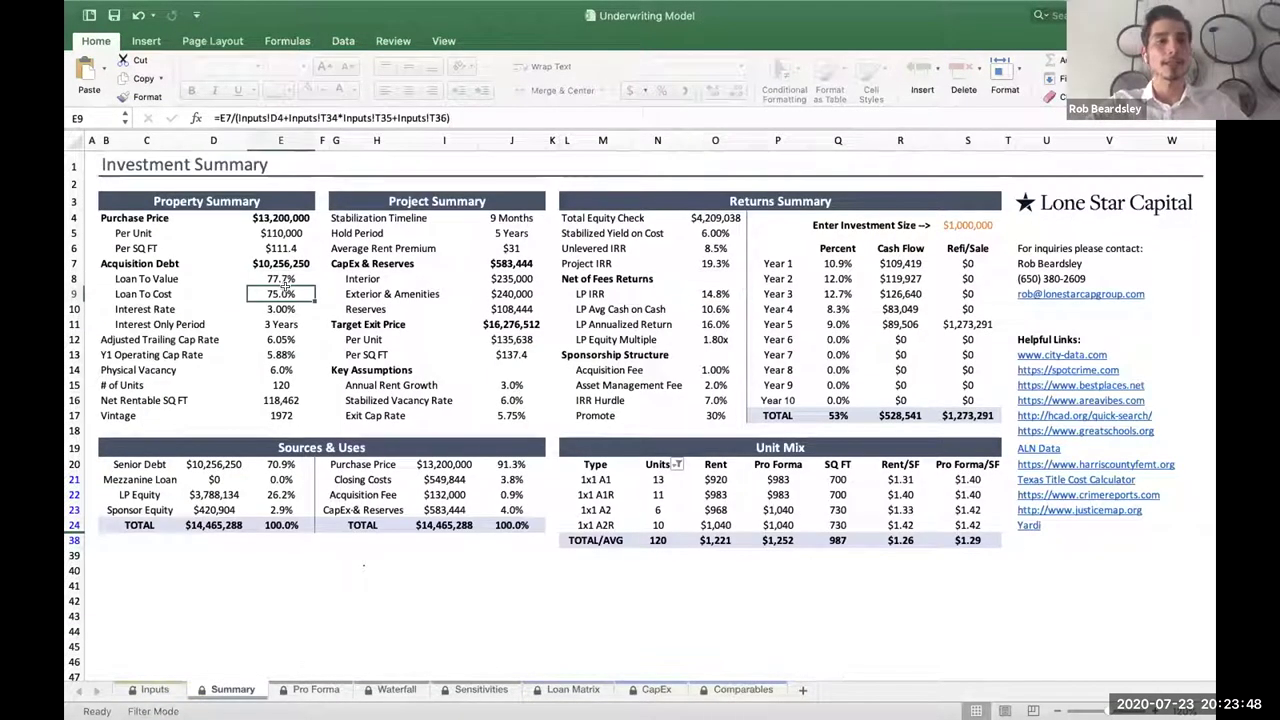
pyautogui.click(281, 263)
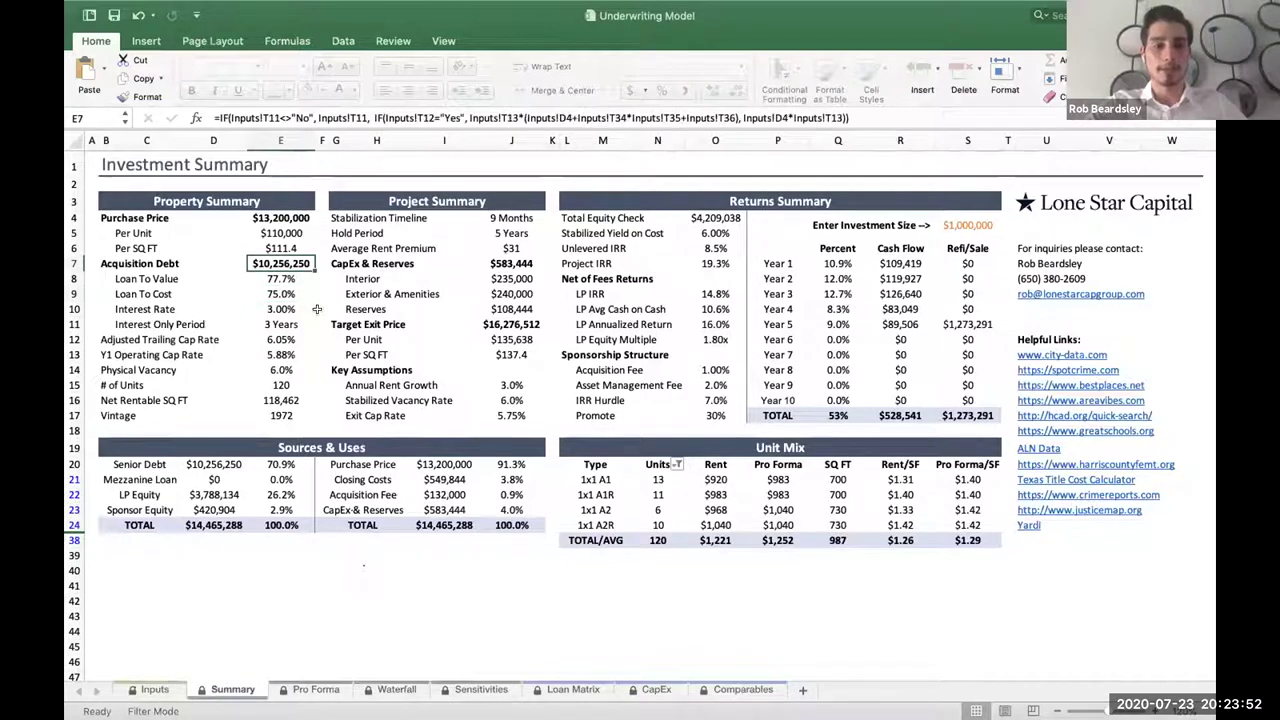
# - Link the Interest Reserve on the Inputs sheet to the Year 10 acquisition loan Debt Service with ='Pro Forma'!EH38
pyautogui.click(158, 690)
pyautogui.write('=')
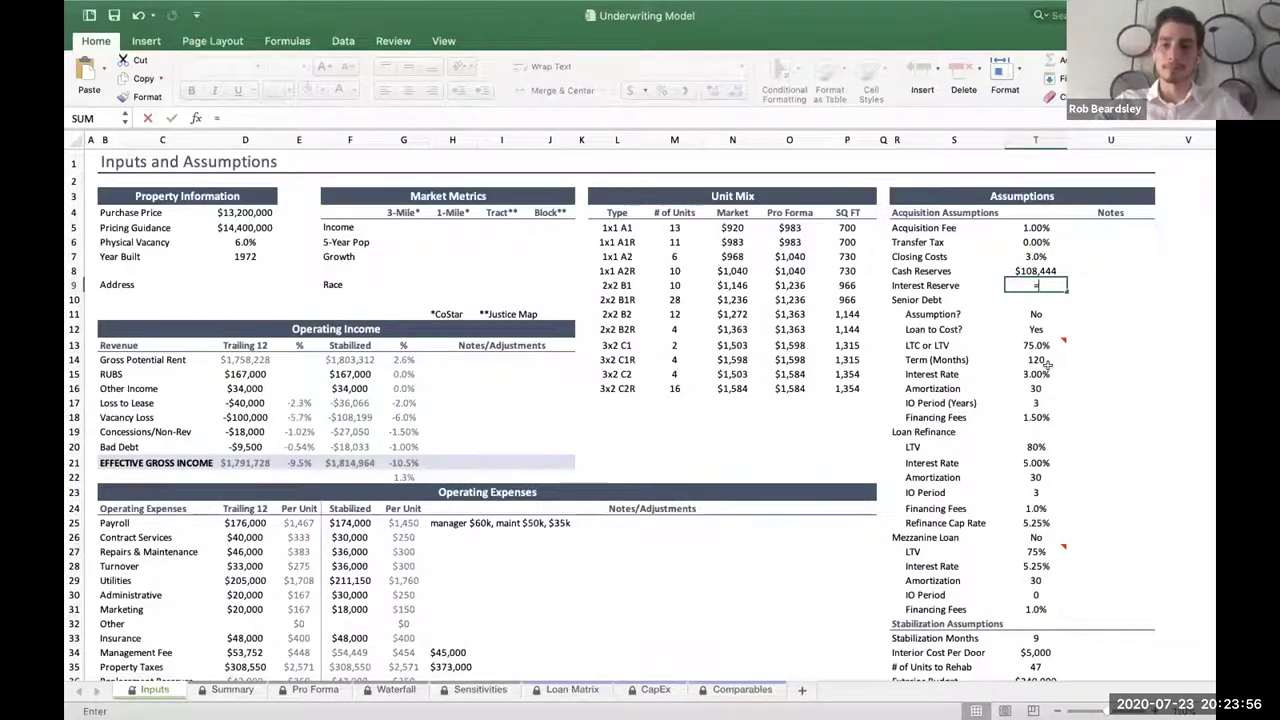
pyautogui.click(315, 690)
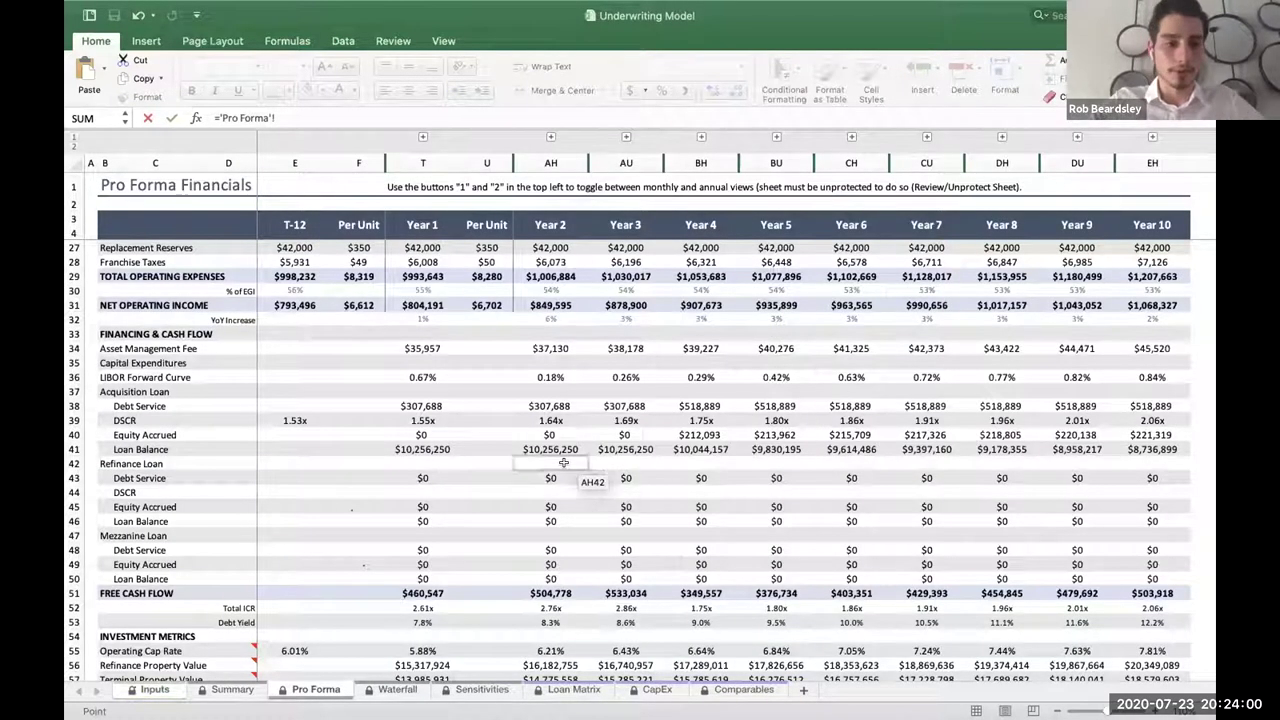
pyautogui.click(1153, 400)
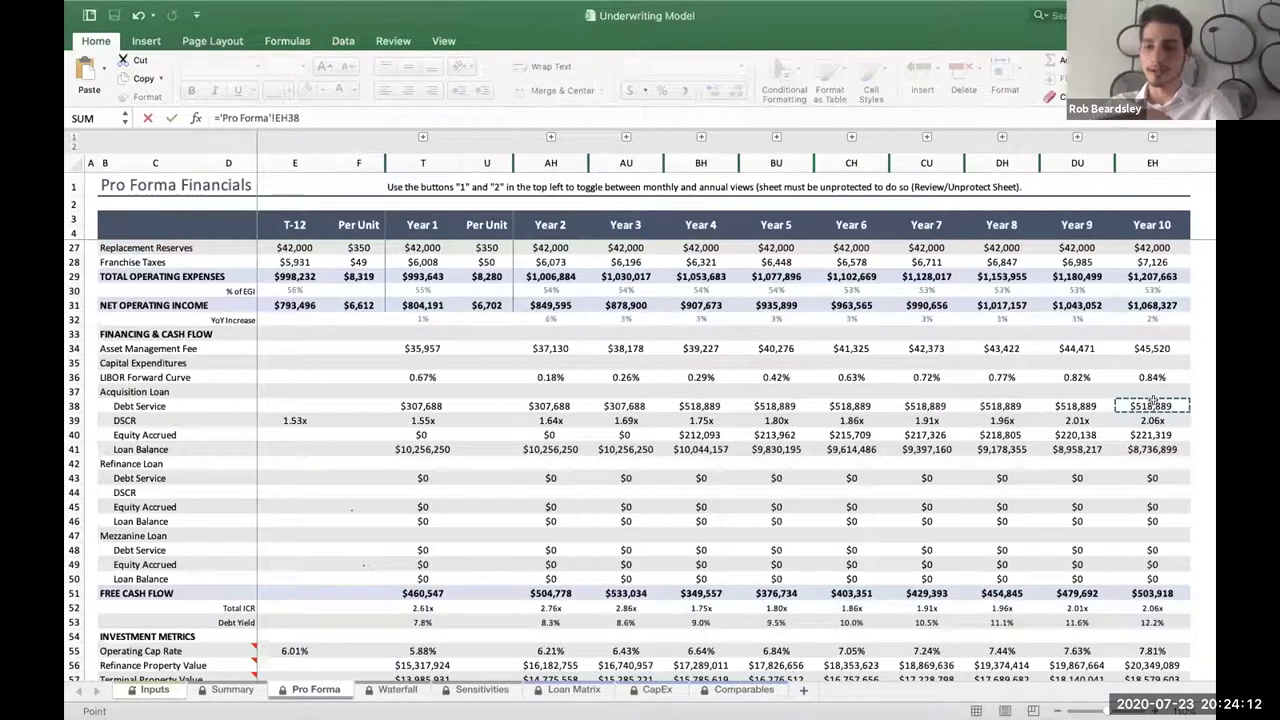
pyautogui.press('Return')
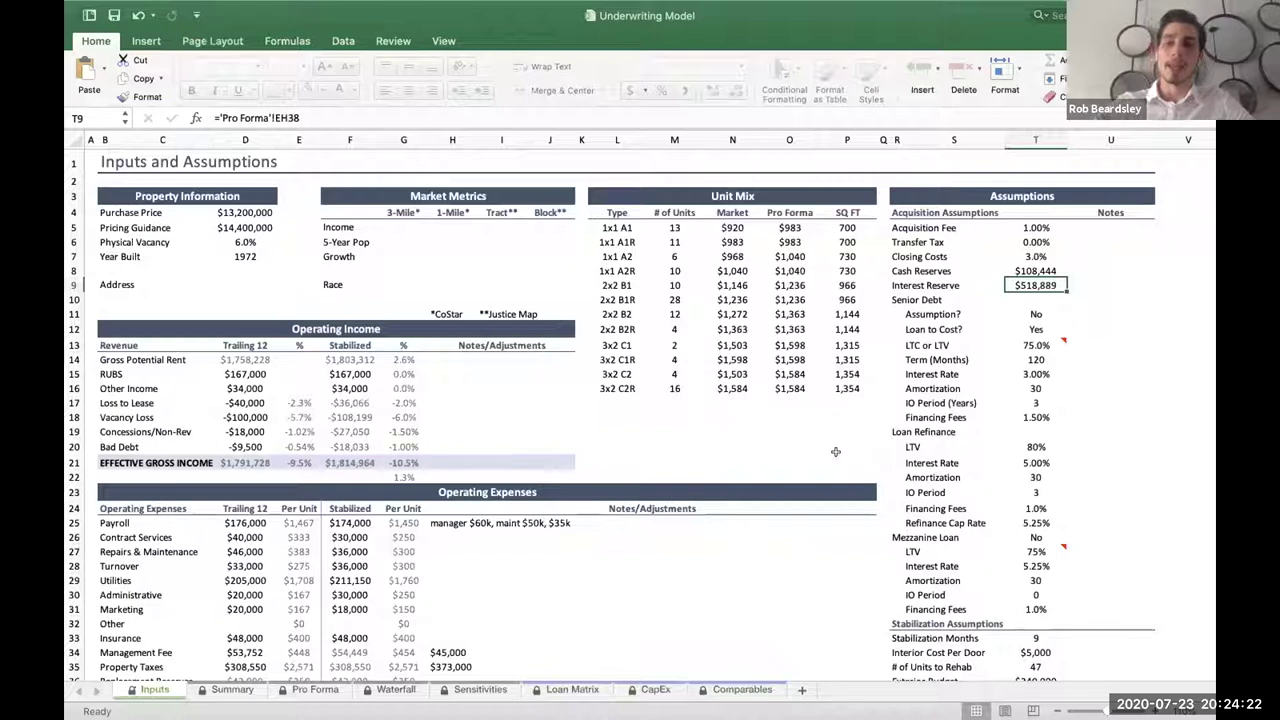
# - Relabel the Capital Expenditures row on the Pro Forma sheet as COVID Reserve Refund
pyautogui.click(306, 690)
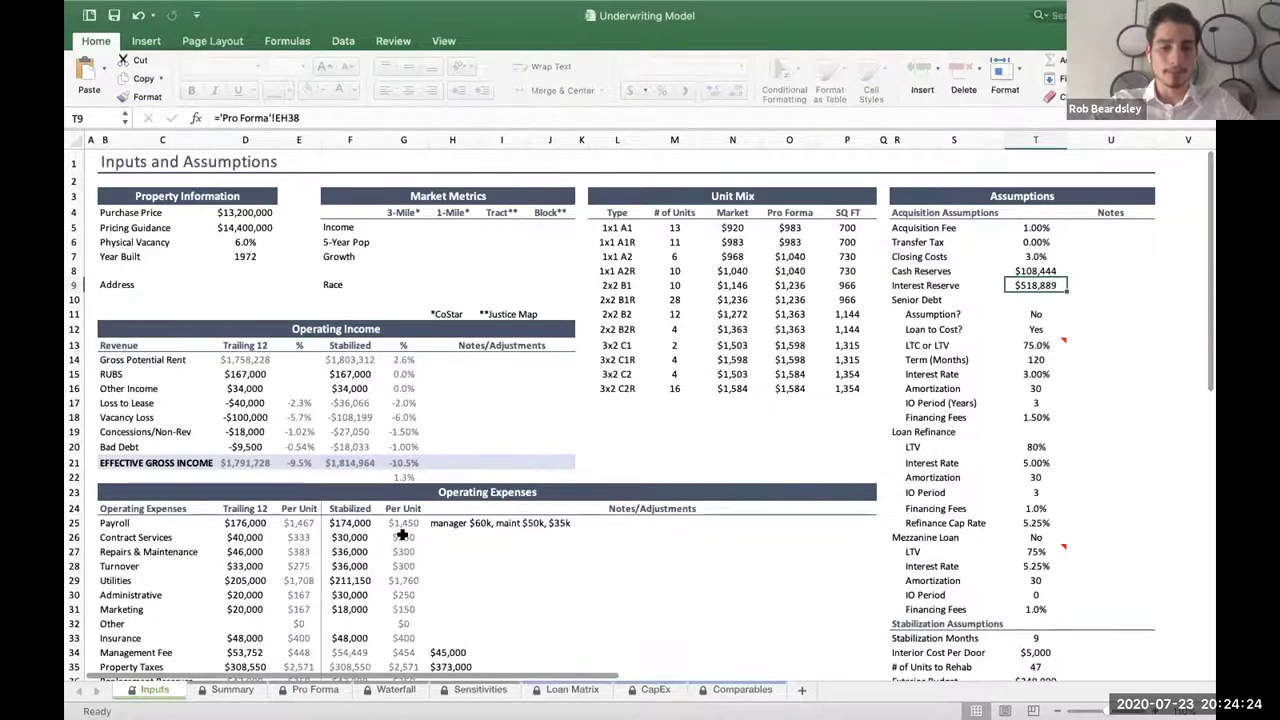
pyautogui.click(120, 366)
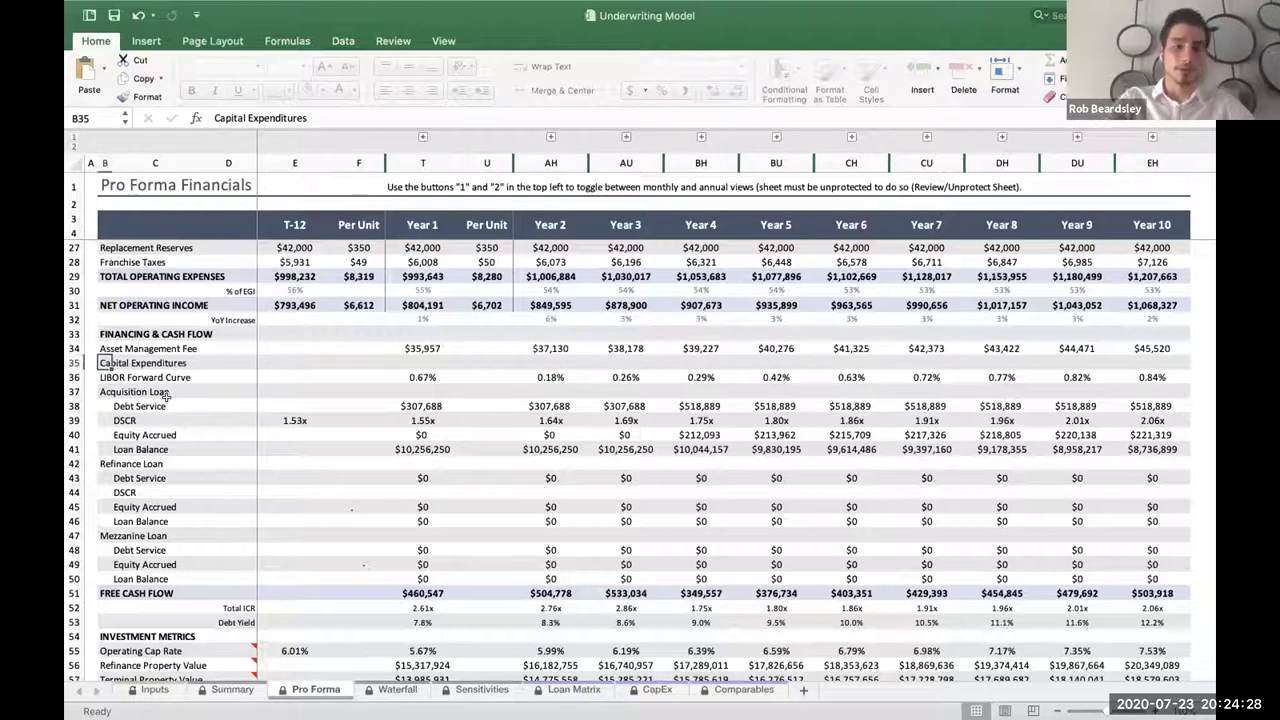
pyautogui.write('COVID Reser')
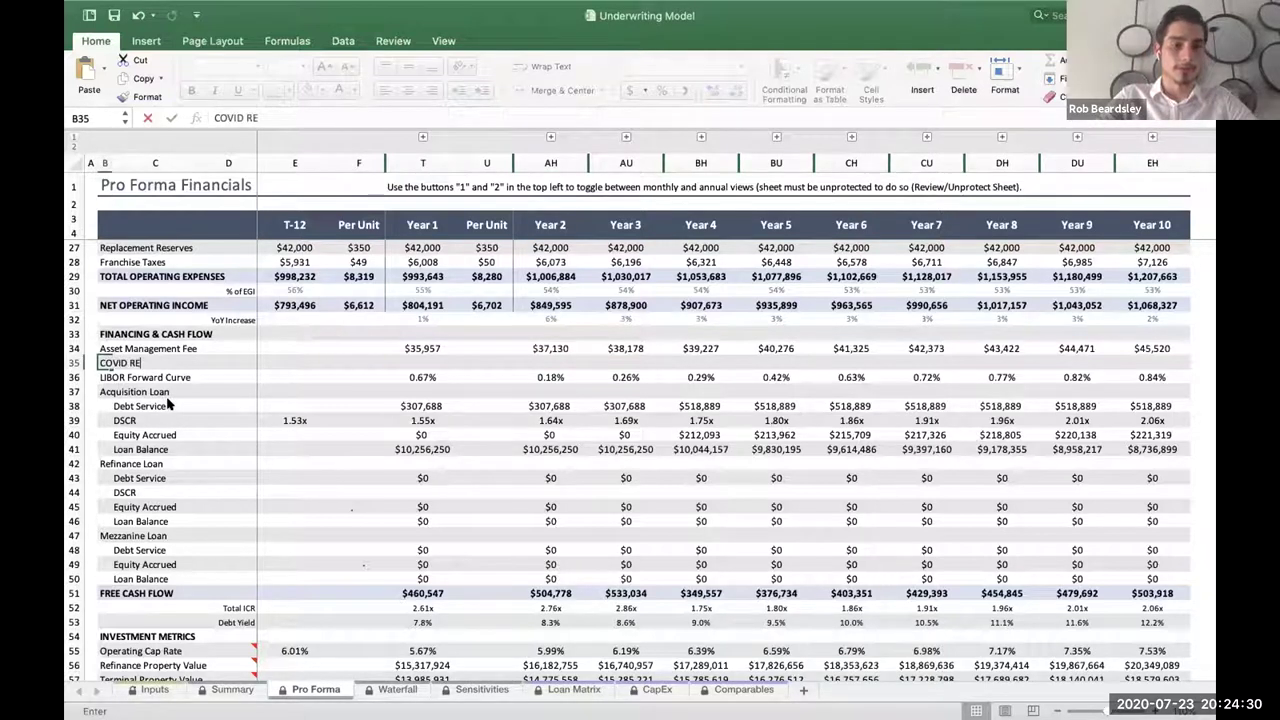
pyautogui.write('ve Refund')
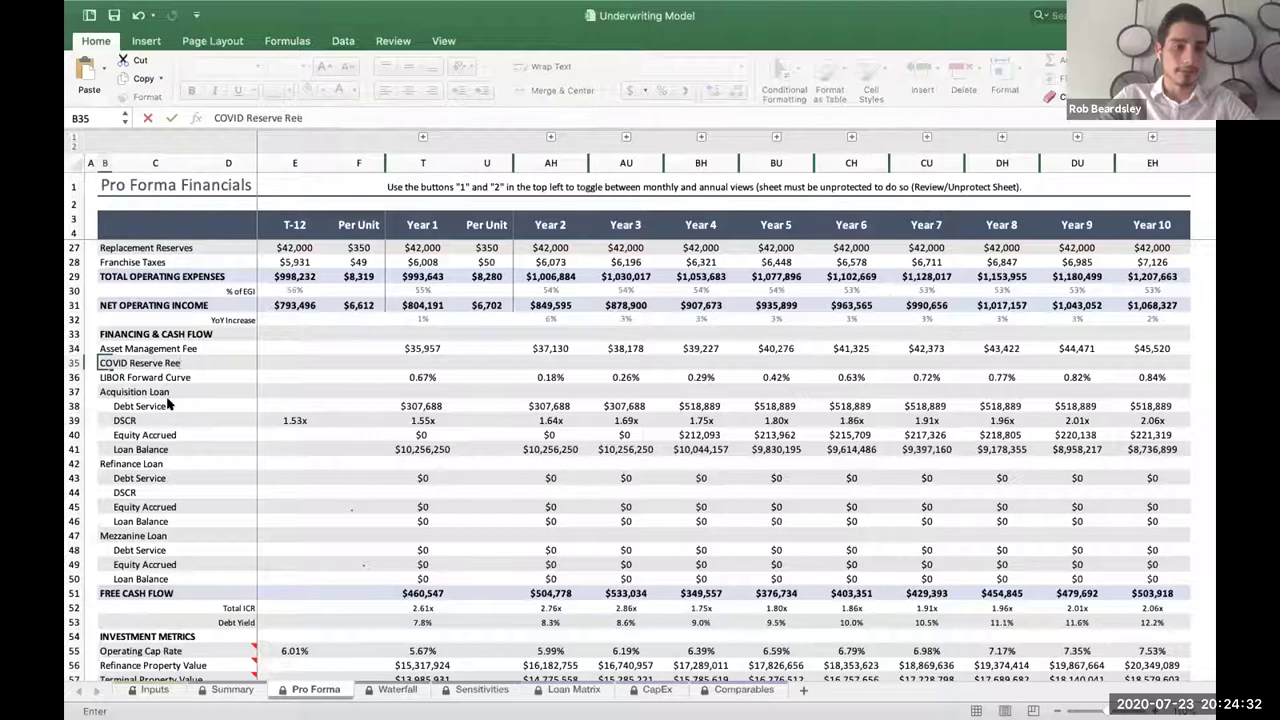
pyautogui.press('Return')
# - Enter the Year 2 COVID Reserve Refund as the negative of the Inputs sheet's Interest Reserve with =-Inputs!T9
pyautogui.press('Right')
pyautogui.press('Right')
pyautogui.press('Right')
pyautogui.press('Right')
pyautogui.press('Right')
pyautogui.press('Right')
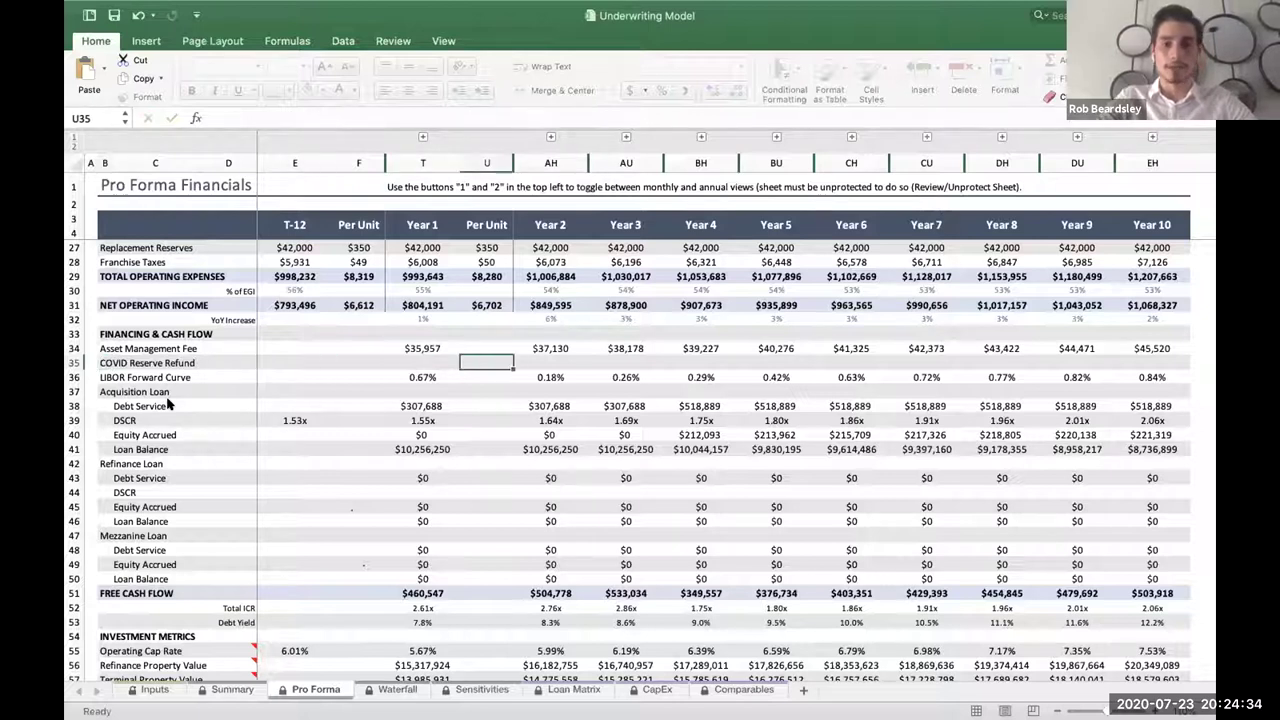
pyautogui.press('Right')
pyautogui.write('=-')
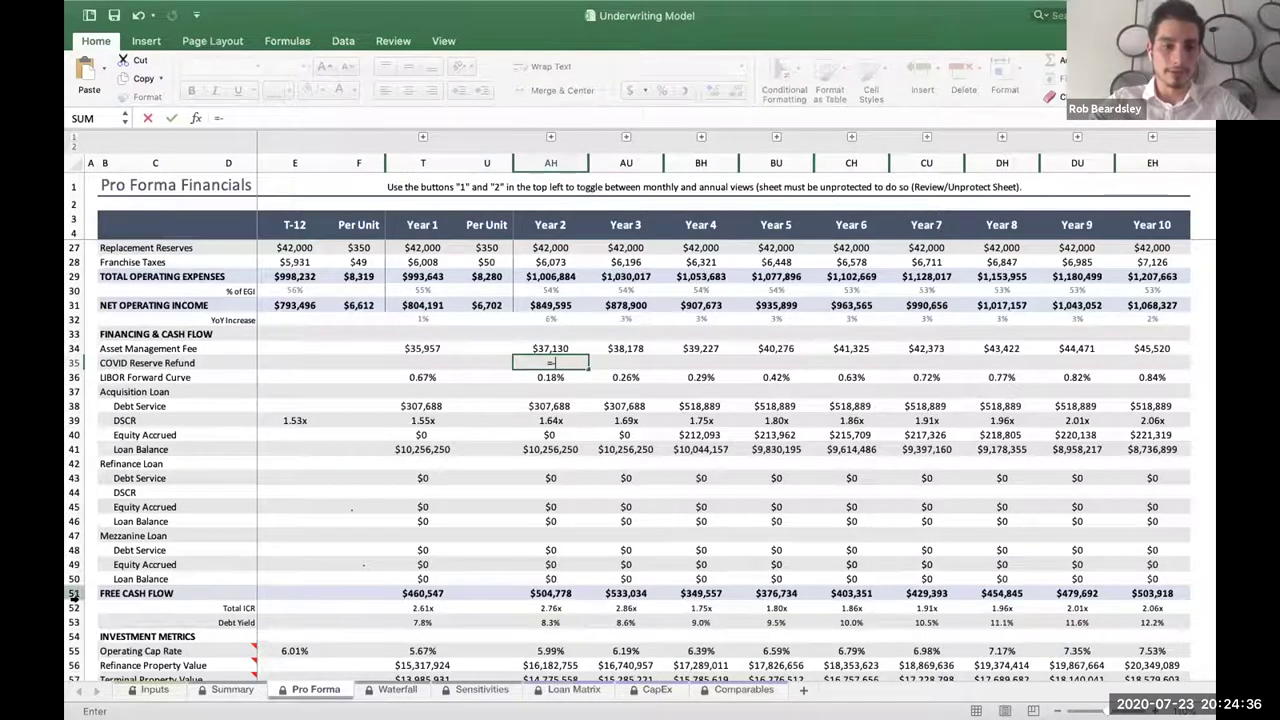
pyautogui.click(155, 689)
pyautogui.click(1050, 284)
pyautogui.press('Return')
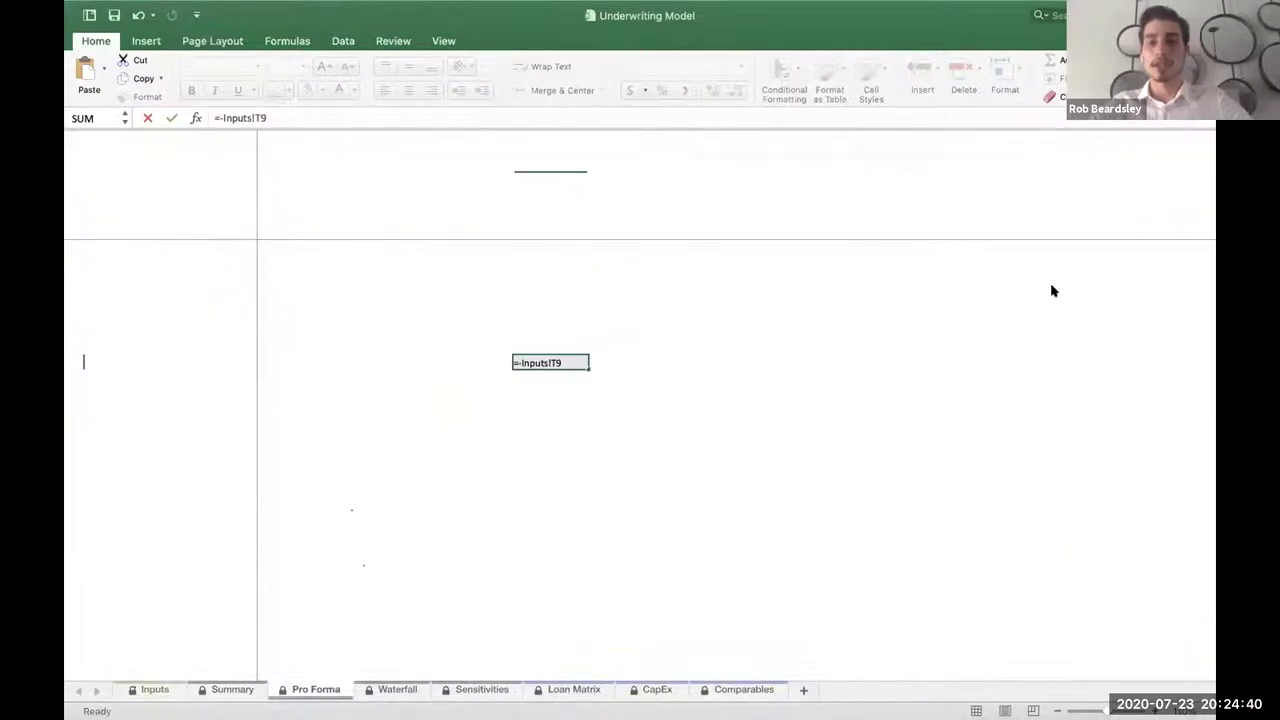
pyautogui.click(550, 363)
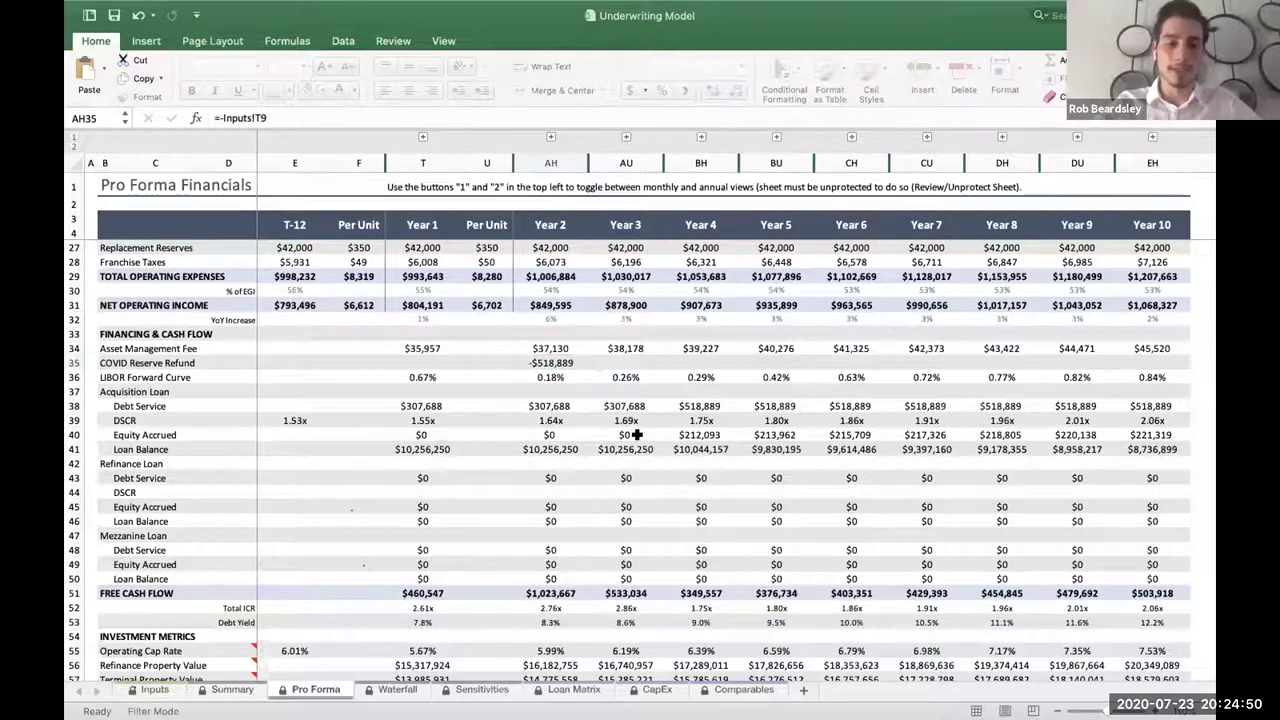
# - Review the Year 2 cash flow percentage, Project IRR and Total Equity Check in the Summary sheet's Returns Summary
pyautogui.hotkey('ctrl', 'pageup')
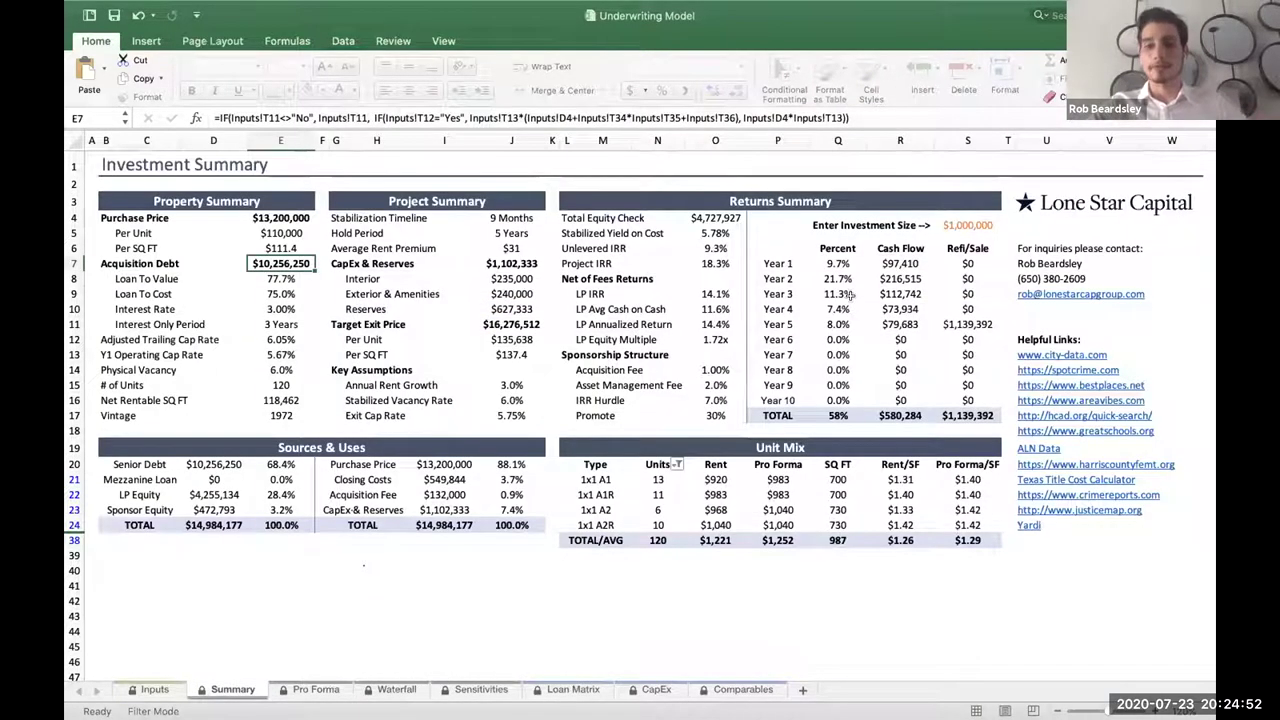
pyautogui.click(835, 278)
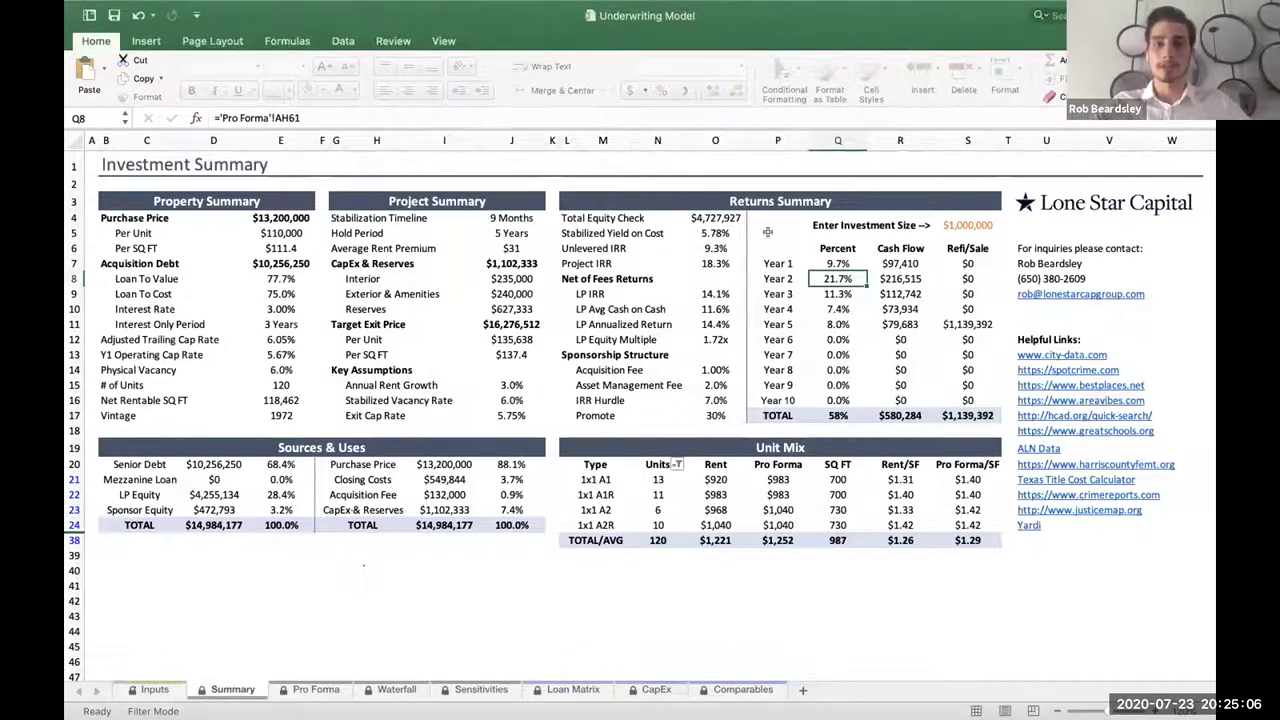
pyautogui.click(729, 276)
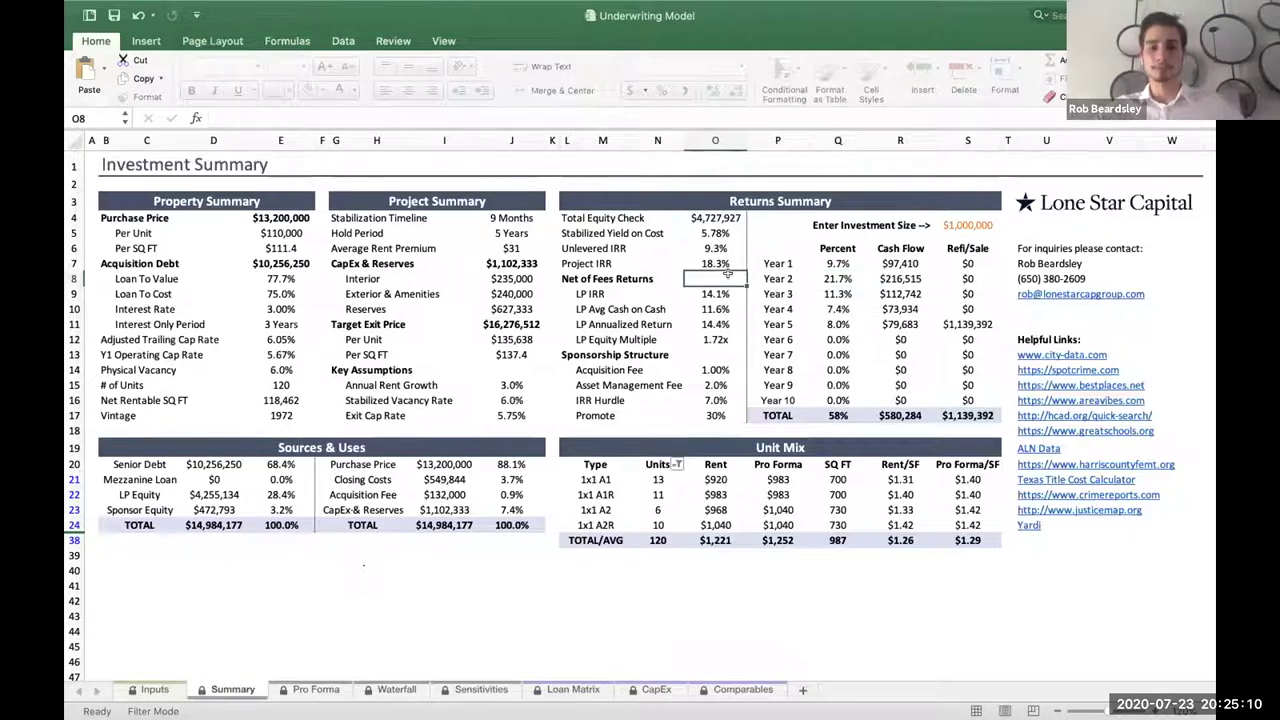
pyautogui.hotkey('ctrl', 'pageup')
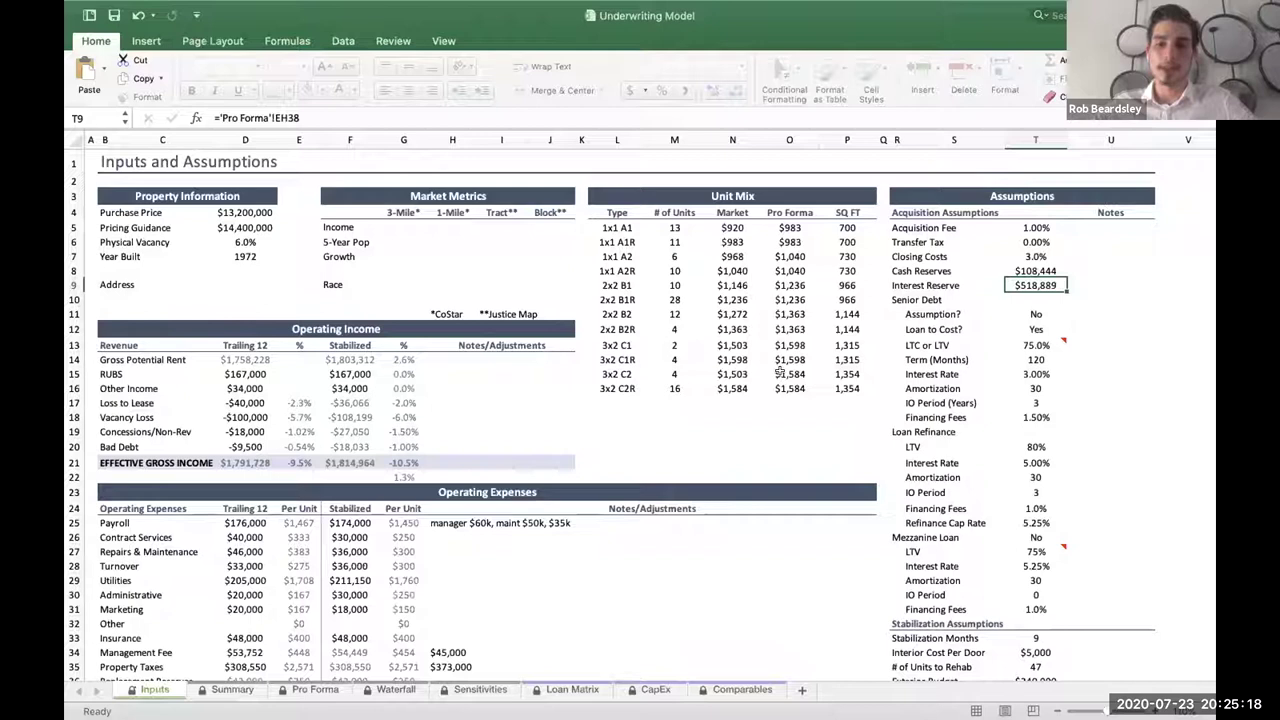
pyautogui.hotkey('ctrl', 'pagedown')
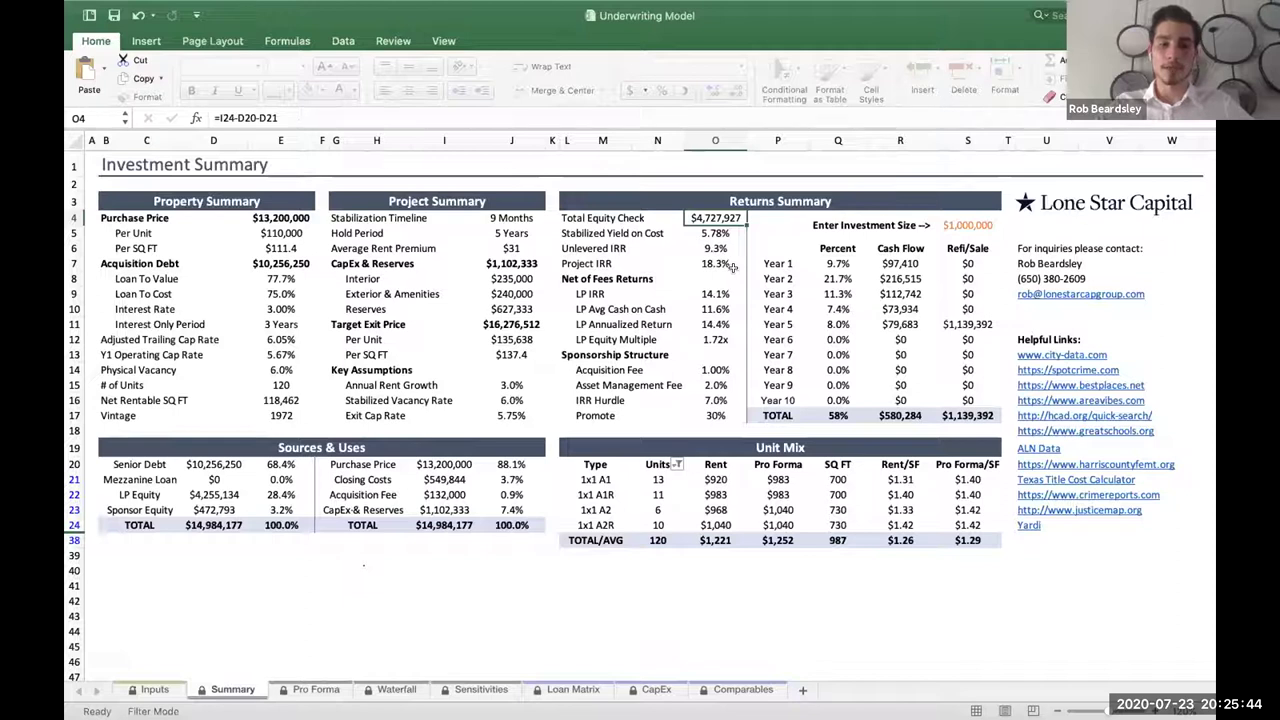
pyautogui.hotkey('ctrl', 'pageup')
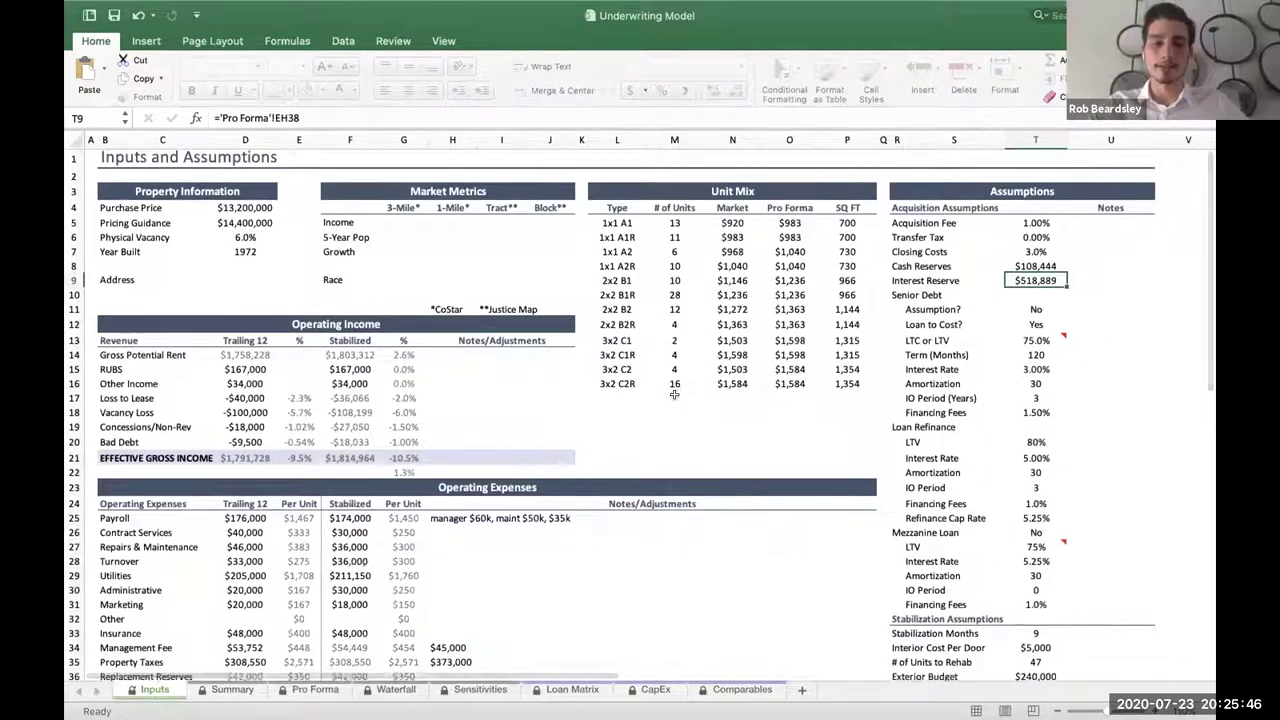
# - Check the COVID Reserve Refund on the Pro Forma sheet and the Stabilization Months formula on the Inputs sheet
pyautogui.scroll(-5, 665, 390)
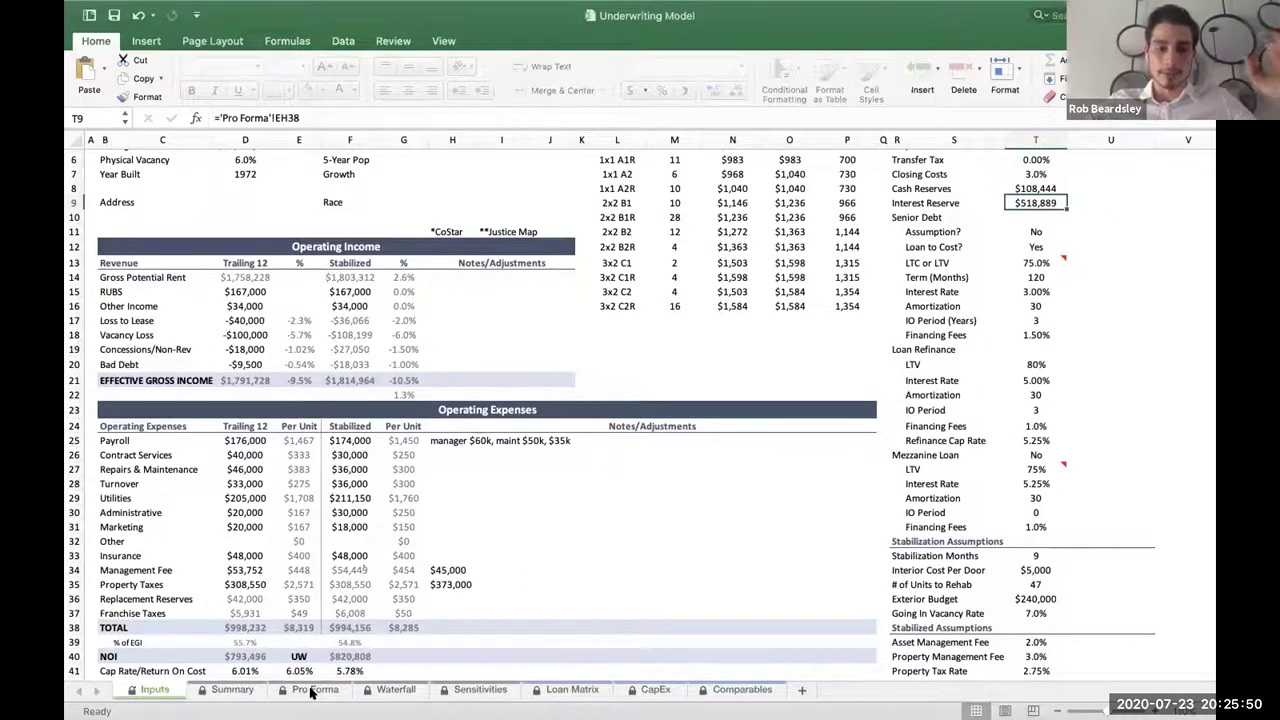
pyautogui.click(312, 692)
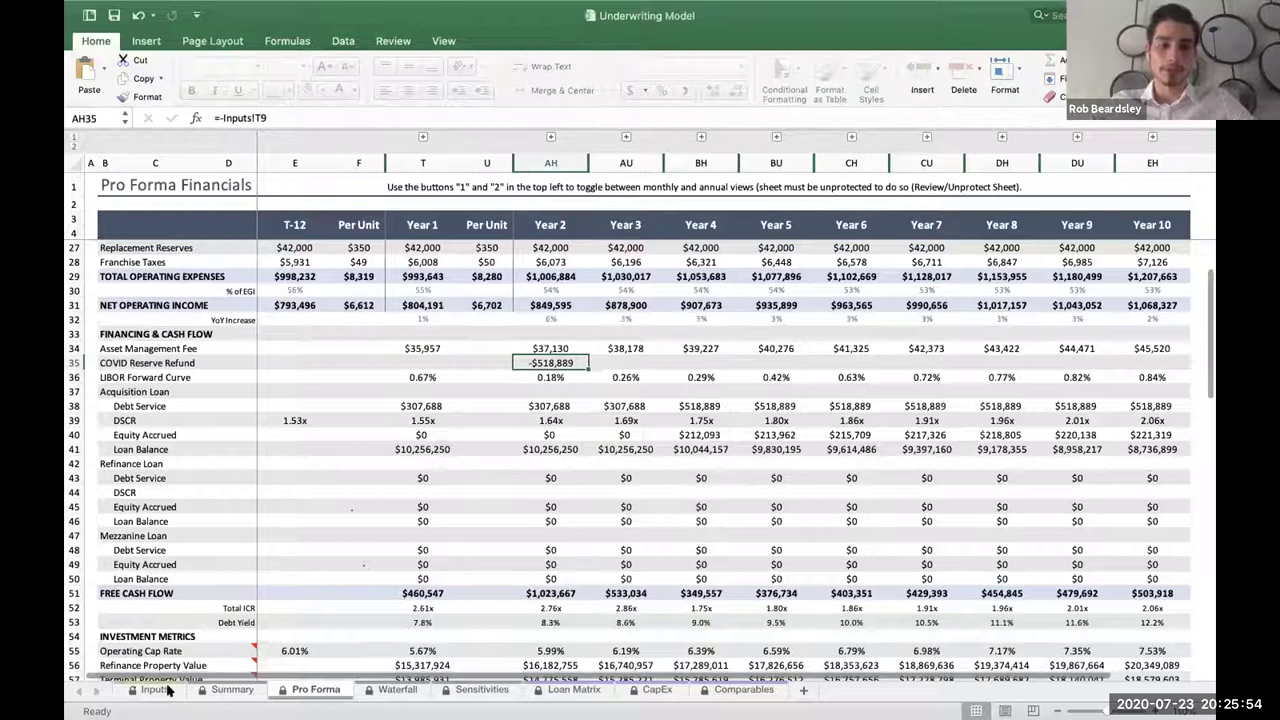
pyautogui.hotkey('ctrl', '[')
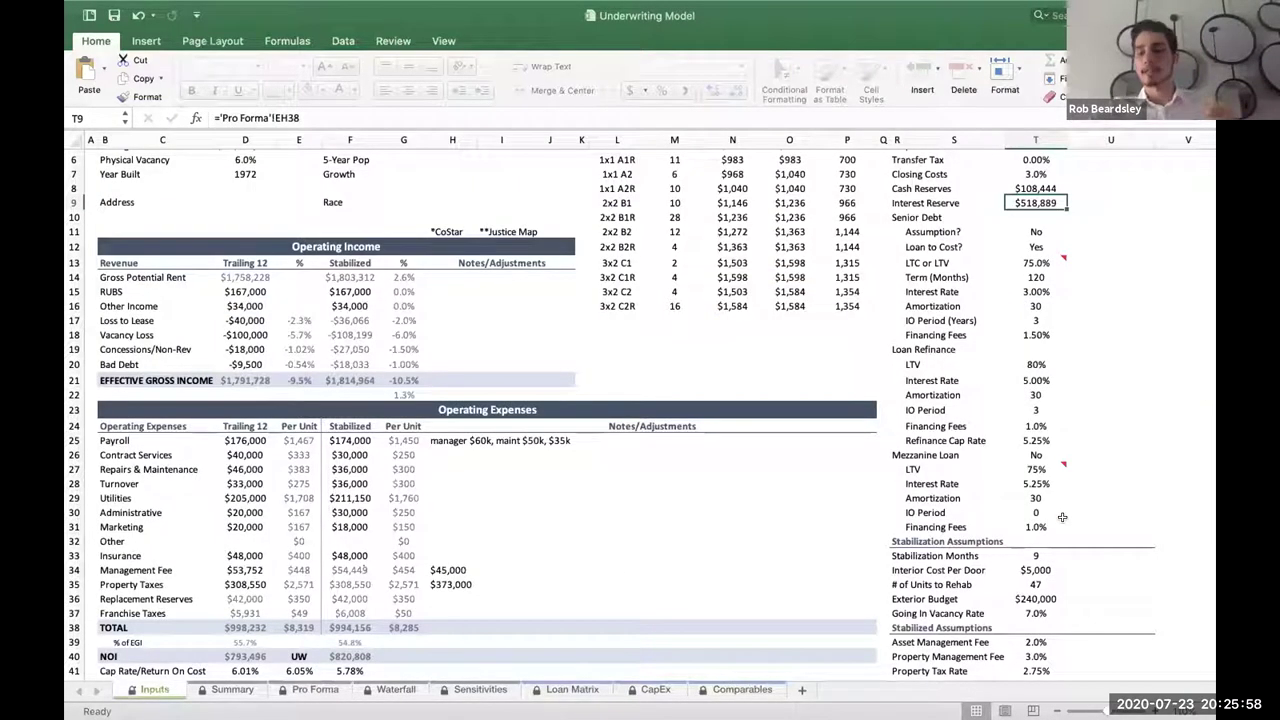
pyautogui.click(1045, 553)
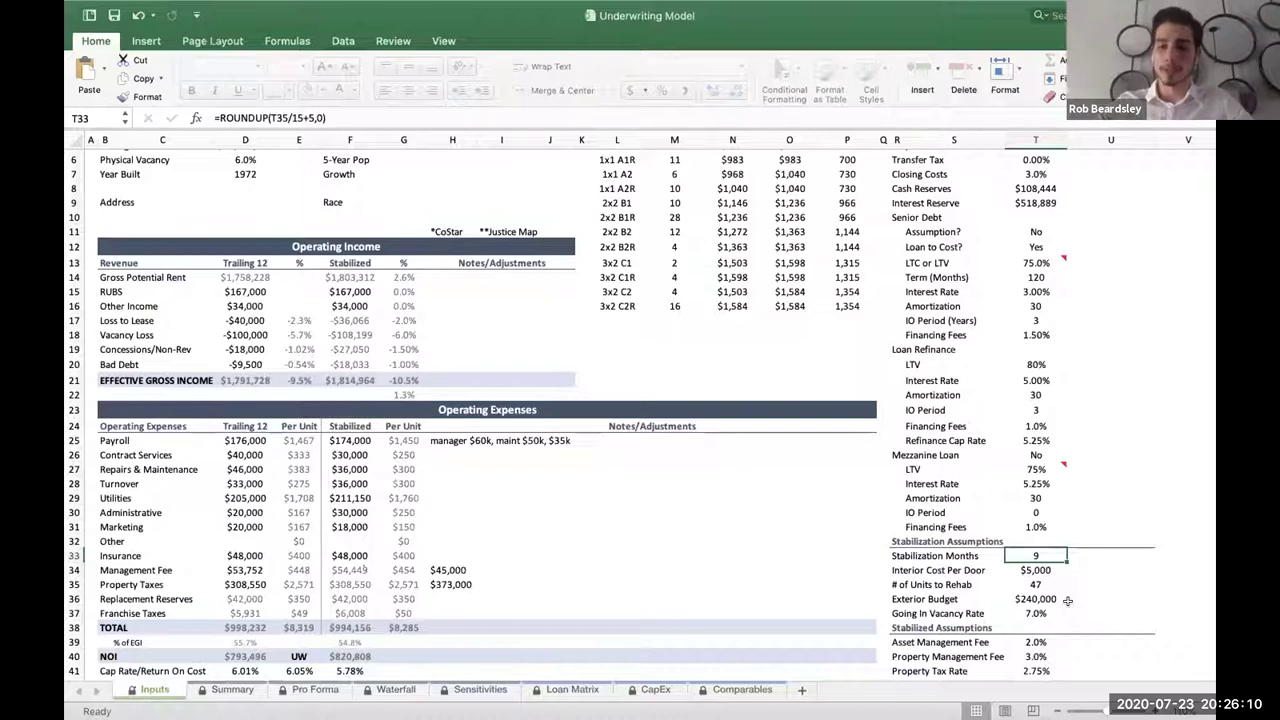
# - Calculate the total interior rehab cost beside # of Units to Rehab with =T35*T34
pyautogui.press('Down')
pyautogui.press('Down')
pyautogui.press('Right')
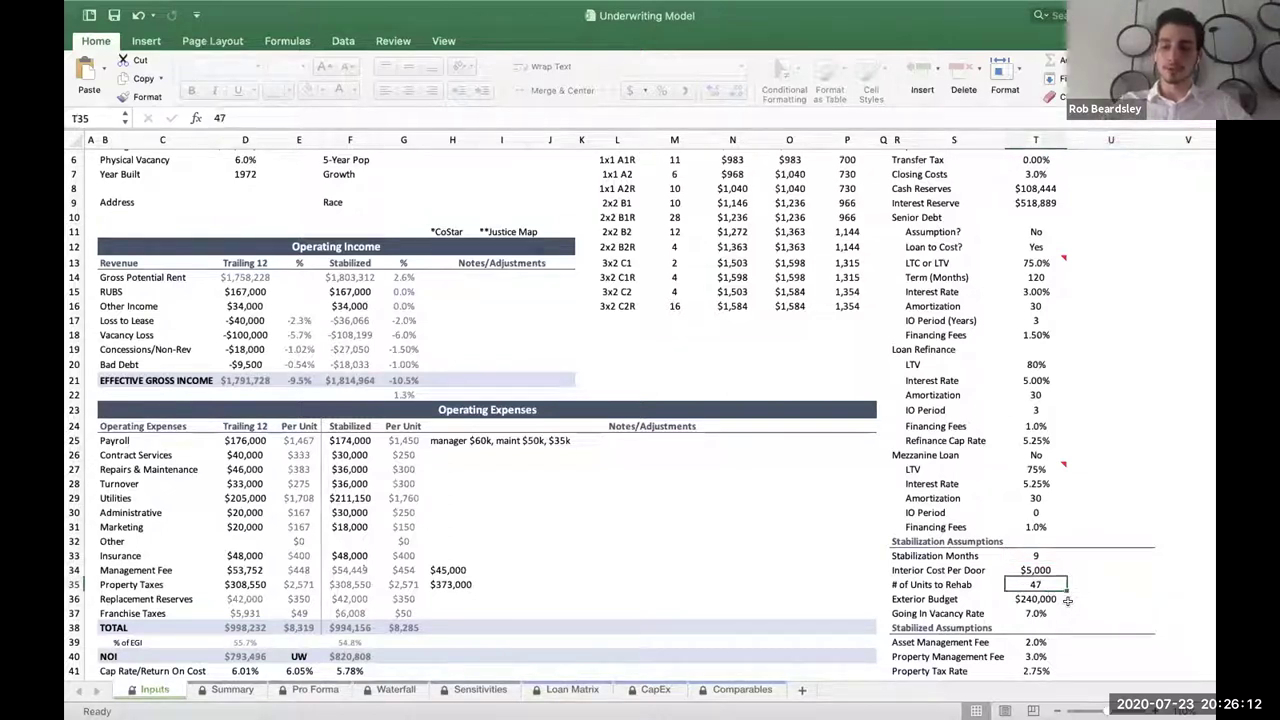
pyautogui.write('=')
pyautogui.press('Left')
pyautogui.write('*')
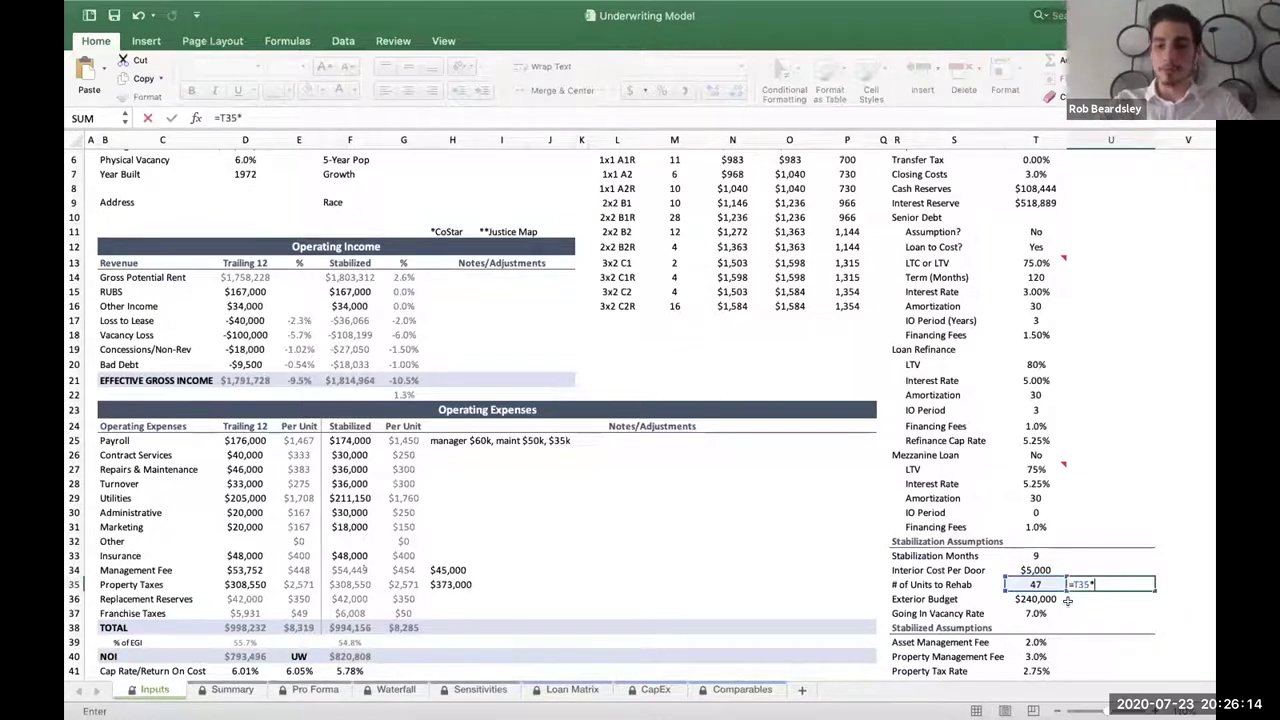
pyautogui.press('Up')
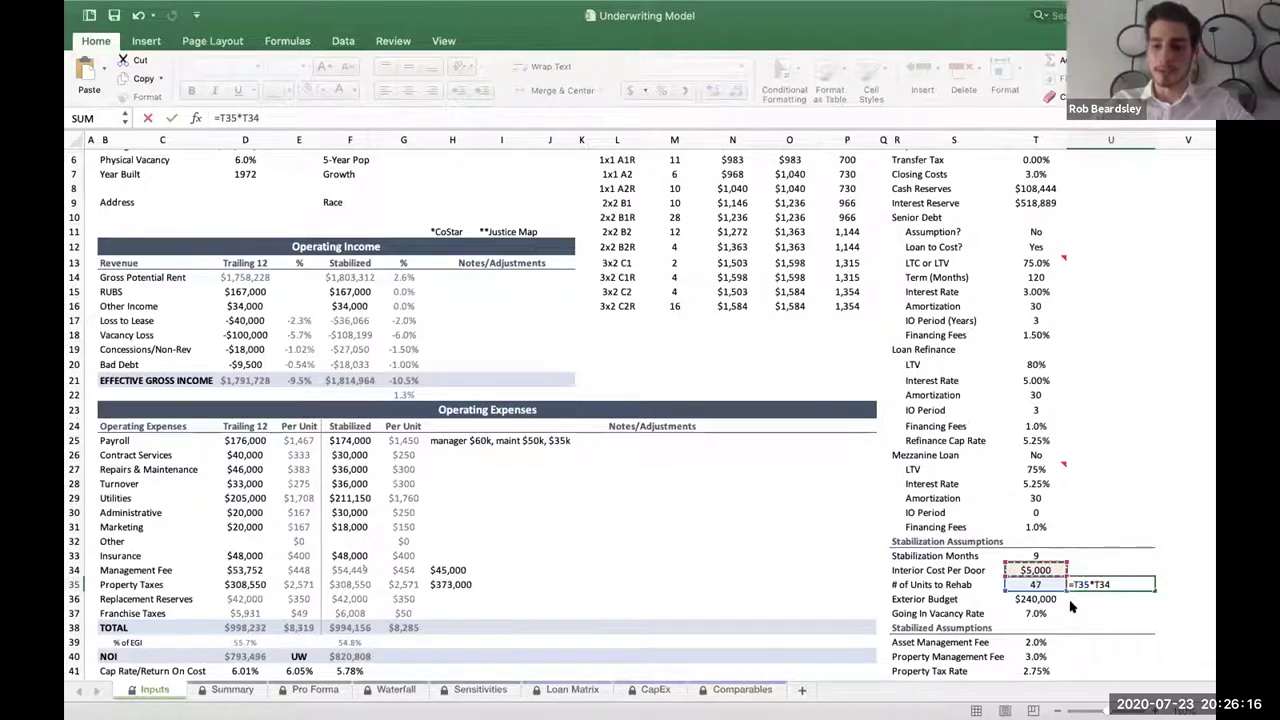
pyautogui.press('Return')
# - Set # of Units to Rehab to 100 and check the interior rehab cost formula beside it
pyautogui.press('Up')
pyautogui.press('Left')
pyautogui.write('100')
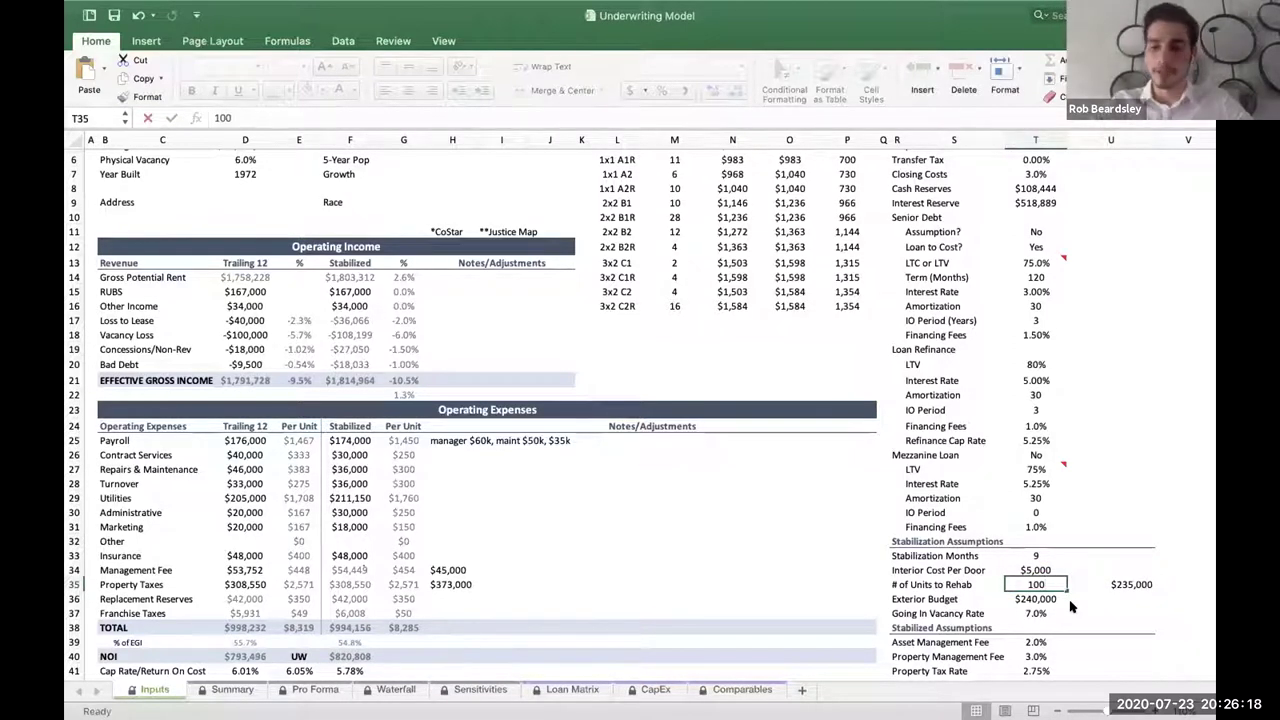
pyautogui.press('Return')
pyautogui.press('Up')
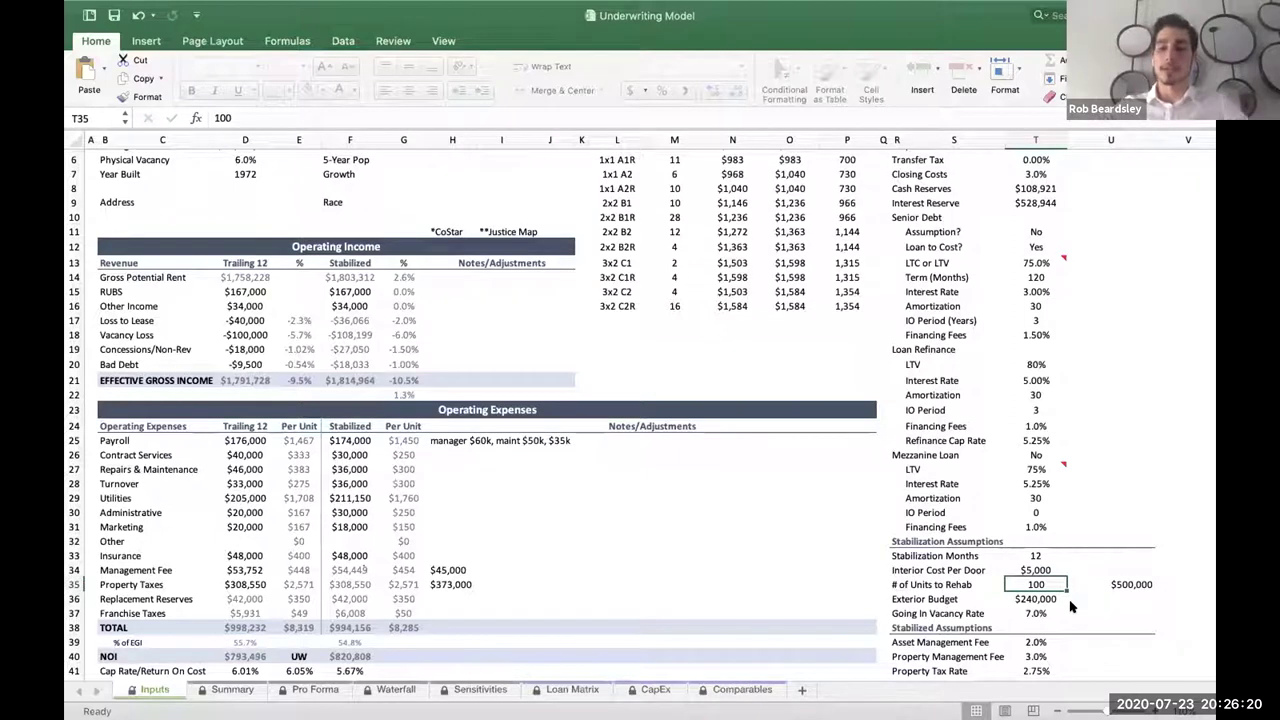
pyautogui.press('Right')
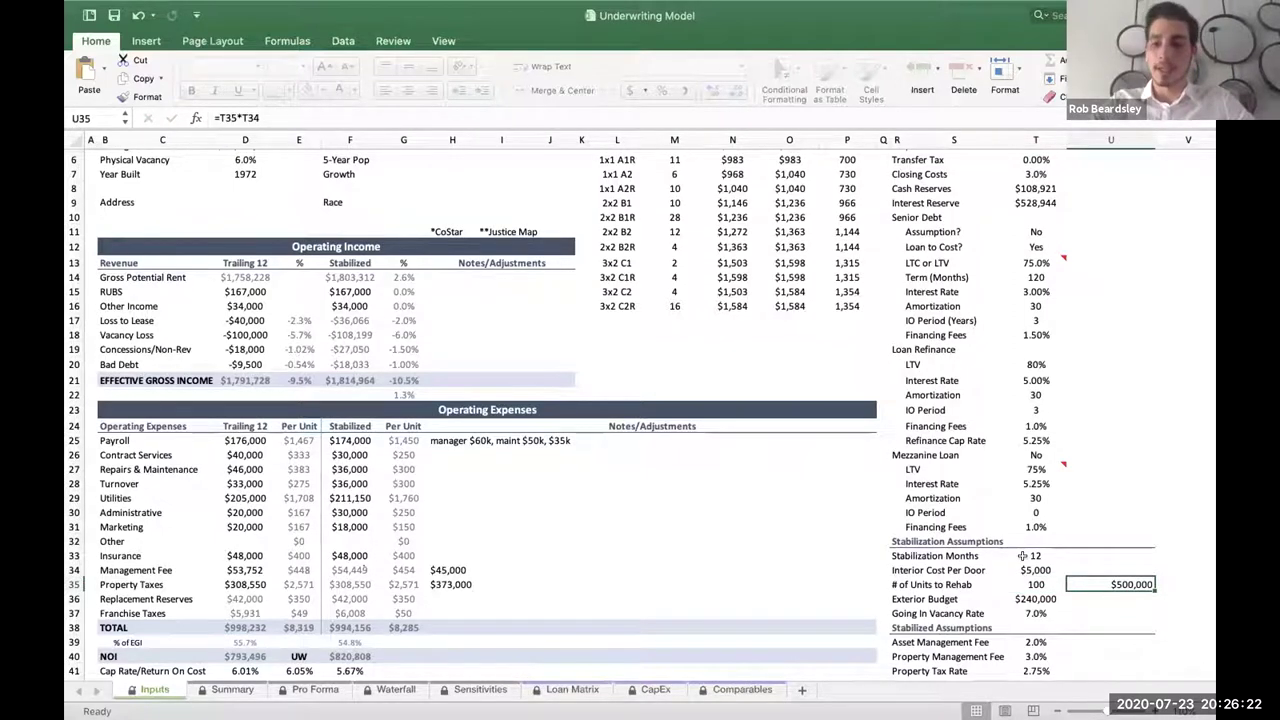
# - Edit the Stabilization Months cell so the stabilization period is 18 months
pyautogui.click(1035, 553)
pyautogui.doubleClick(1035, 553)
pyautogui.press('Return')
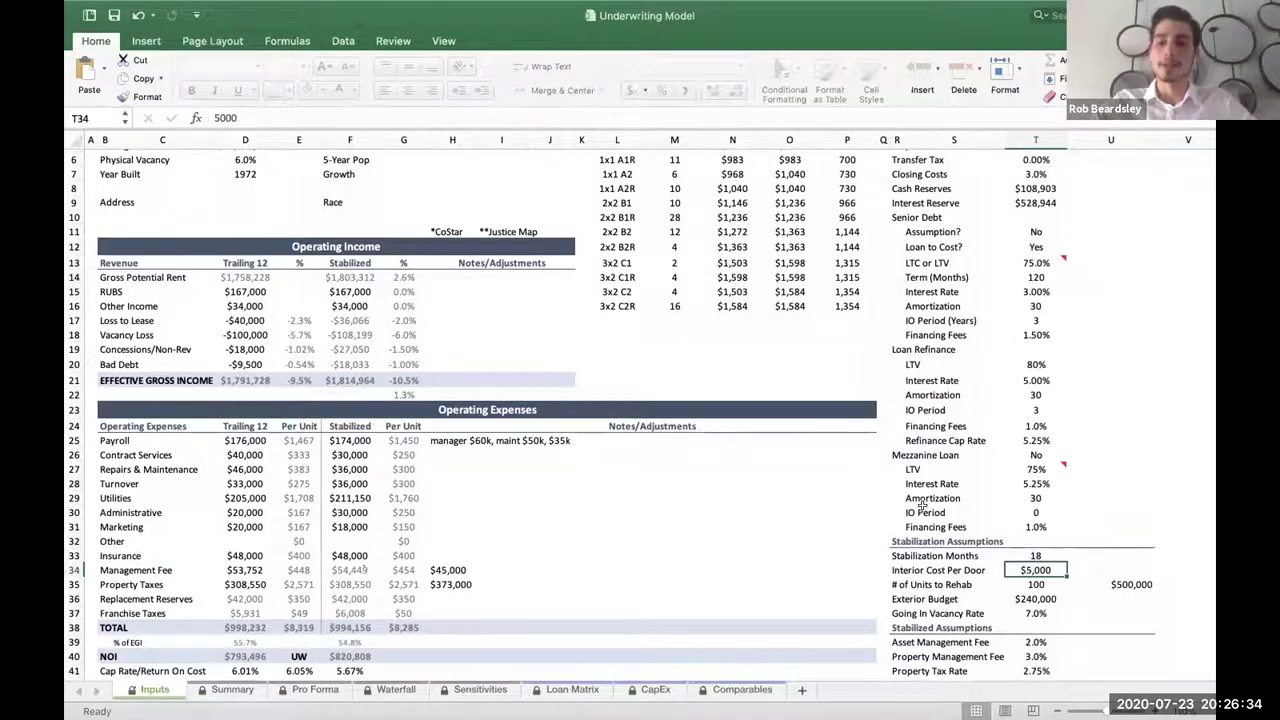
# - Subtract the interior rehab cost from the Exterior Budget, making its formula =Summary!E15*2000-U35
pyautogui.scroll(1, 899, 477)
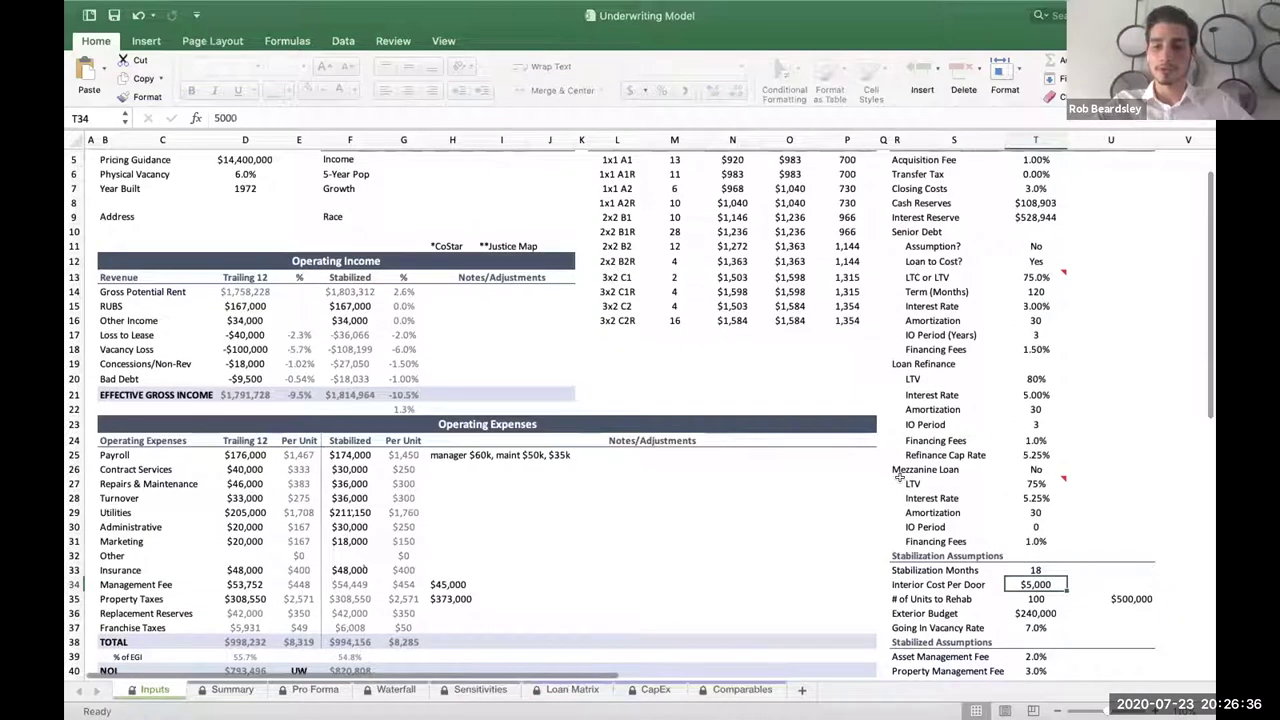
pyautogui.scroll(-3, 899, 477)
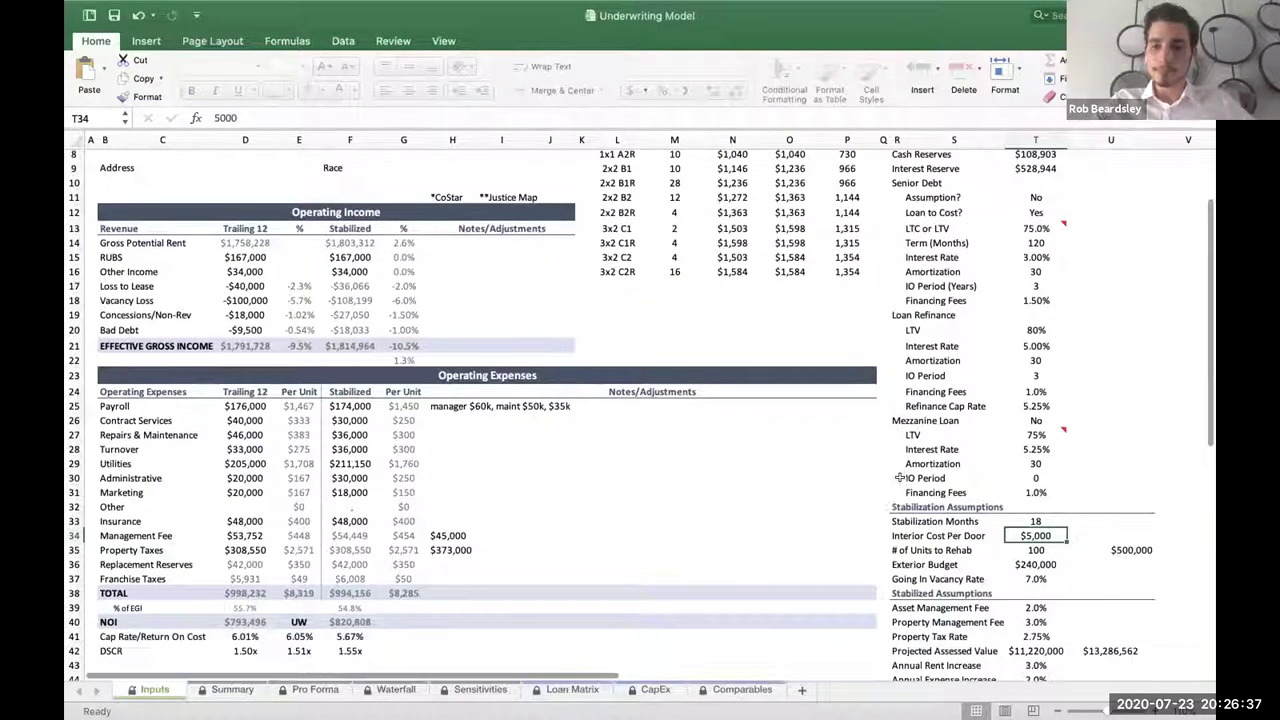
pyautogui.click(1033, 564)
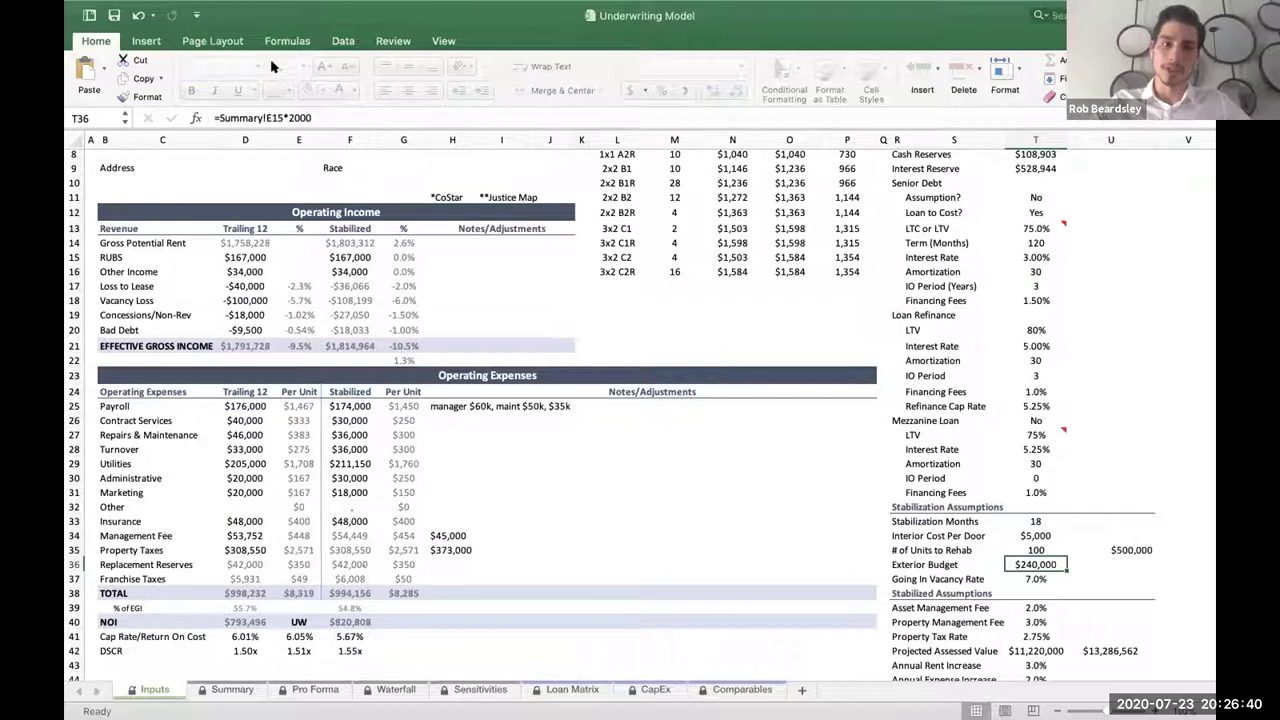
pyautogui.click(334, 119)
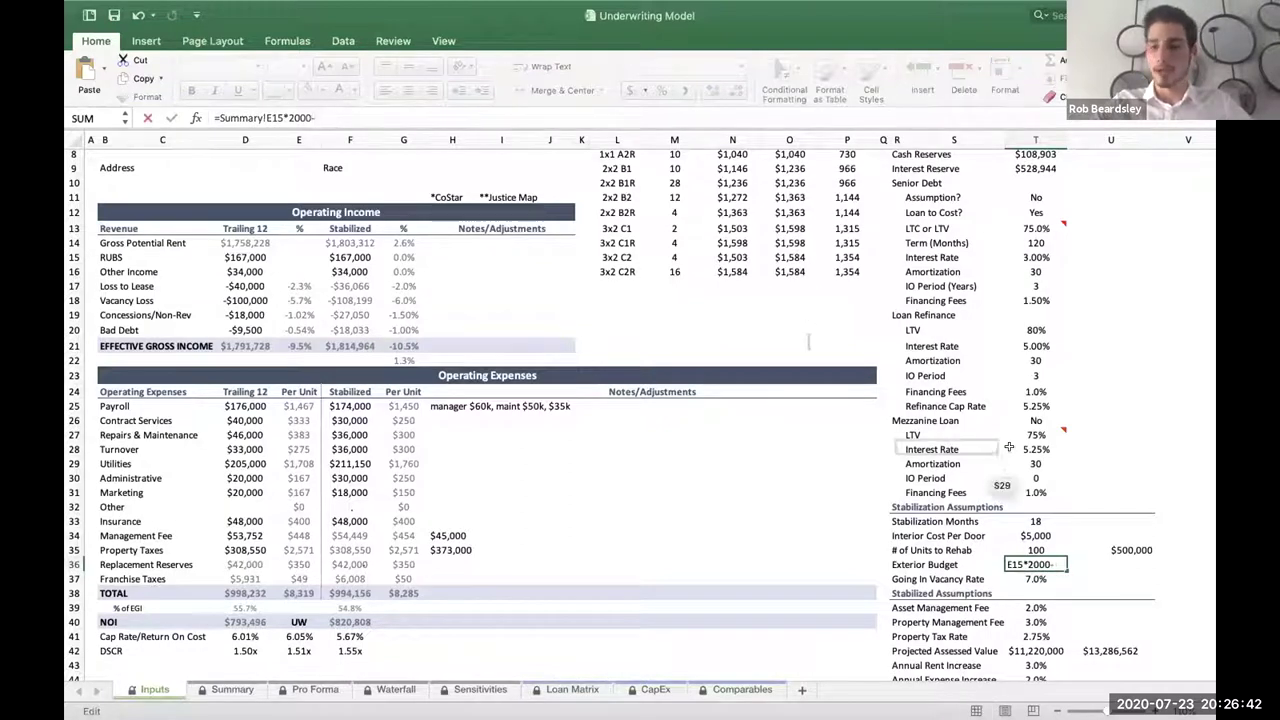
pyautogui.click(1116, 548)
pyautogui.hotkey('ctrl', 'Return')
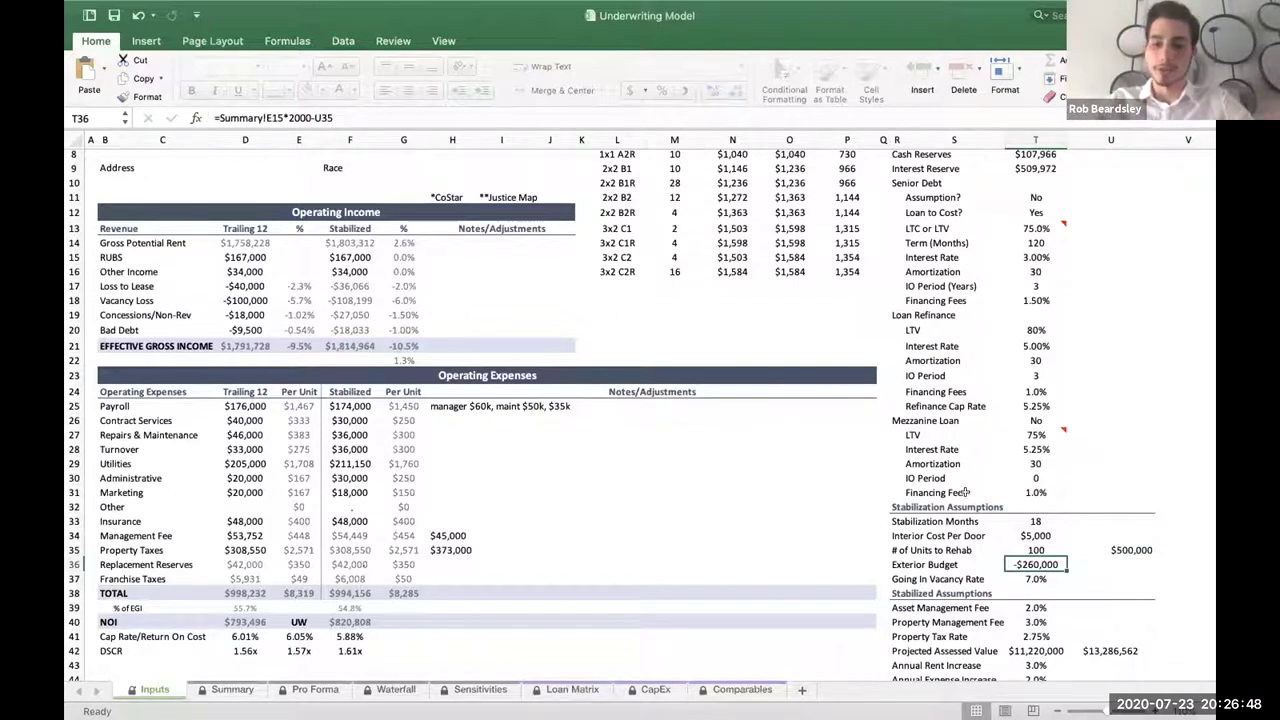
# - Zero out the Year 2 COVID Reserve Refund on the Pro Forma sheet by changing its formula to =-Inputs!T9*0
pyautogui.scroll(2, 966, 491)
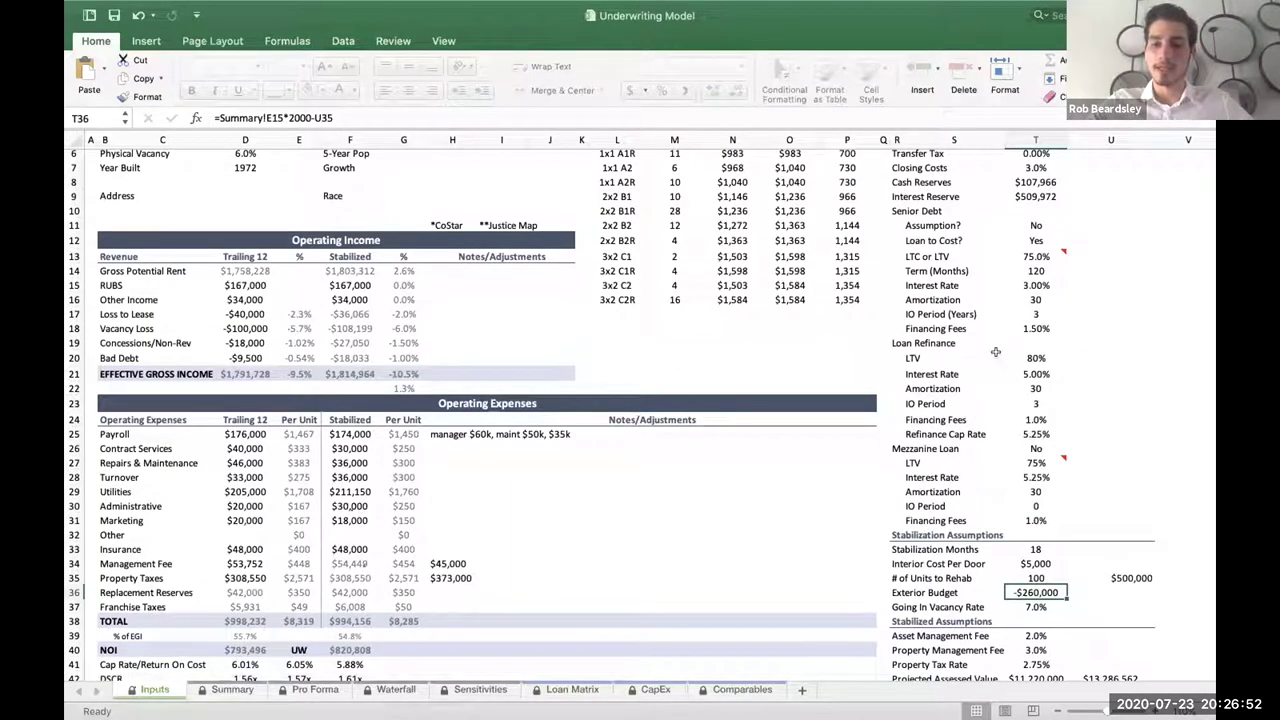
pyautogui.click(1035, 196)
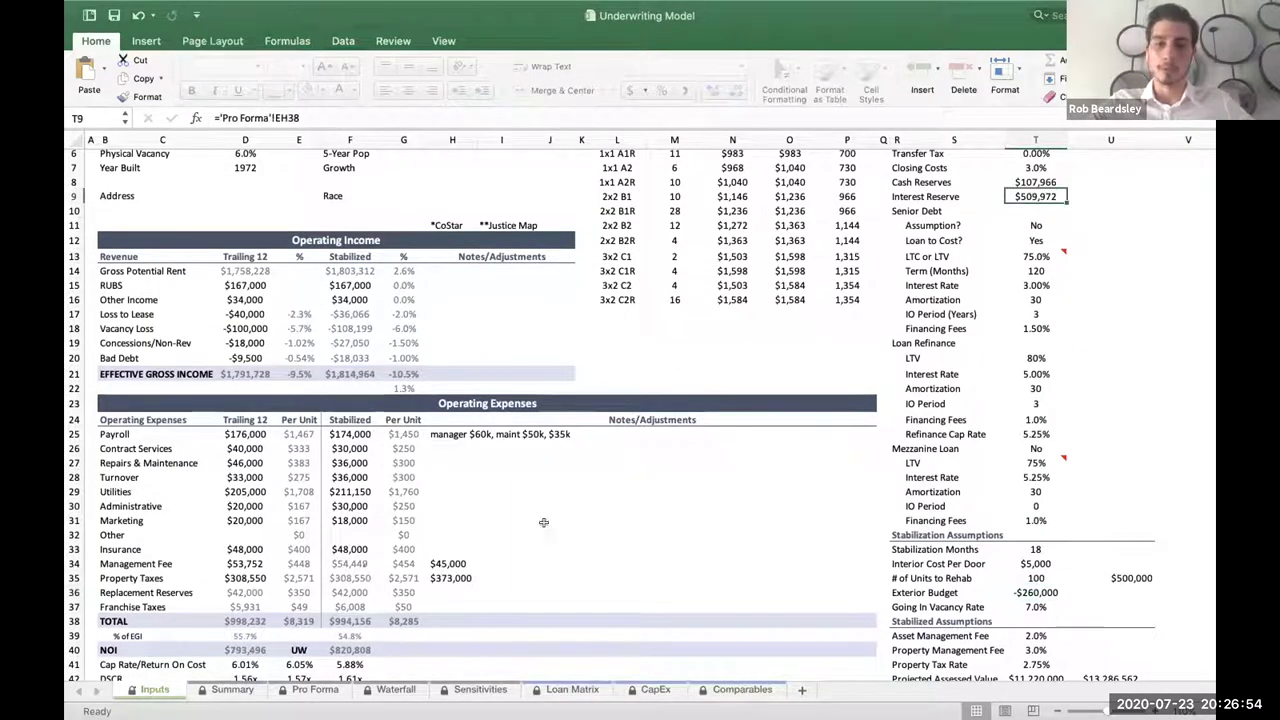
pyautogui.click(306, 690)
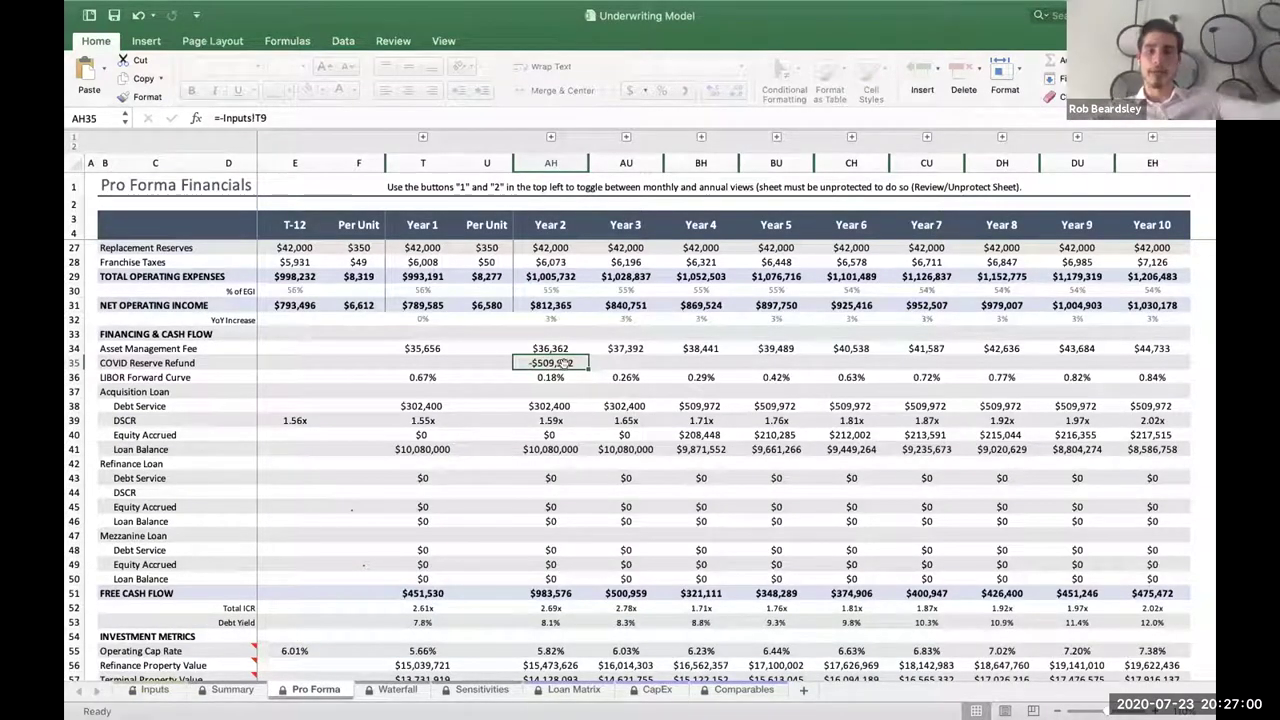
pyautogui.click(290, 116)
pyautogui.write('*0')
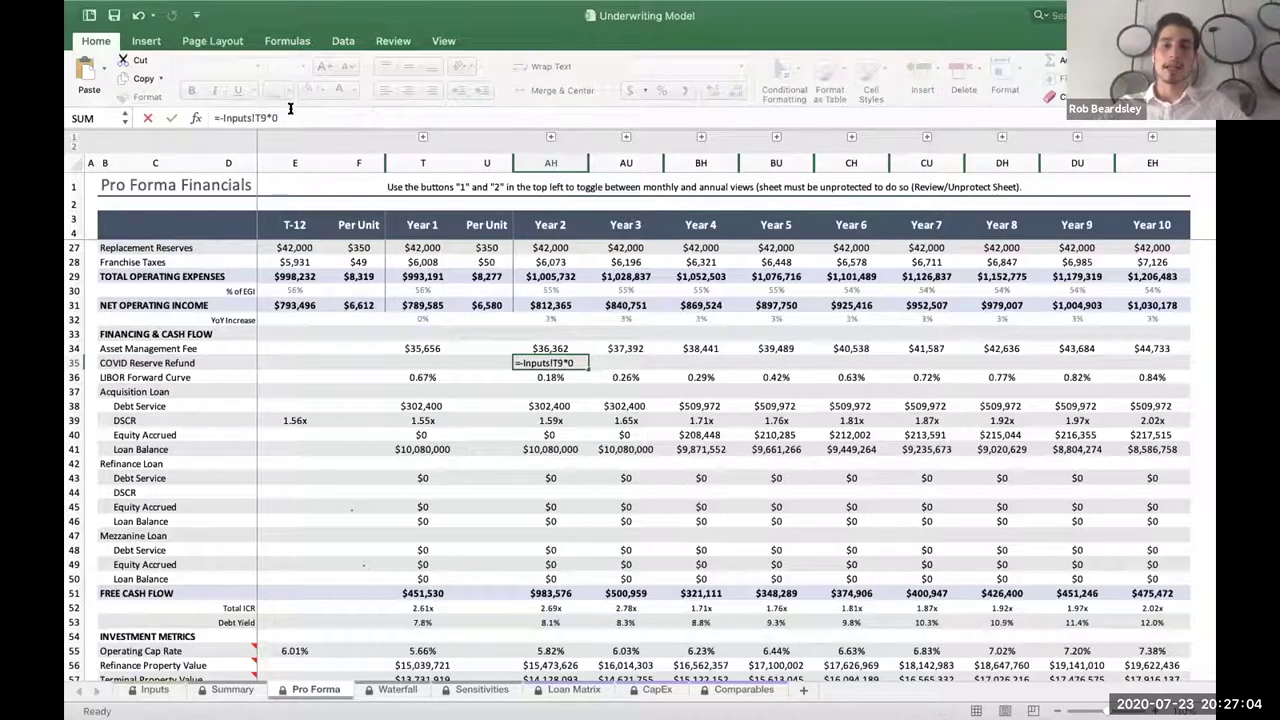
pyautogui.press('Return')
pyautogui.press('Up')
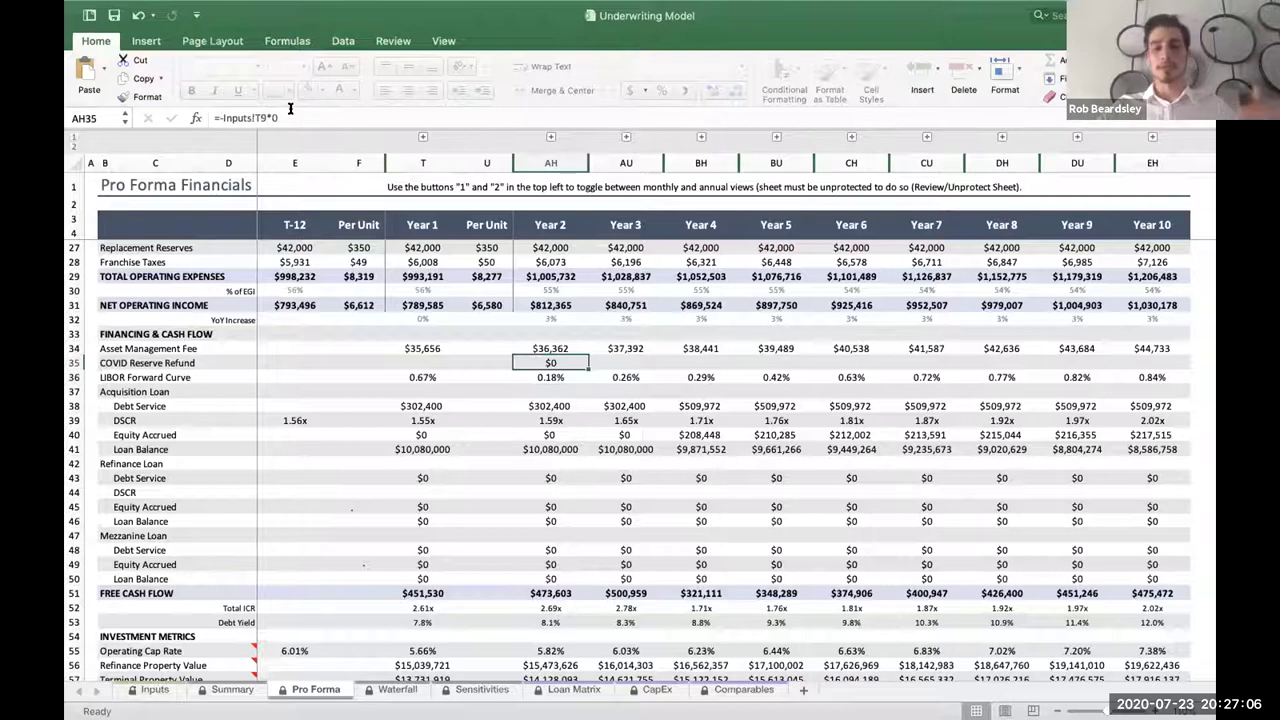
# - Examine the Year 1 to Year 5 return percentages in the Returns Summary on the Summary sheet
pyautogui.hotkey('ctrl', 'pageup')
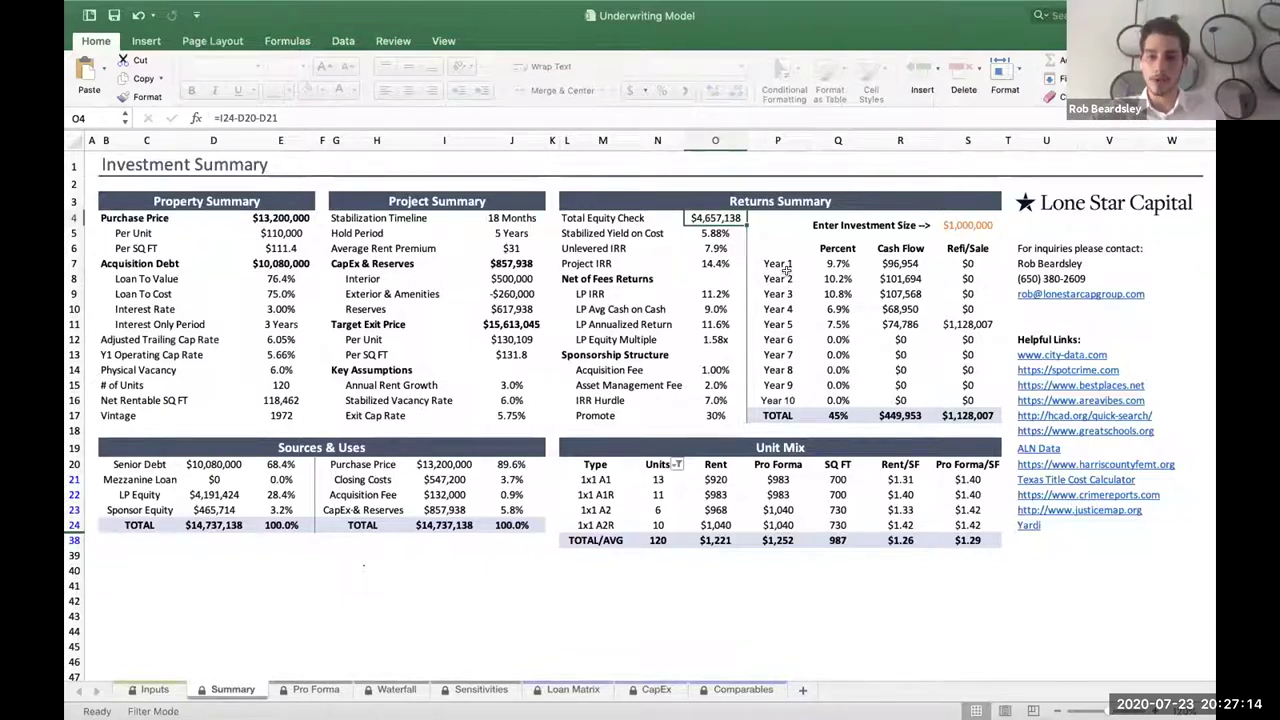
pyautogui.moveTo(837, 263); pyautogui.dragTo(824, 320)
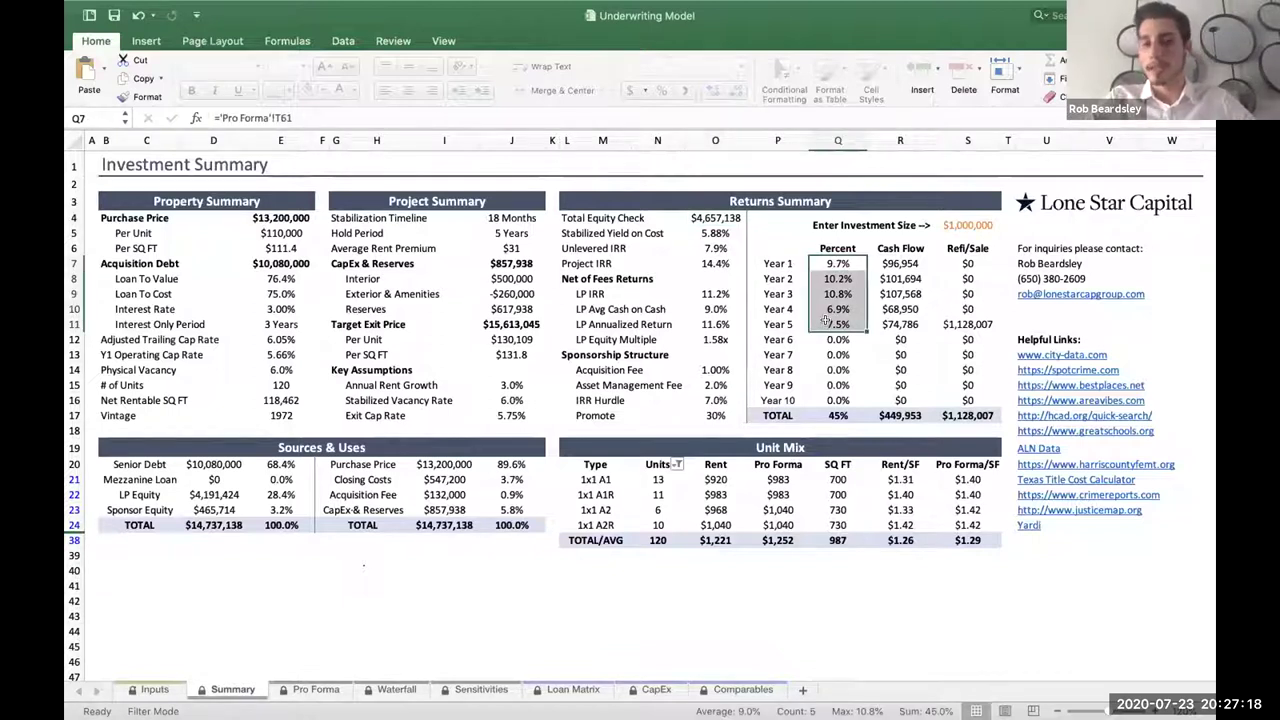
pyautogui.click(716, 272)
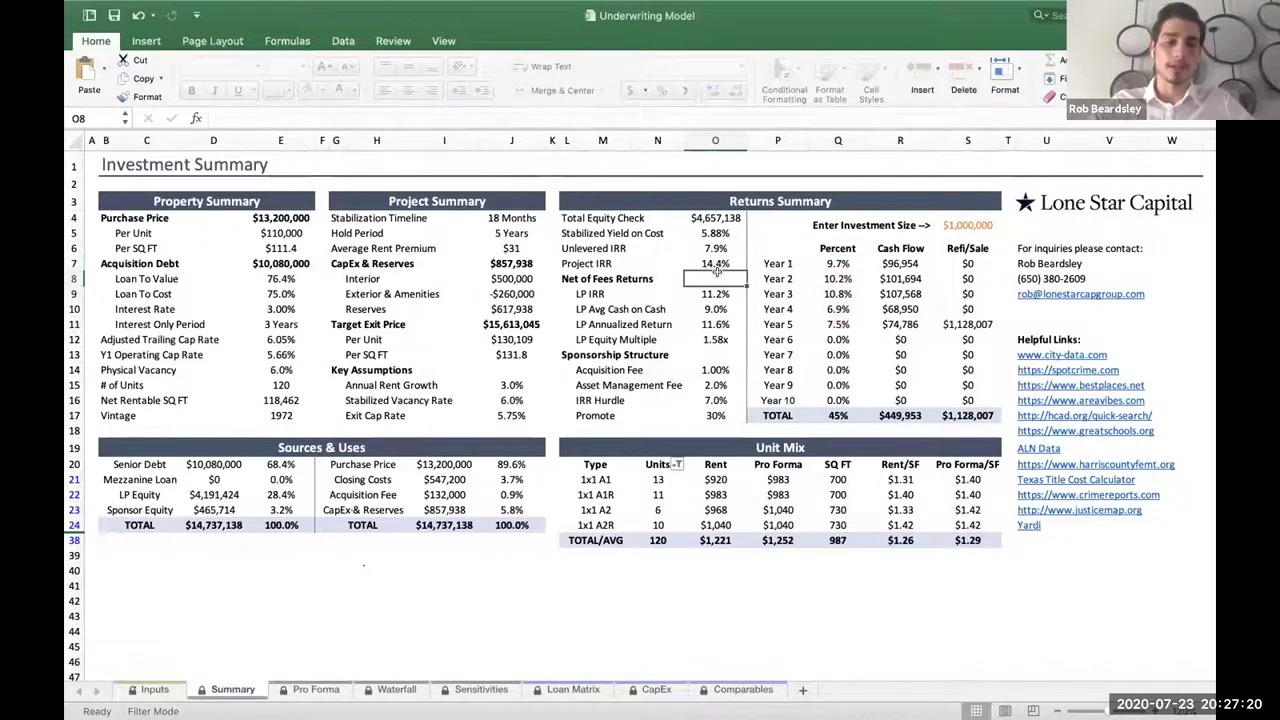
# - Return to the Inputs sheet and examine the Interest Reserve under Acquisition Assumptions
pyautogui.hotkey('ctrl', 'pageup')
pyautogui.scroll(4, 975, 298)
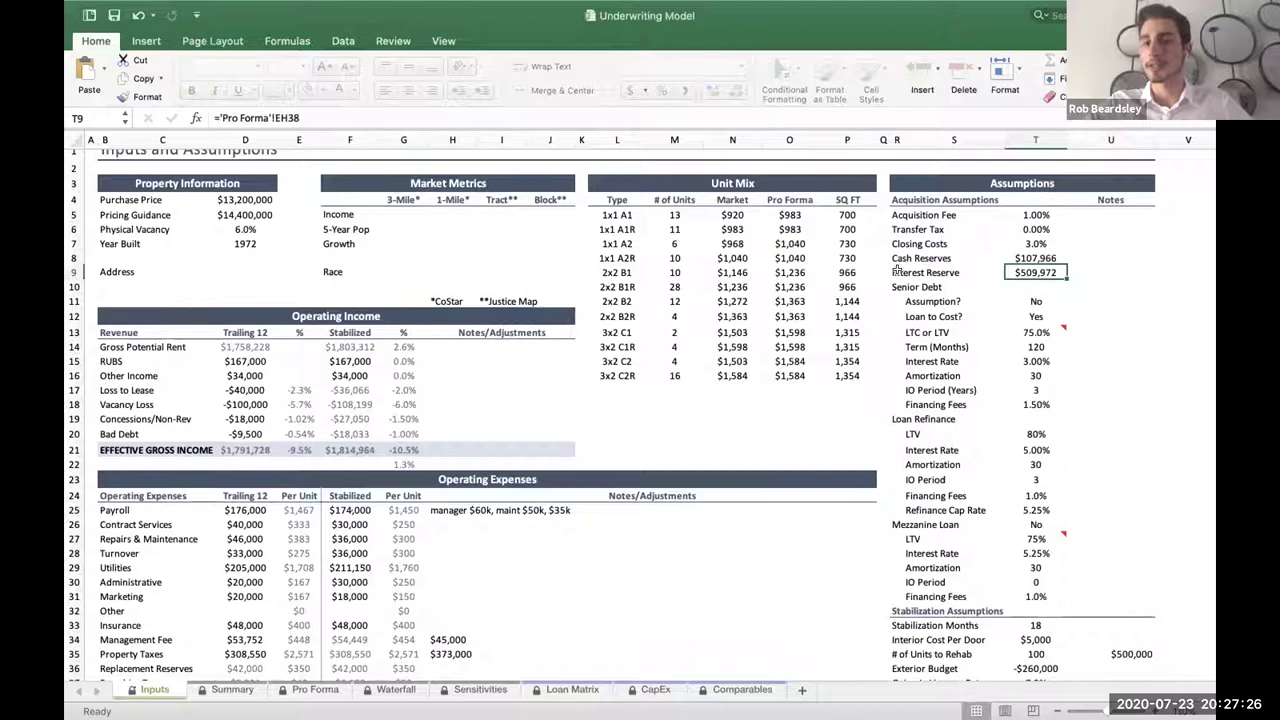
pyautogui.moveTo(895, 271); pyautogui.dragTo(1048, 278)
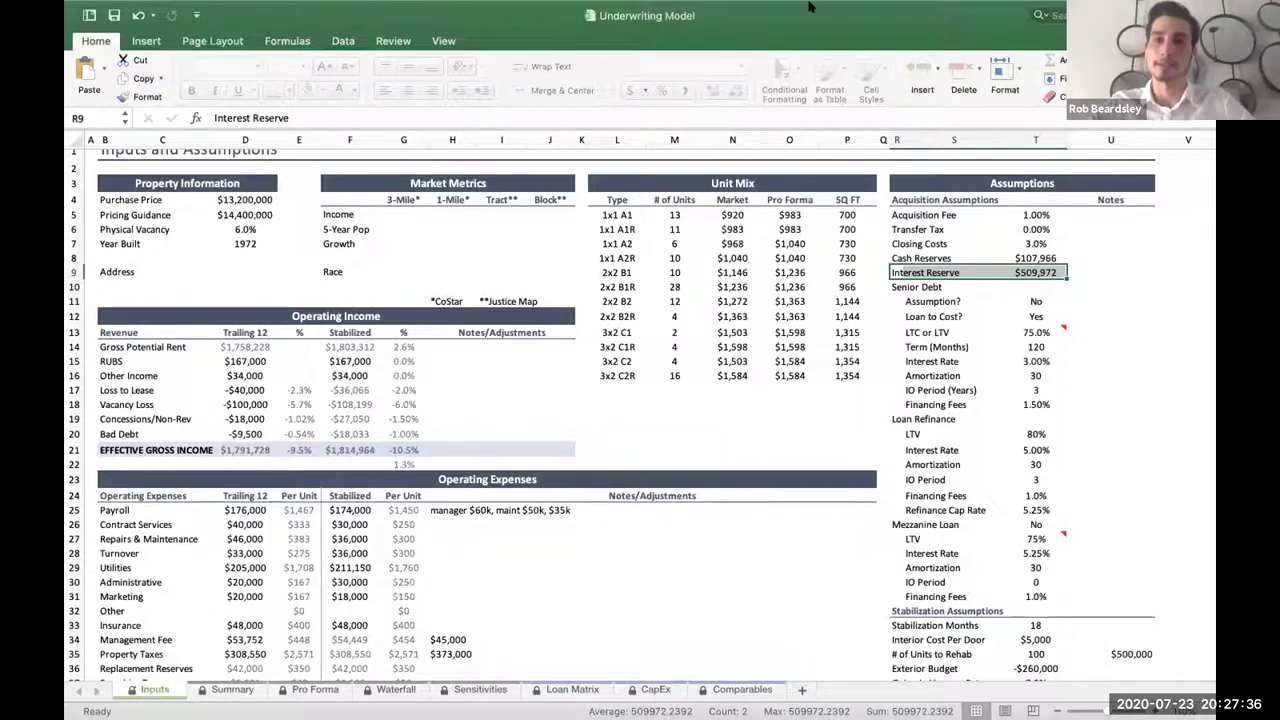
pyautogui.moveTo(855, 20)
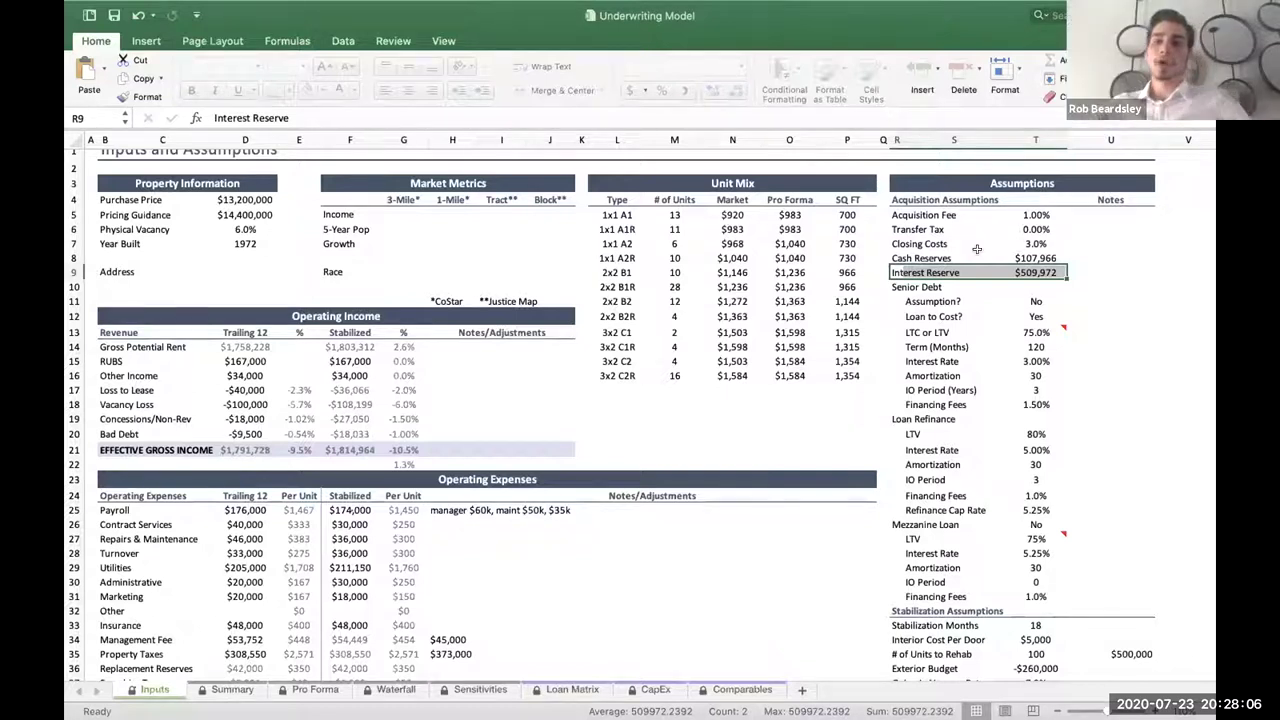
pyautogui.click(1038, 286)
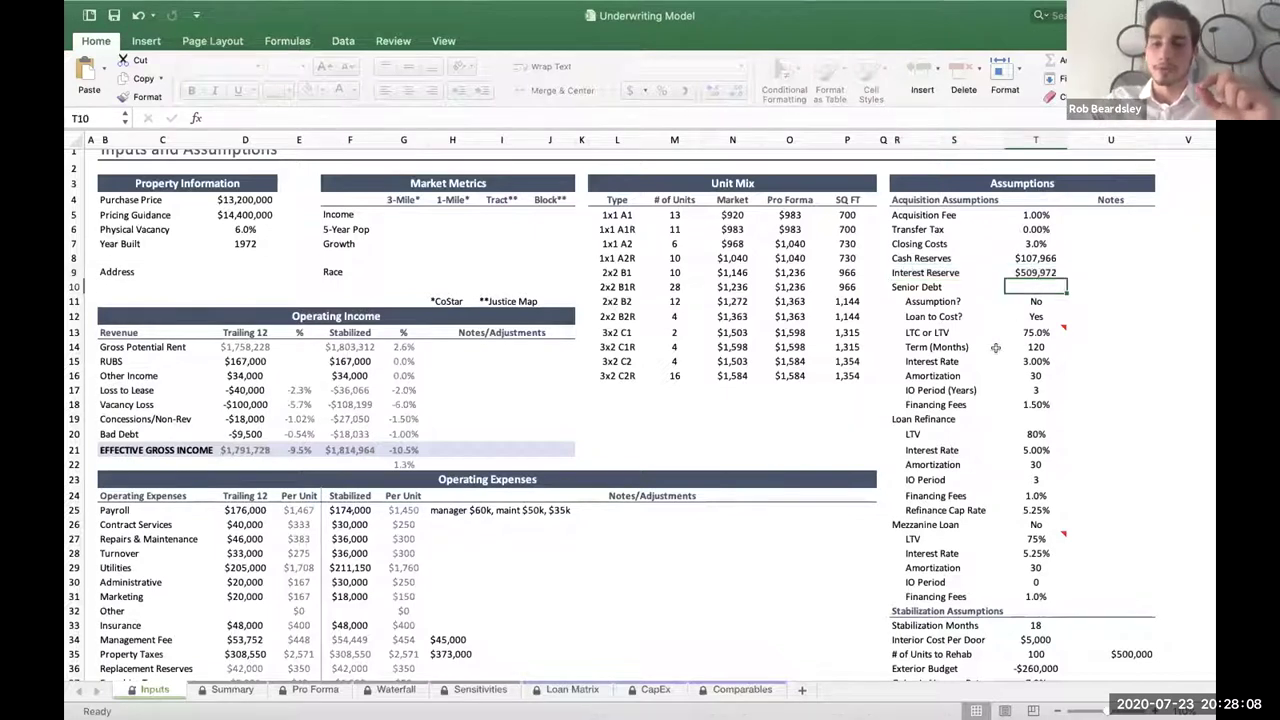
# - Inspect the Exterior Budget formula under Stabilization Assumptions, leaving it as it is
pyautogui.scroll(-2, 995, 347)
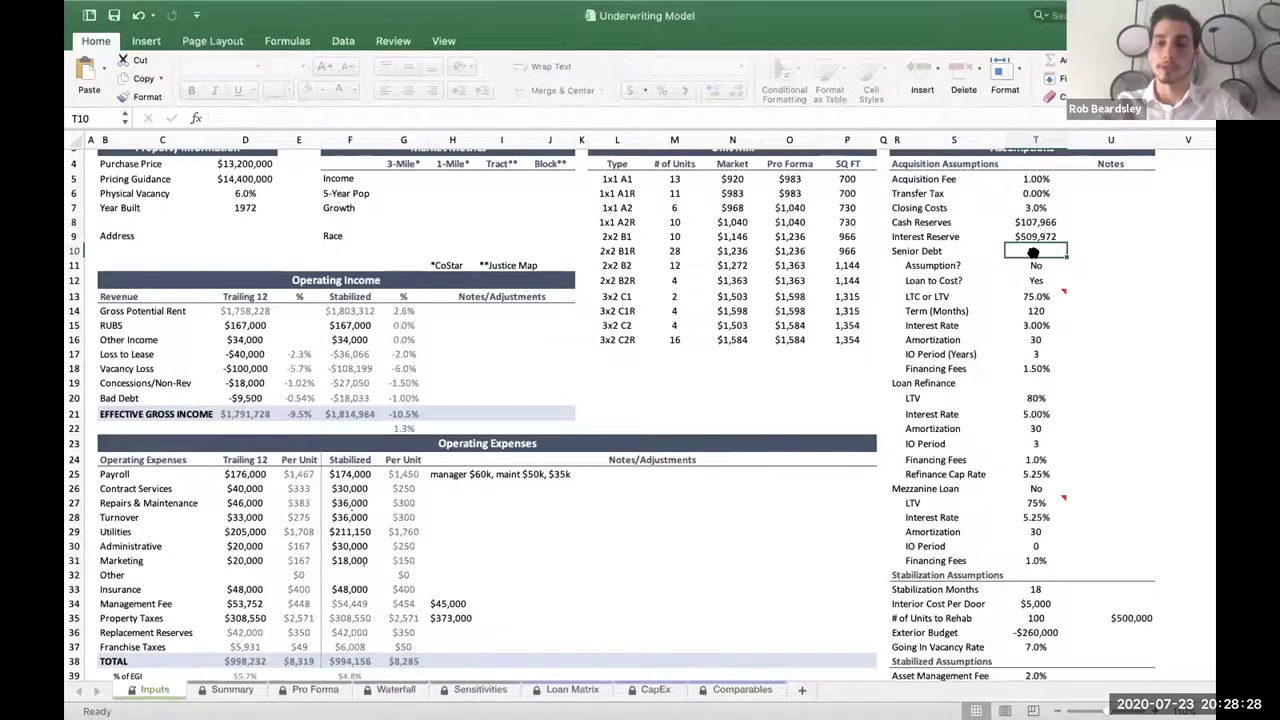
pyautogui.scroll(-3, 1035, 440)
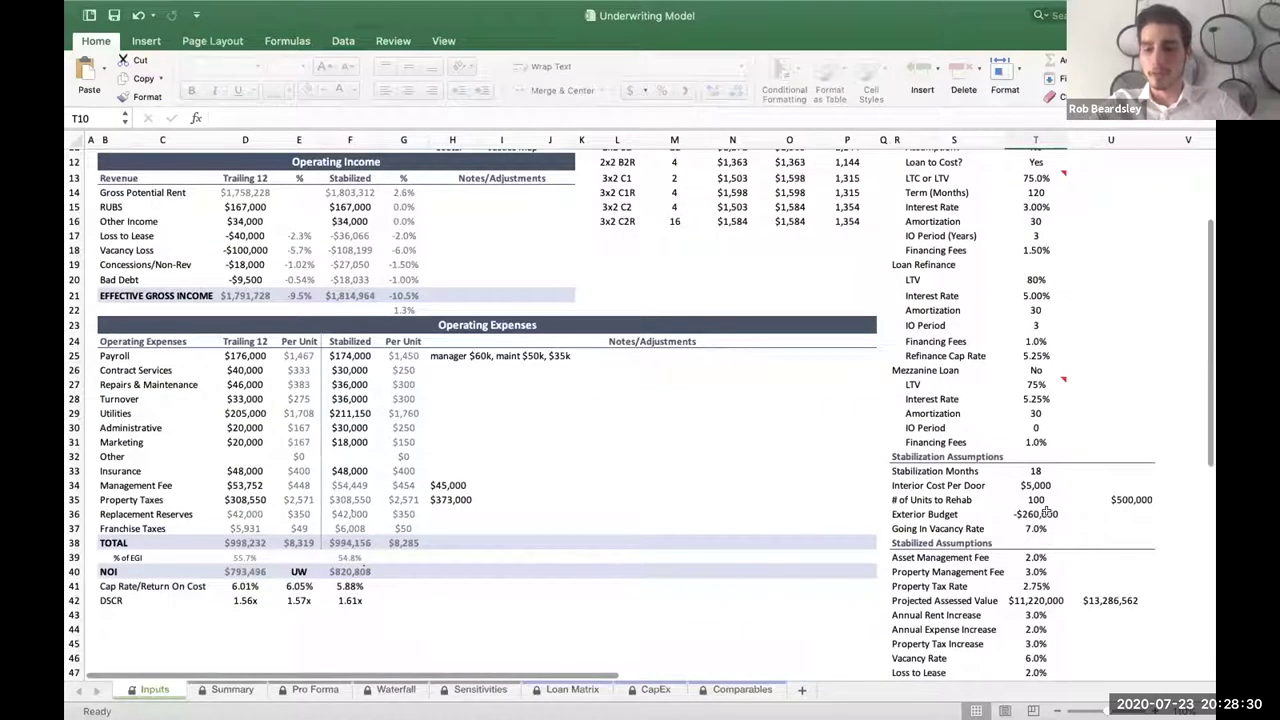
pyautogui.click(1045, 511)
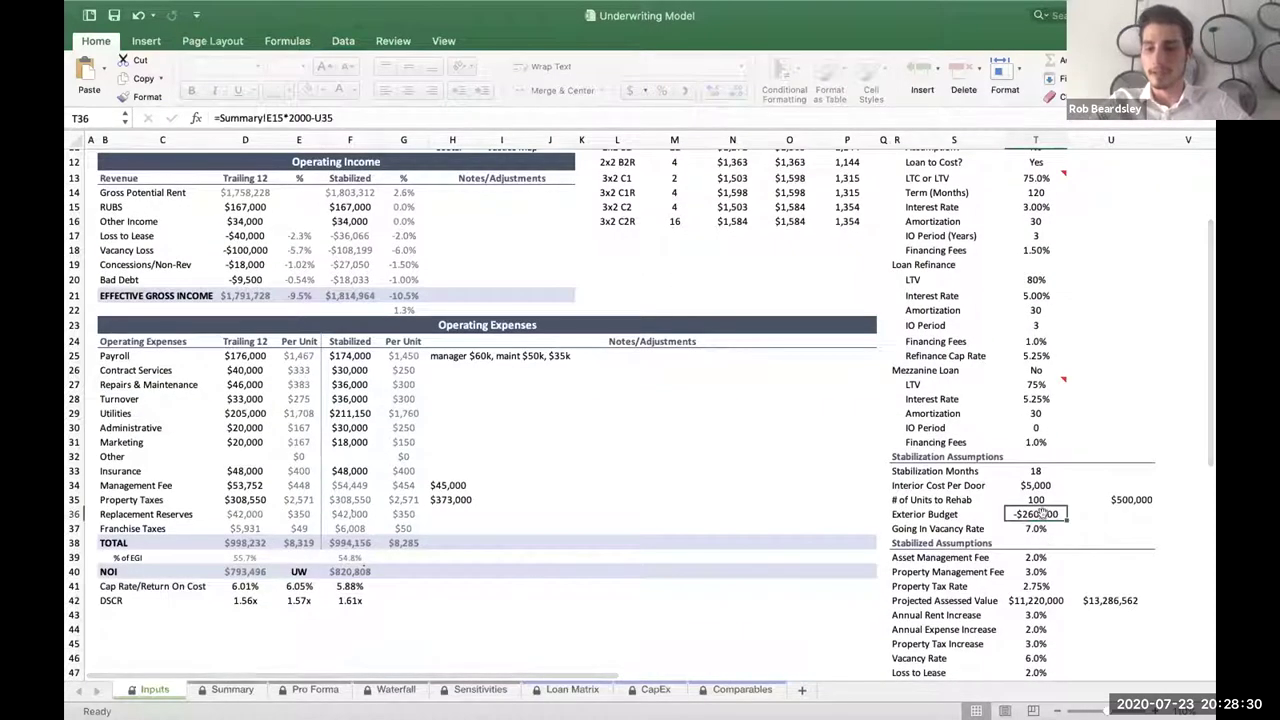
pyautogui.click(336, 117)
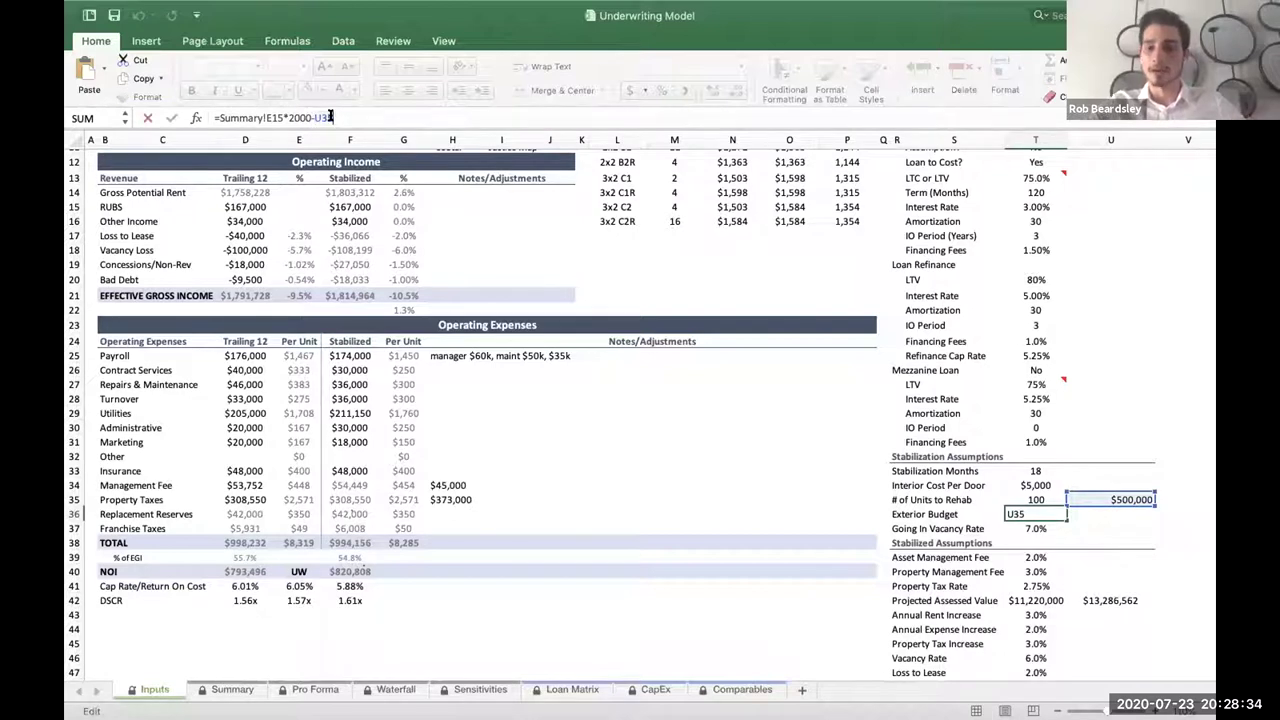
pyautogui.press('Tab')
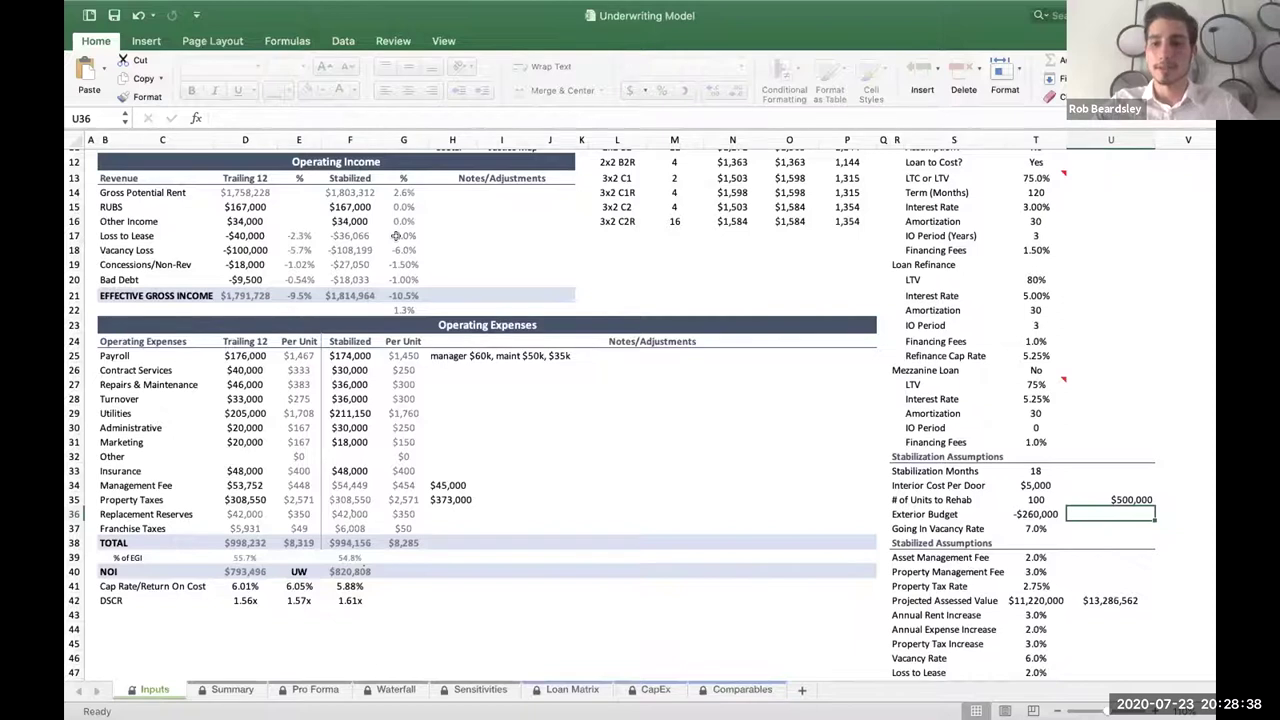
pyautogui.scroll(3, 445, 301)
pyautogui.moveTo(895, 8)
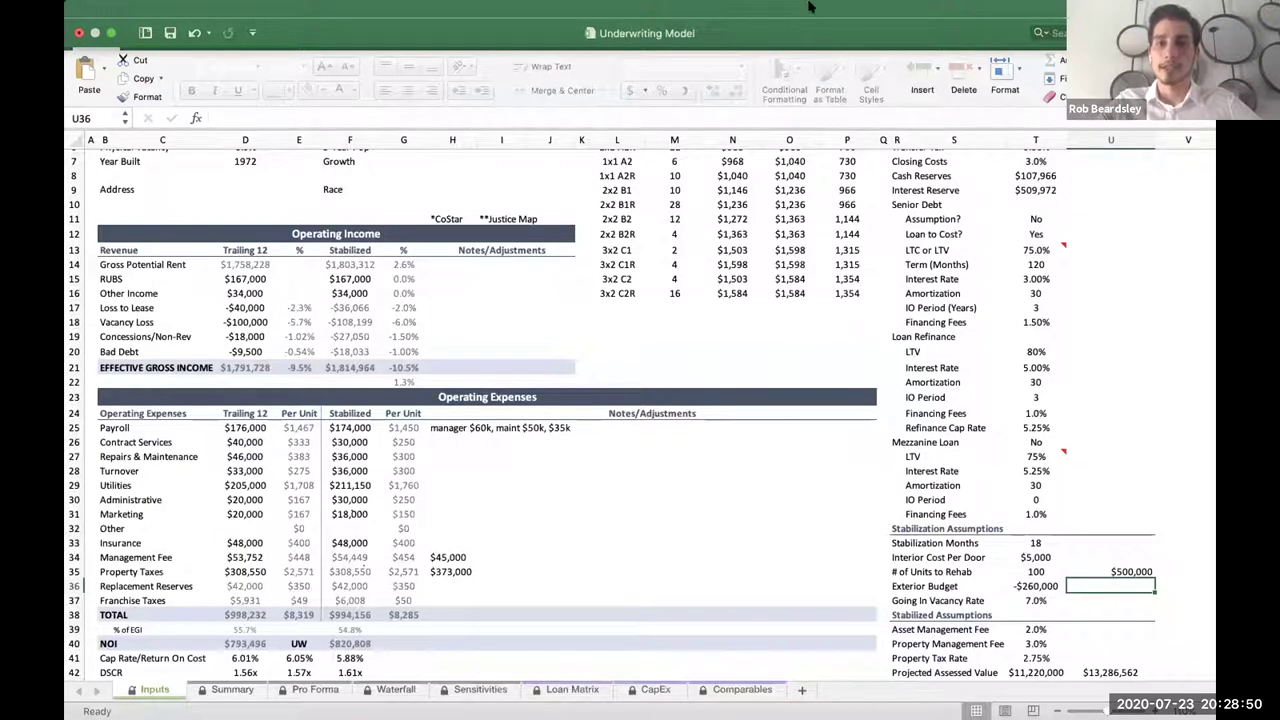
# - Review the assumptions column, comparing the Stabilization Months with the Interest Reserve
pyautogui.click(687, 452)
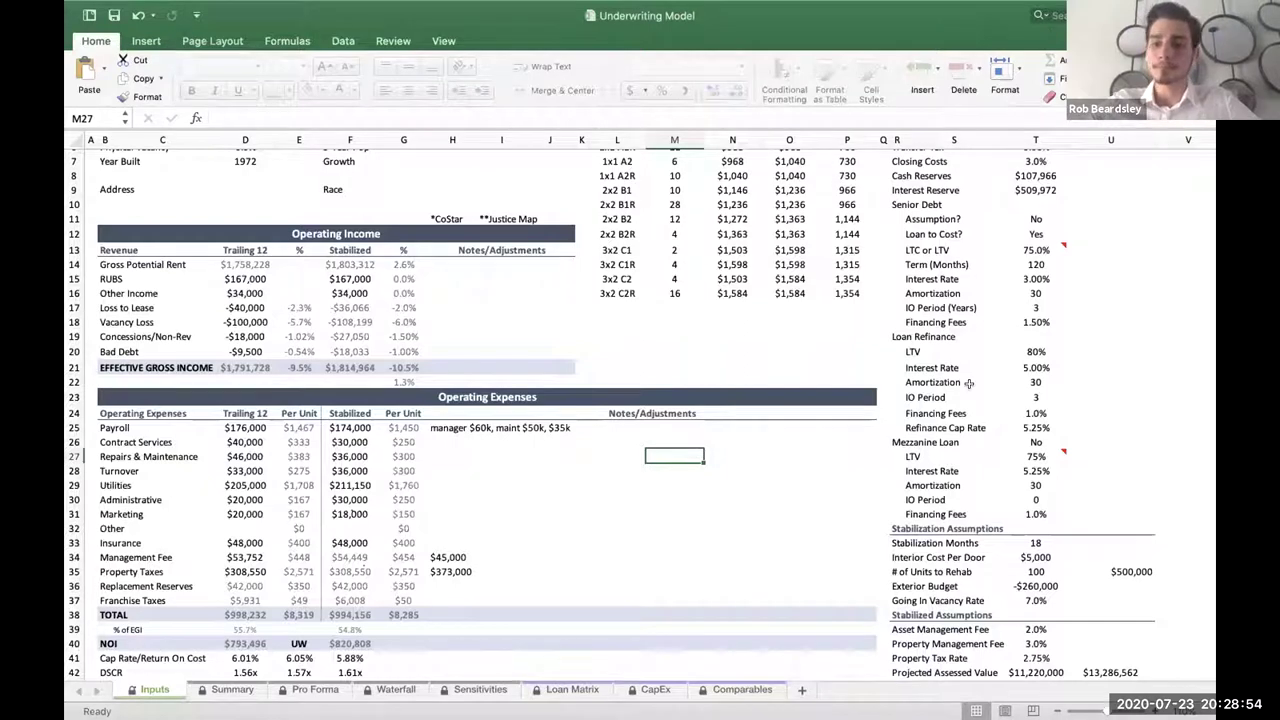
pyautogui.scroll(-3, 880, 518)
pyautogui.scroll(-8, 880, 518)
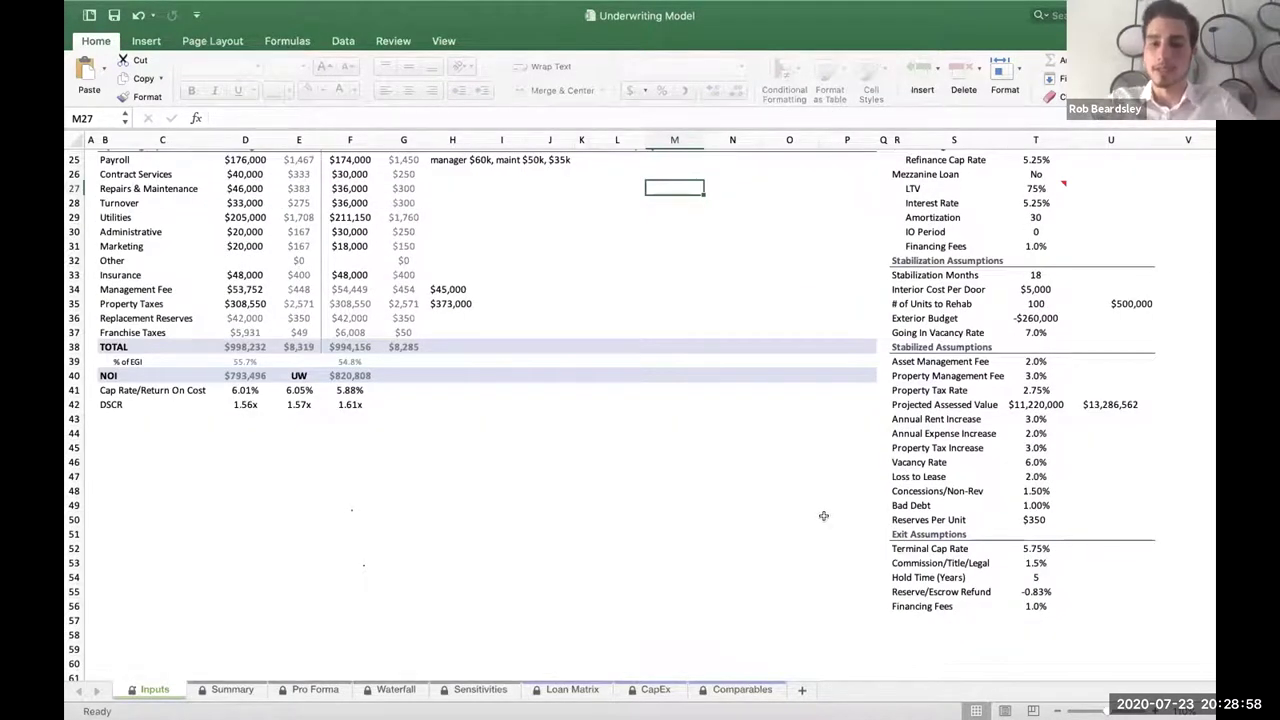
pyautogui.scroll(1, 826, 520)
pyautogui.scroll(2, 826, 520)
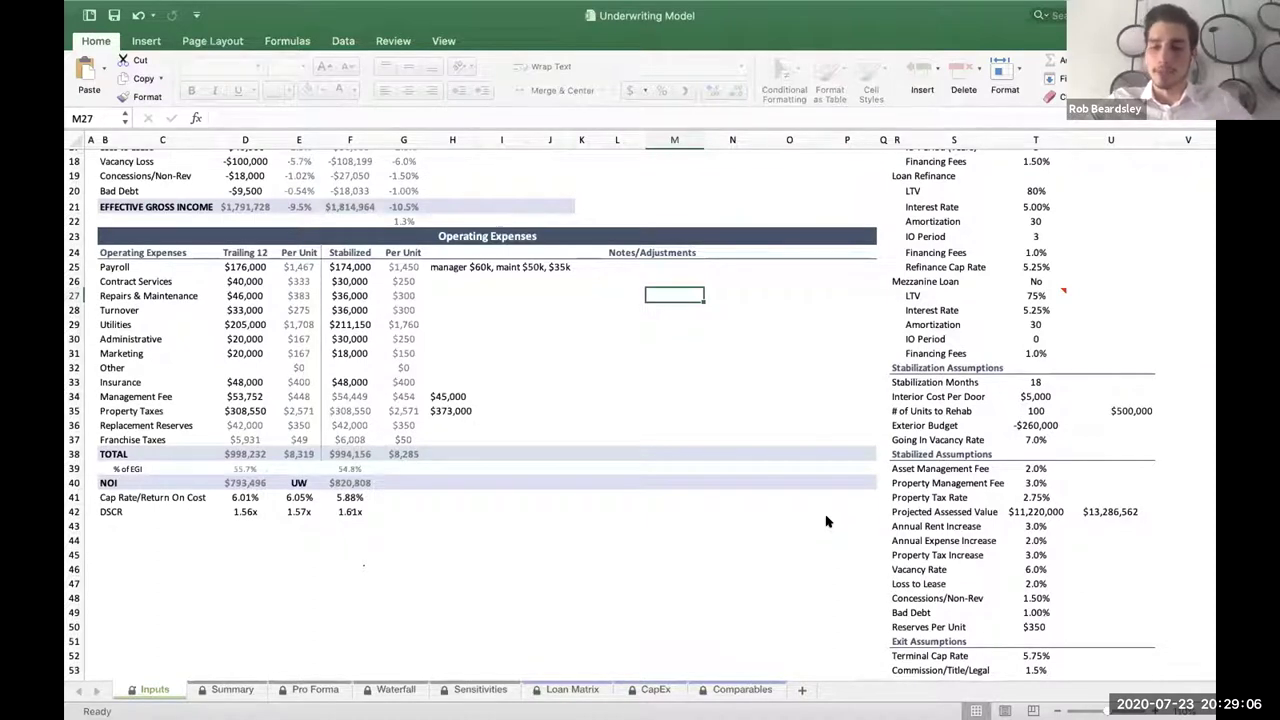
pyautogui.moveTo(896, 384); pyautogui.dragTo(1036, 377)
pyautogui.scroll(5, 1036, 320)
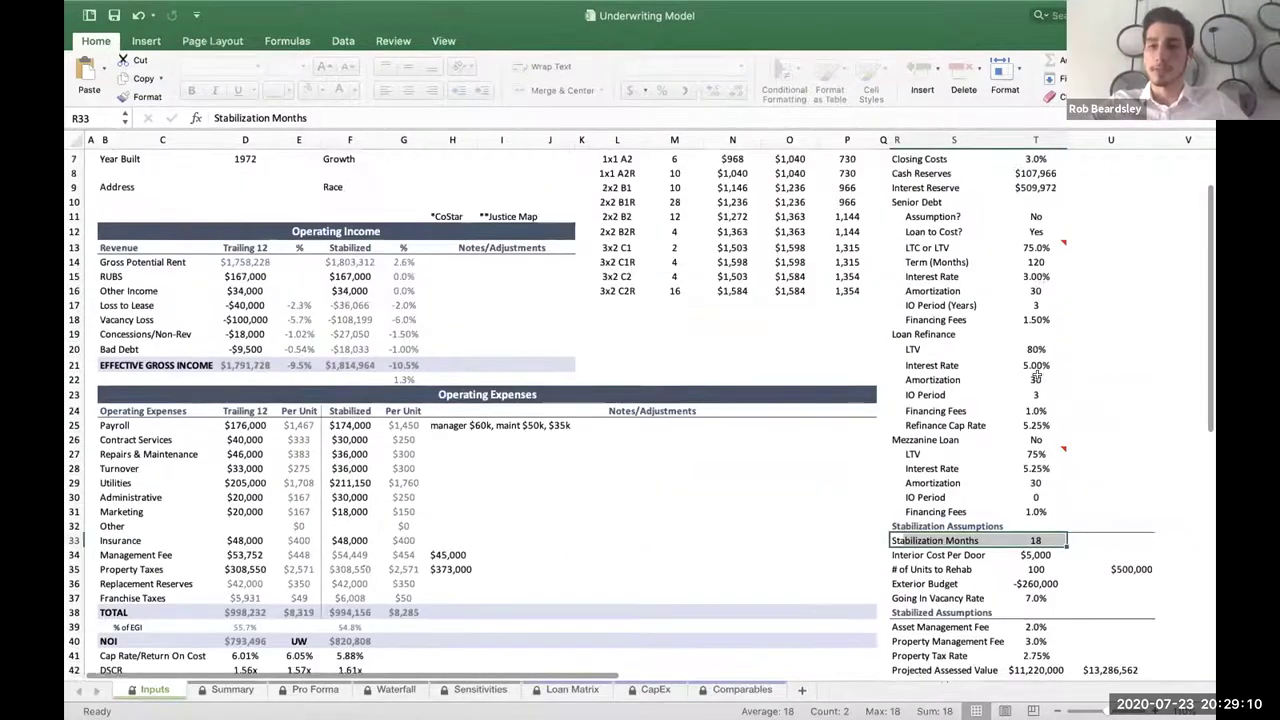
pyautogui.moveTo(1036, 255); pyautogui.dragTo(898, 256)
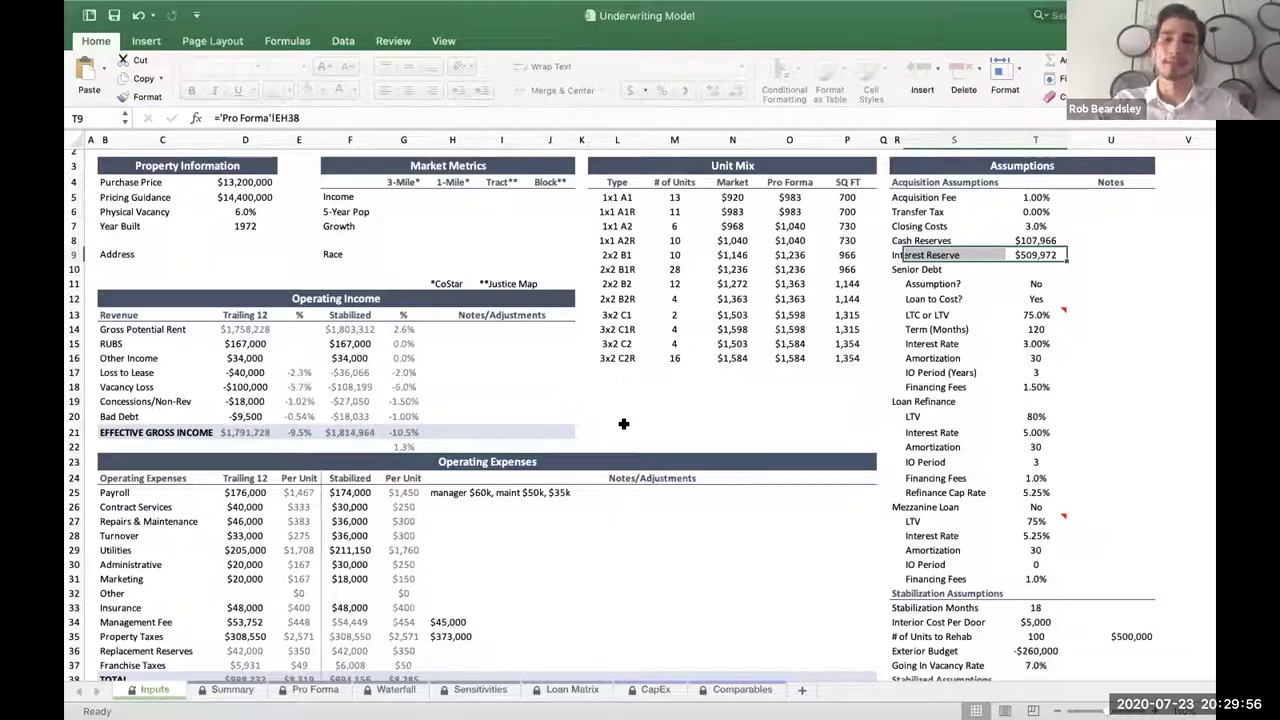
# - Look over the assumptions column from Acquisition Assumptions down to Exit Assumptions
pyautogui.scroll(2, 623, 424)
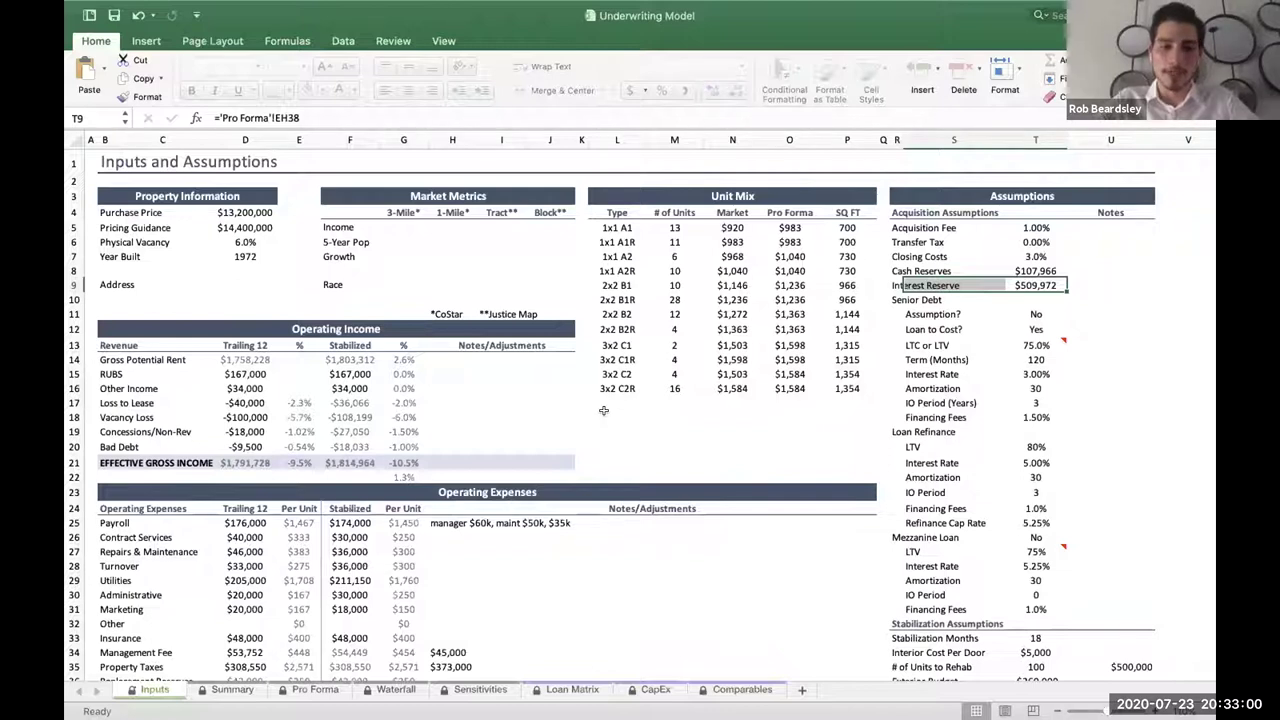
pyautogui.moveTo(918, 7)
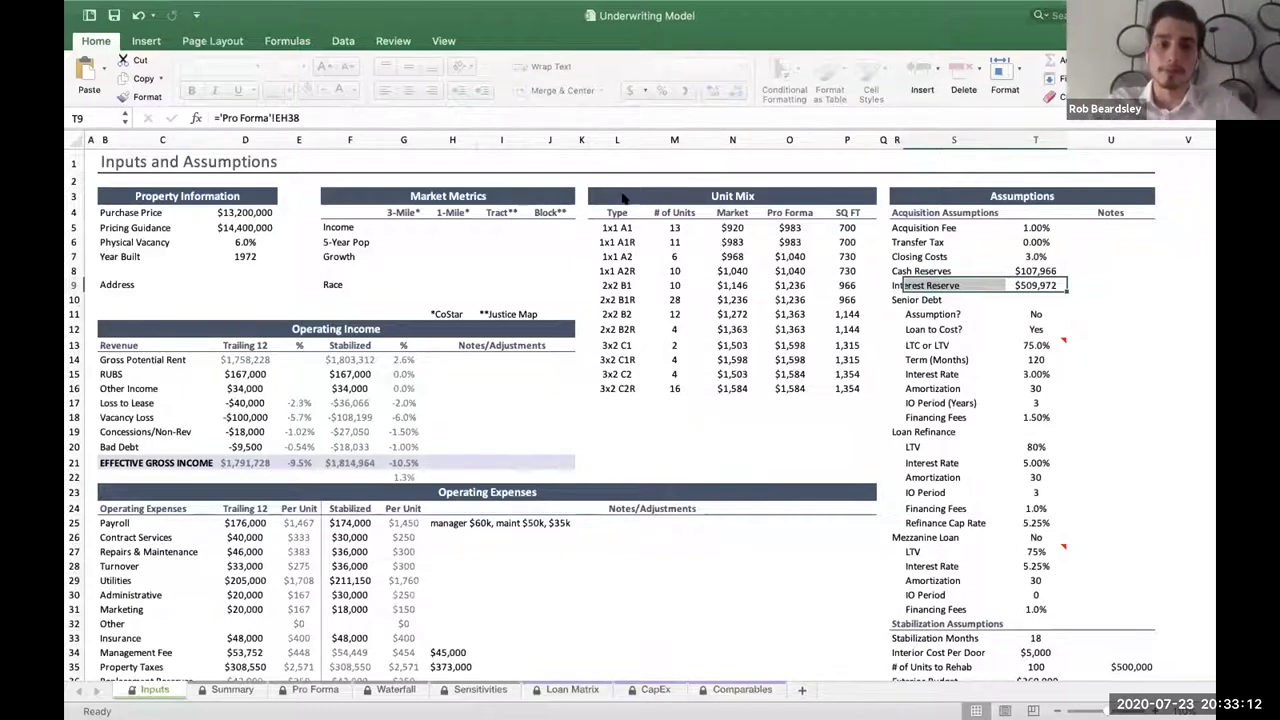
pyautogui.click(1040, 431)
pyautogui.scroll(-7, 1072, 449)
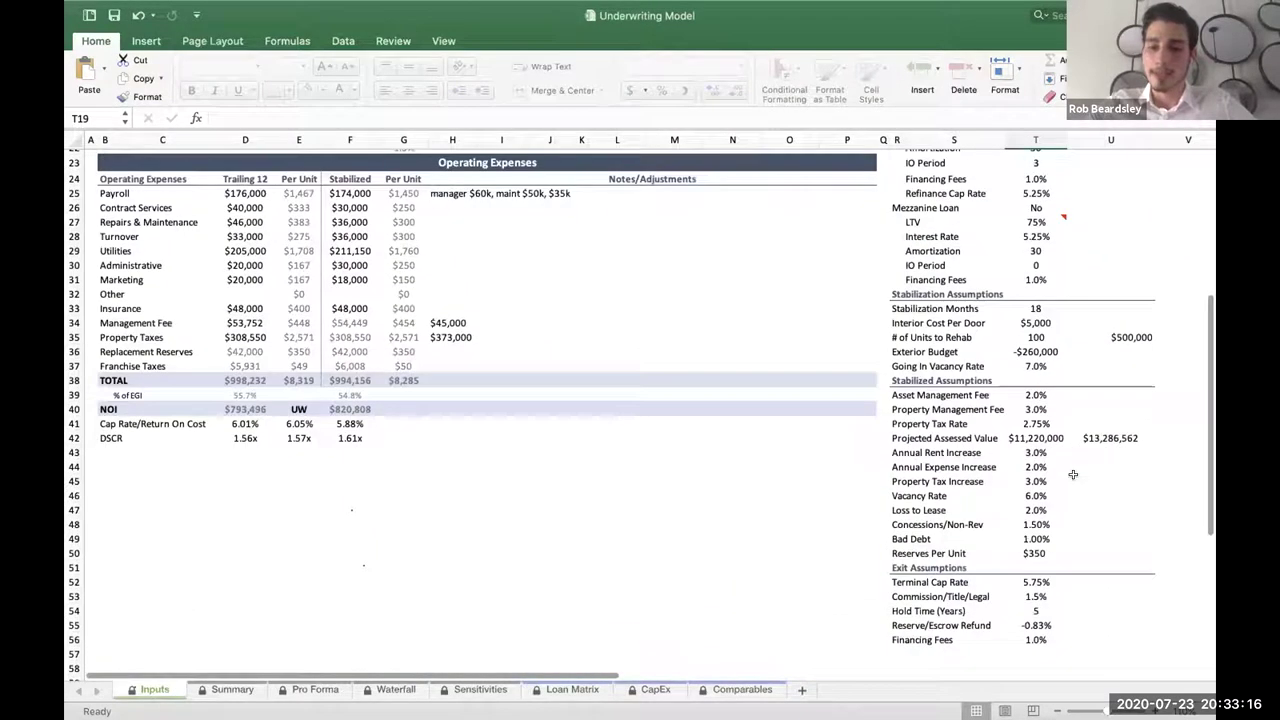
pyautogui.scroll(-1, 1065, 552)
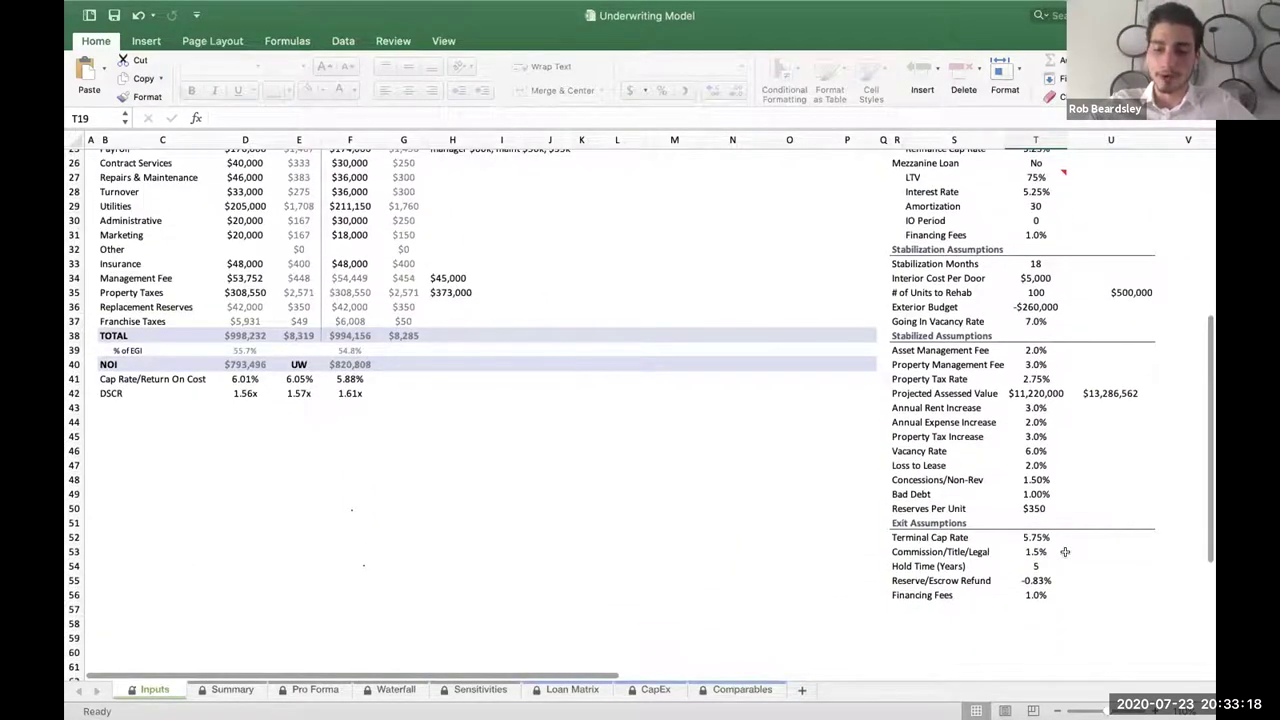
pyautogui.scroll(-1, 1065, 552)
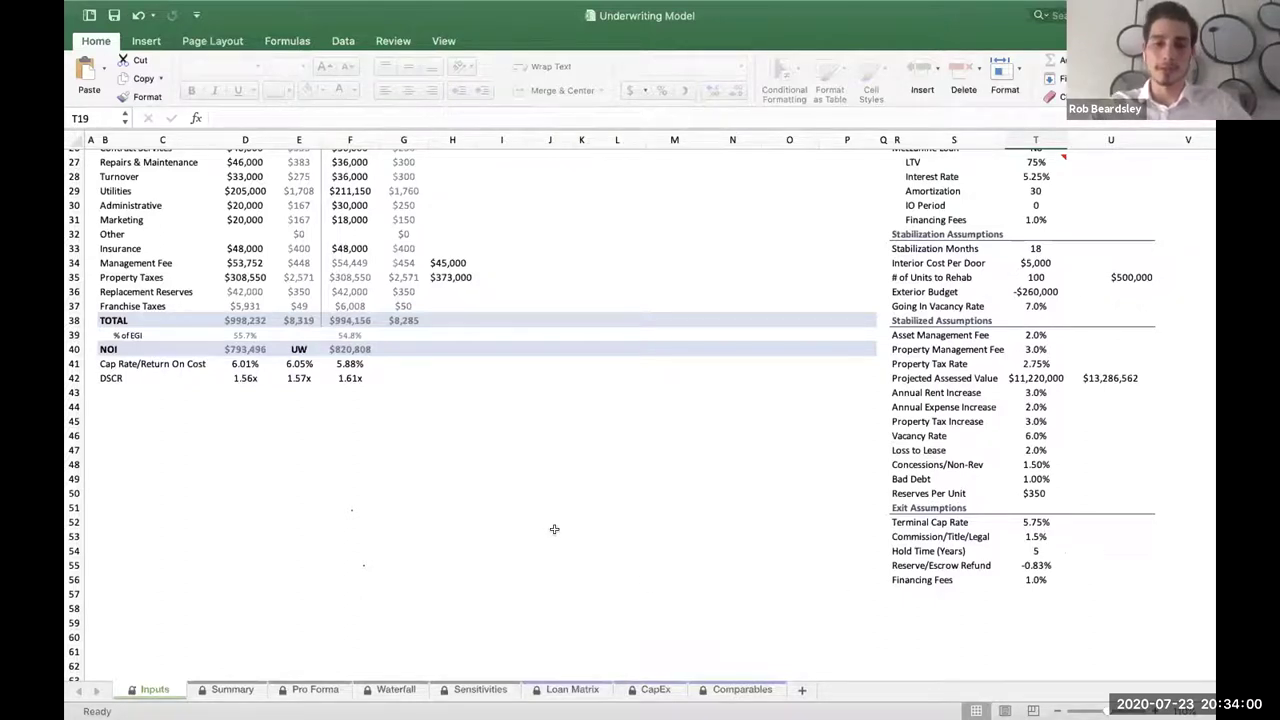
# - Examine the UW cap rate formula and the trailing income and stabilized expense figures that feed it
pyautogui.scroll(4, 554, 526)
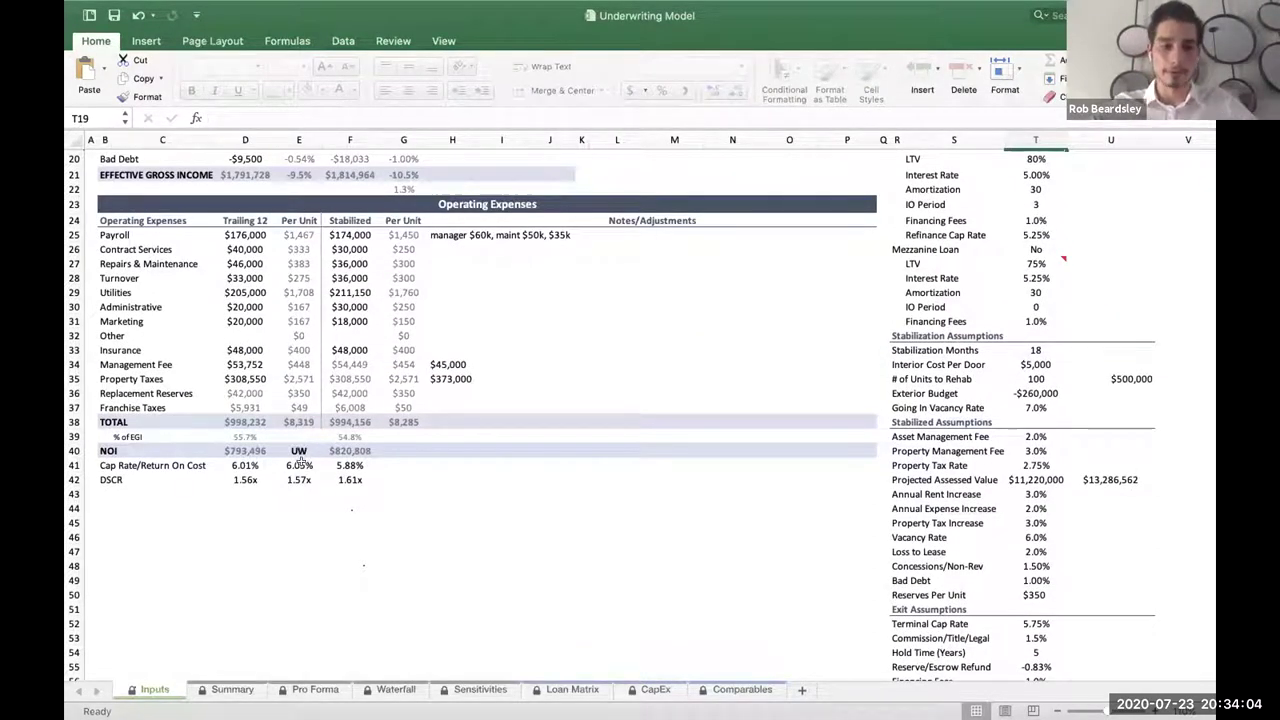
pyautogui.moveTo(299, 450); pyautogui.dragTo(301, 477)
pyautogui.scroll(1, 301, 476)
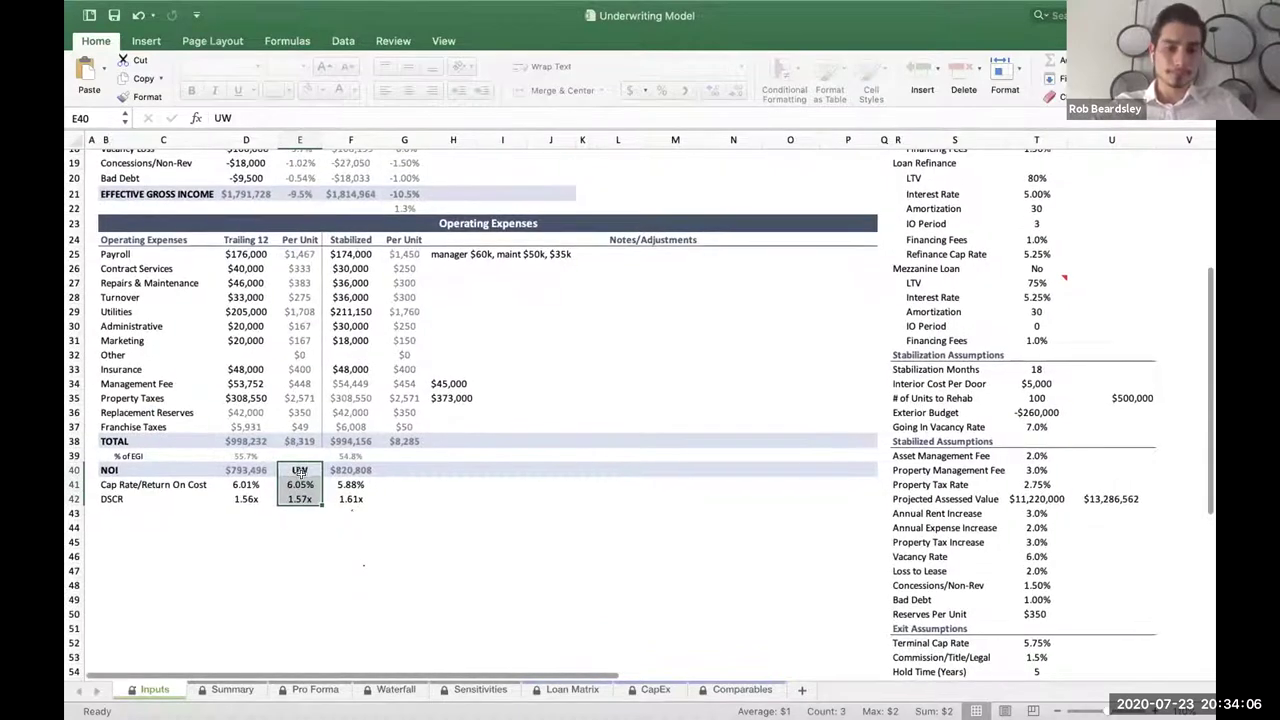
pyautogui.click(295, 484)
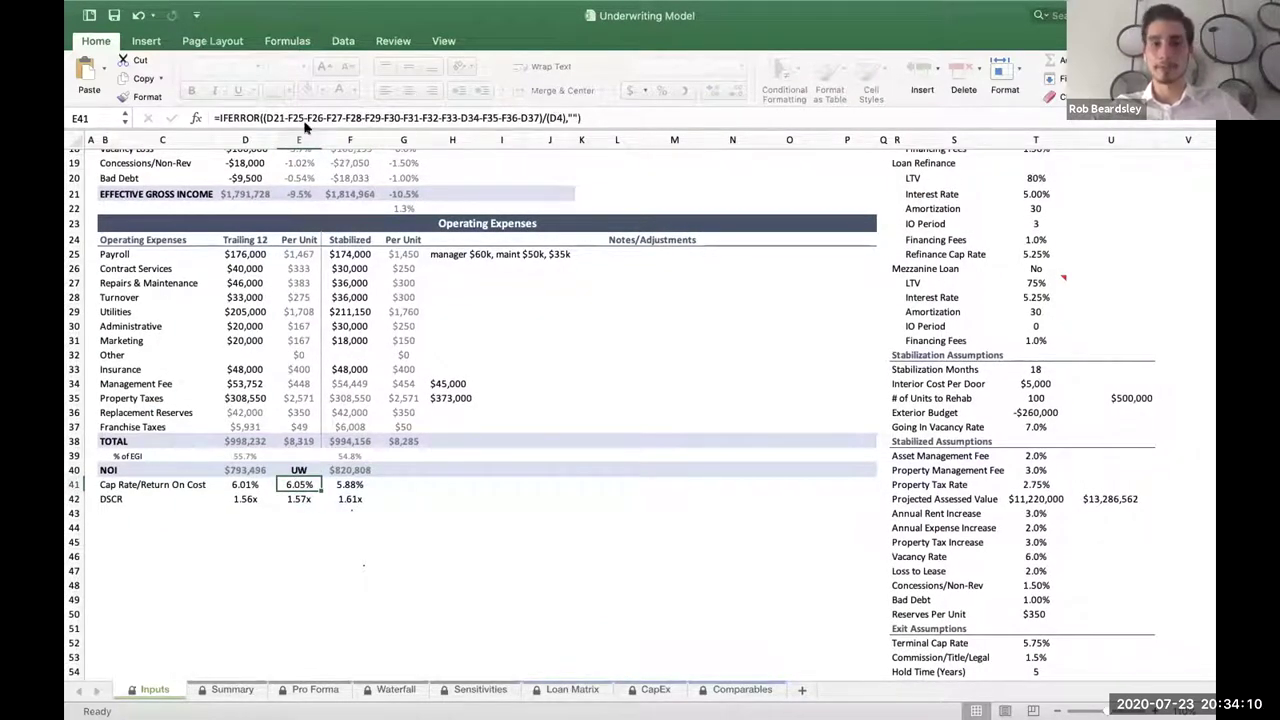
pyautogui.scroll(1, 316, 399)
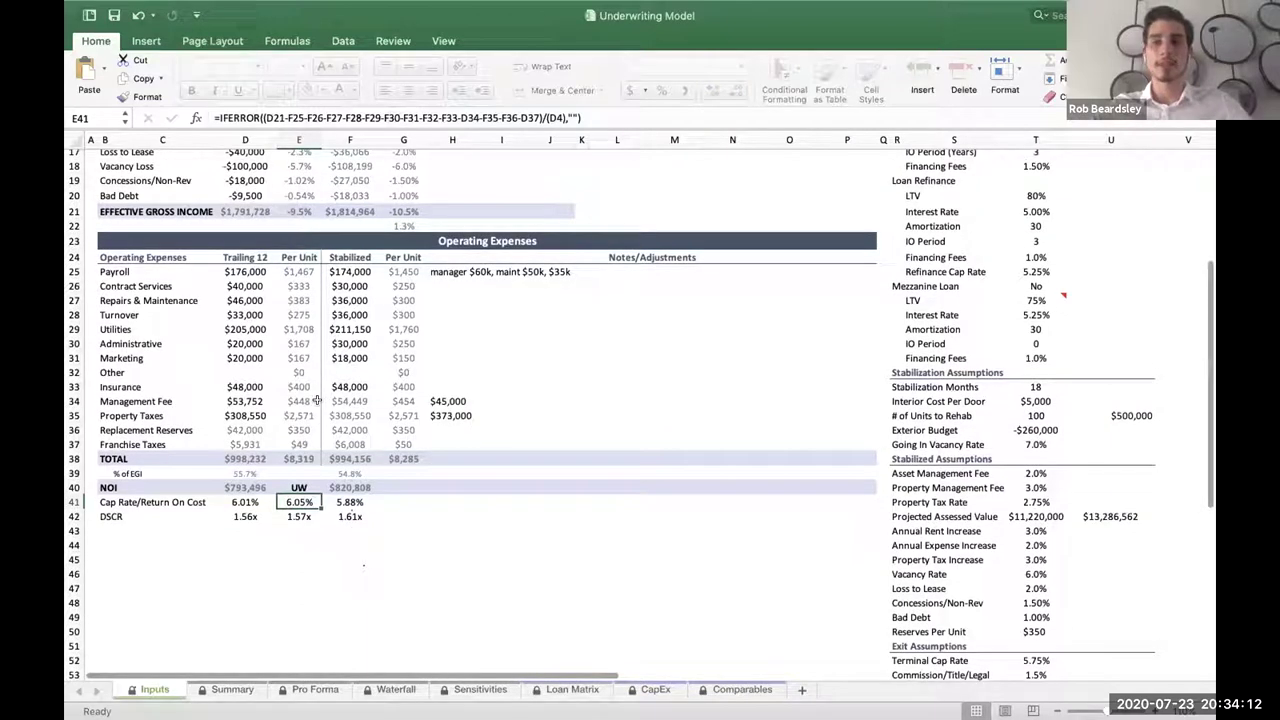
pyautogui.scroll(5, 312, 392)
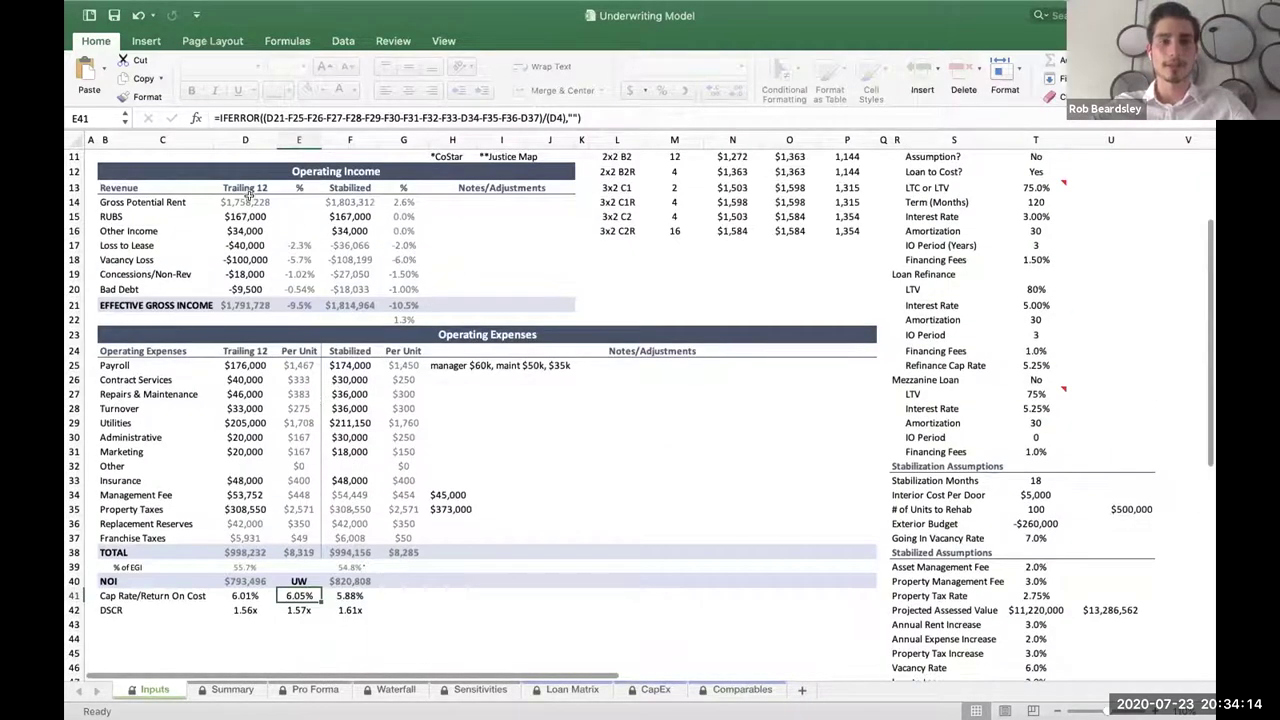
pyautogui.moveTo(245, 190); pyautogui.dragTo(244, 296)
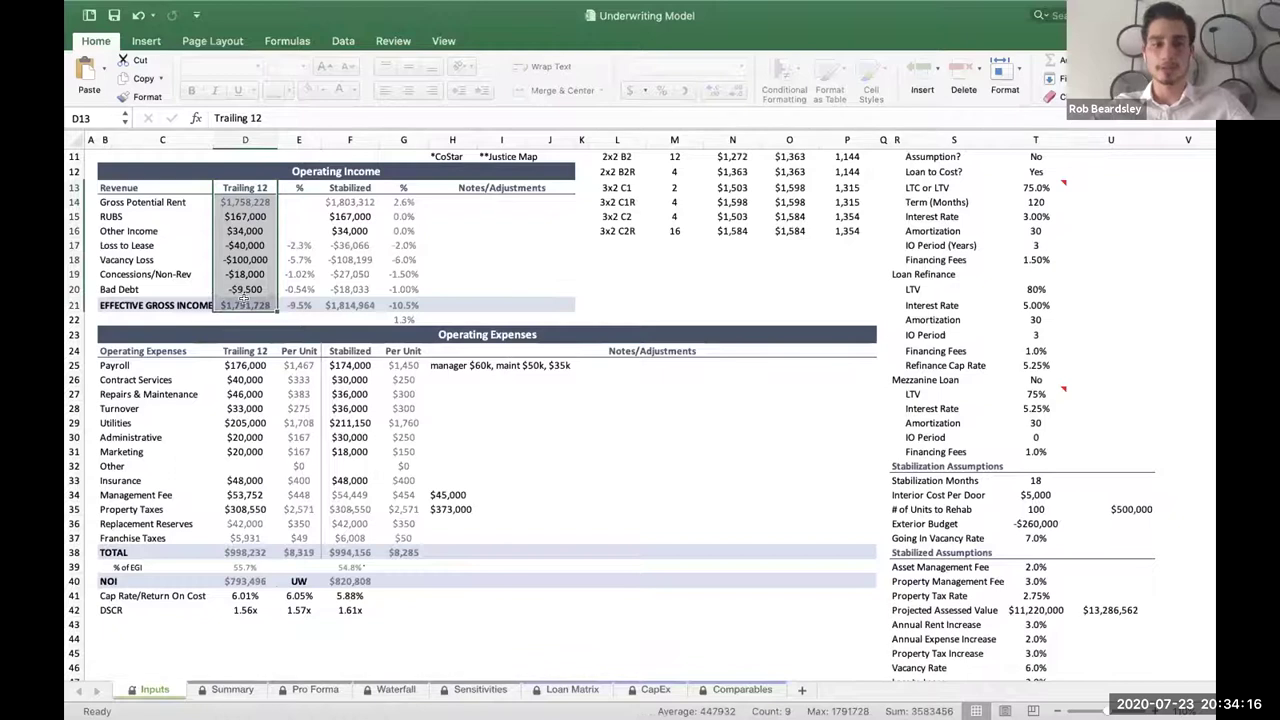
pyautogui.moveTo(338, 364); pyautogui.dragTo(345, 476)
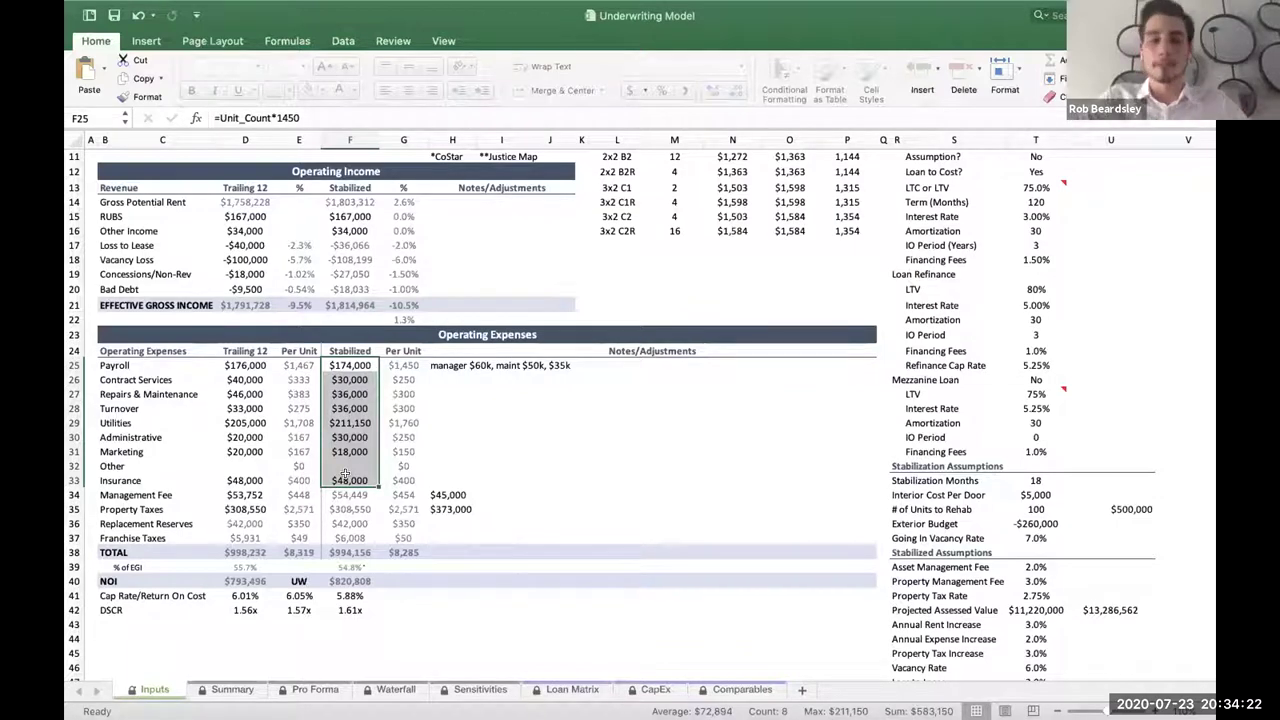
# - Set the Trailing 12 Payroll expense to $50,000 and compare the trailing cap rate with the UW cap rate
pyautogui.click(242, 365)
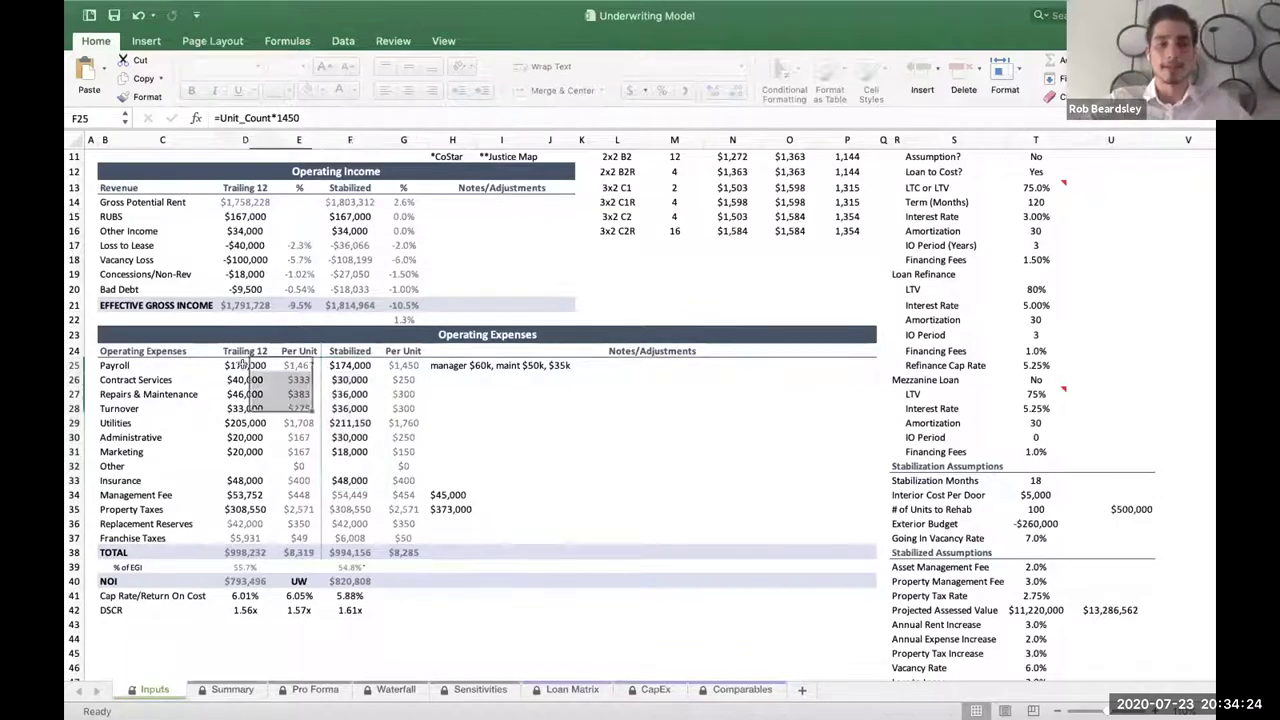
pyautogui.write('50000')
pyautogui.press('Return')
pyautogui.click(246, 368)
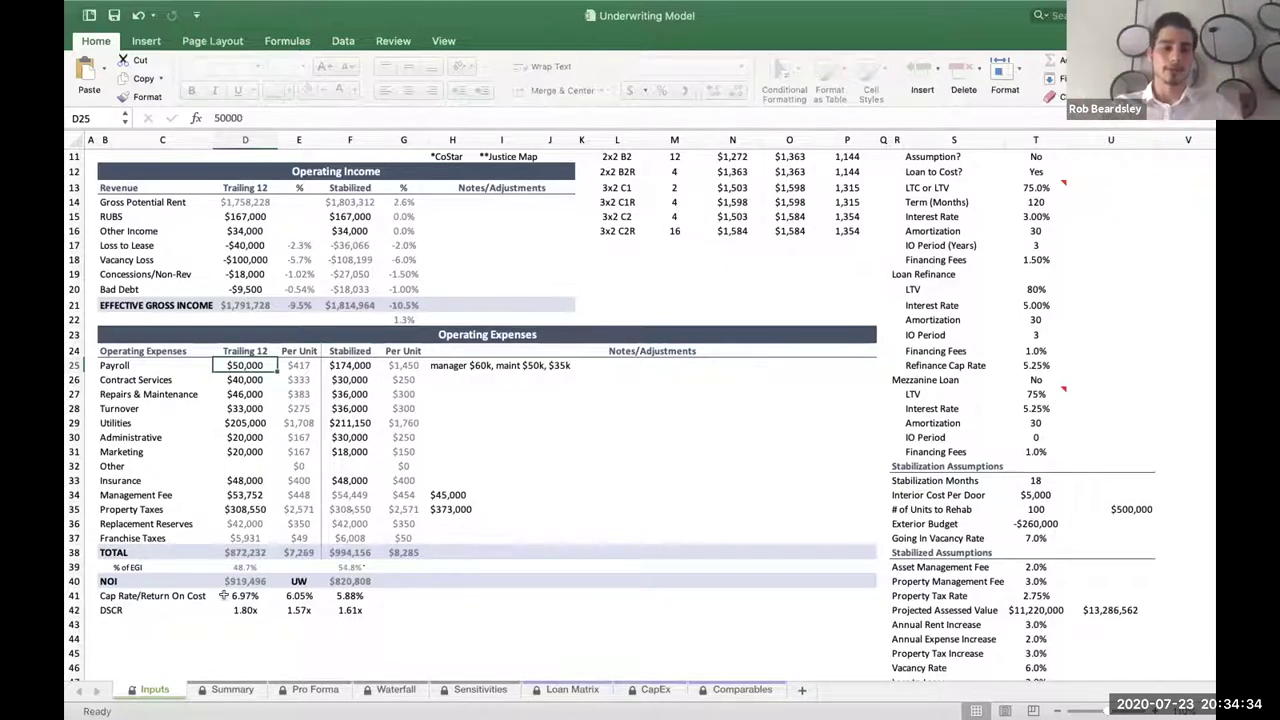
pyautogui.click(244, 596)
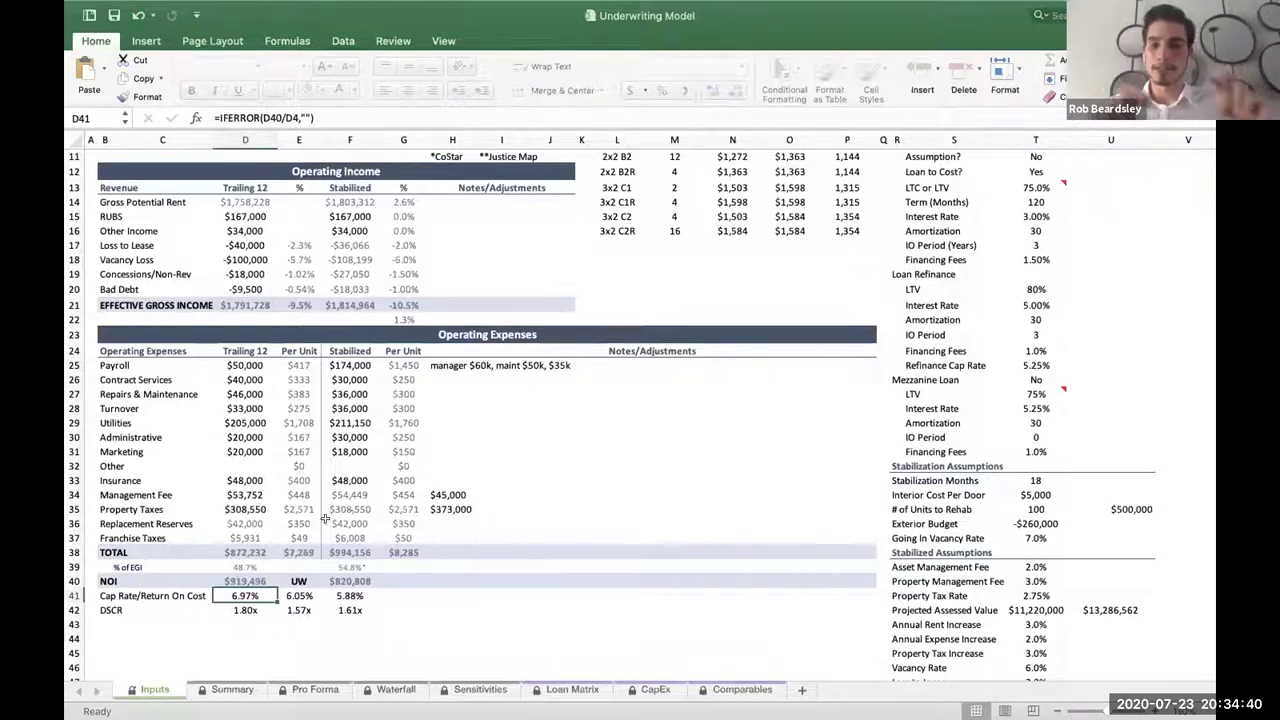
pyautogui.moveTo(352, 365); pyautogui.dragTo(362, 466)
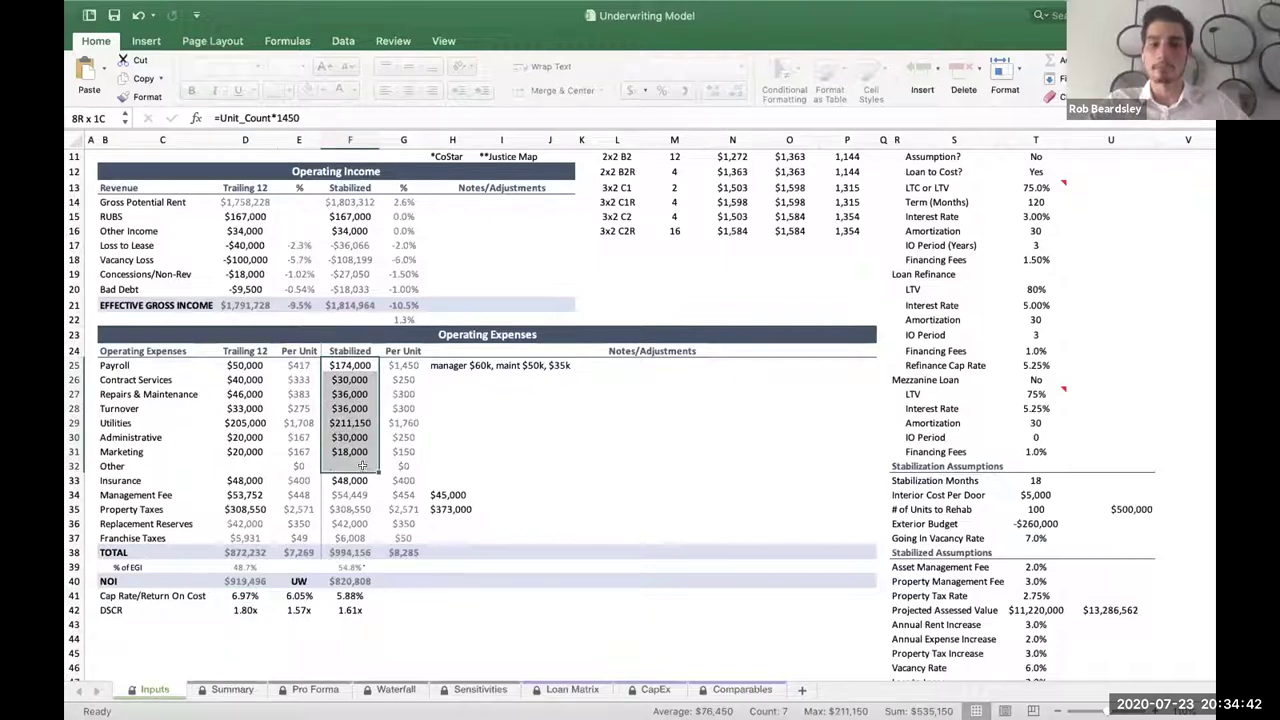
pyautogui.click(298, 596)
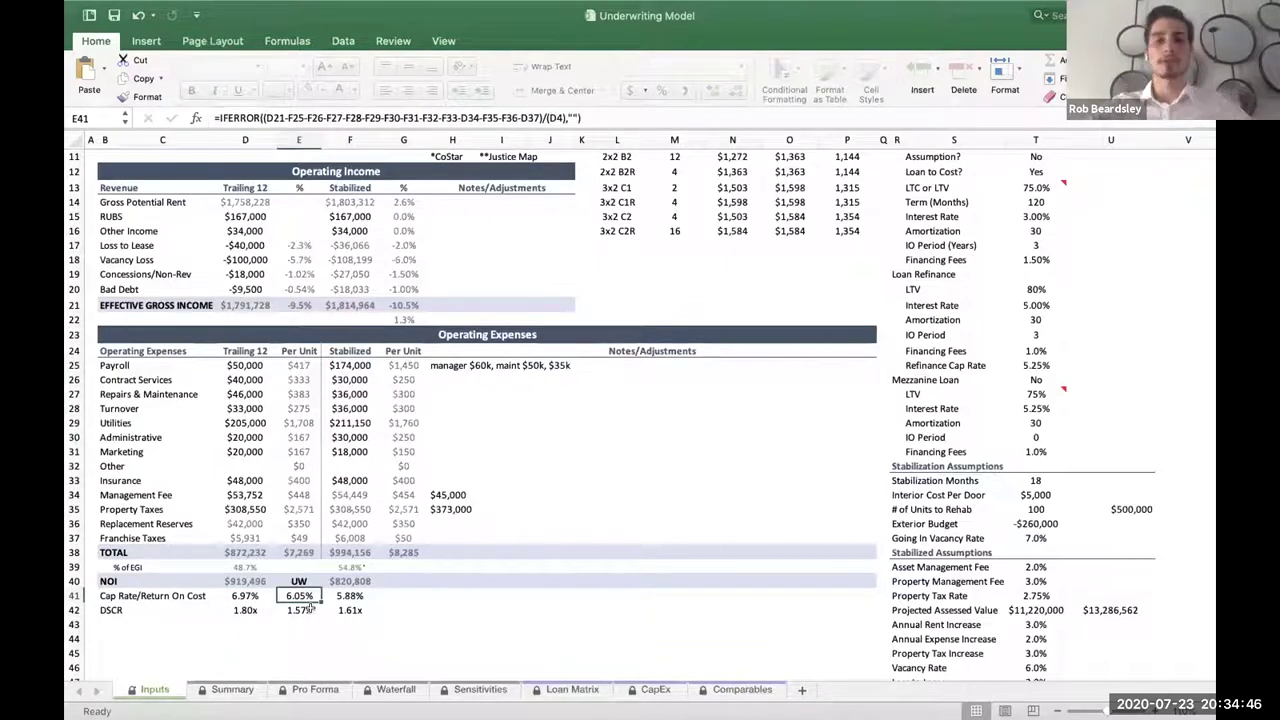
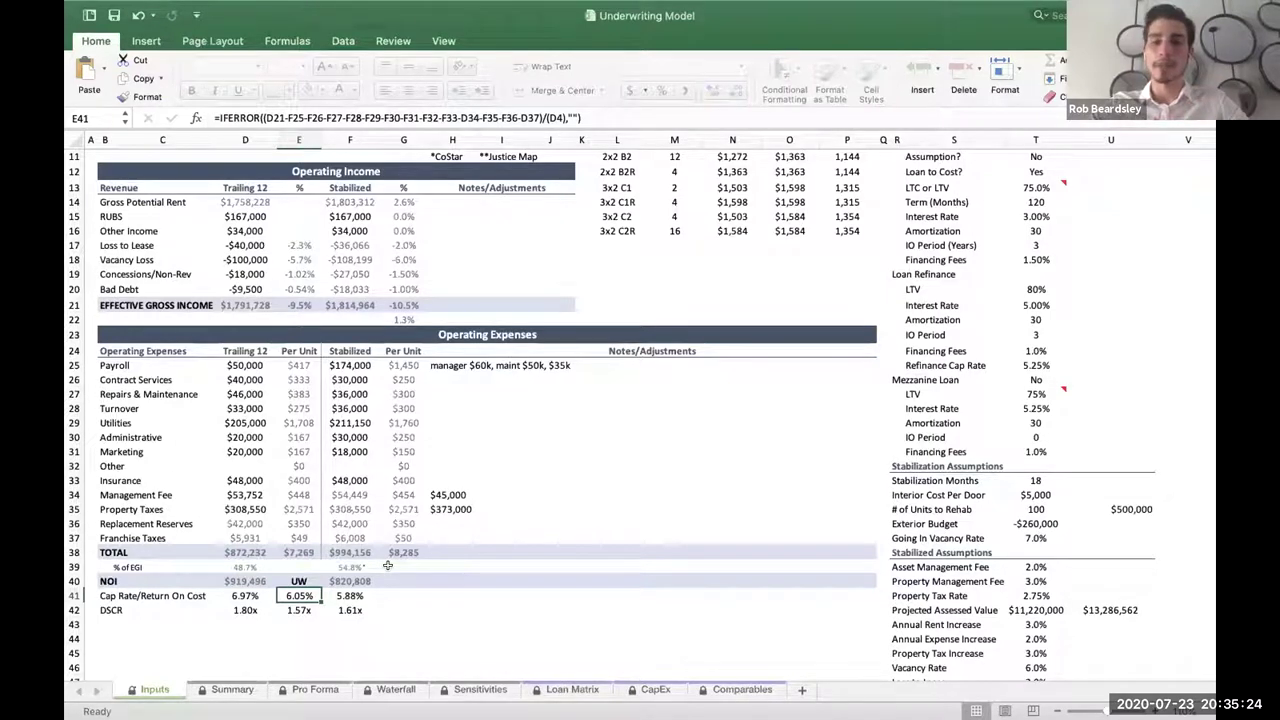
# - Link the Terminal Cap Rate to the UW cap rate plus 0.5% with the formula =E41+.005
pyautogui.scroll(-4, 387, 565)
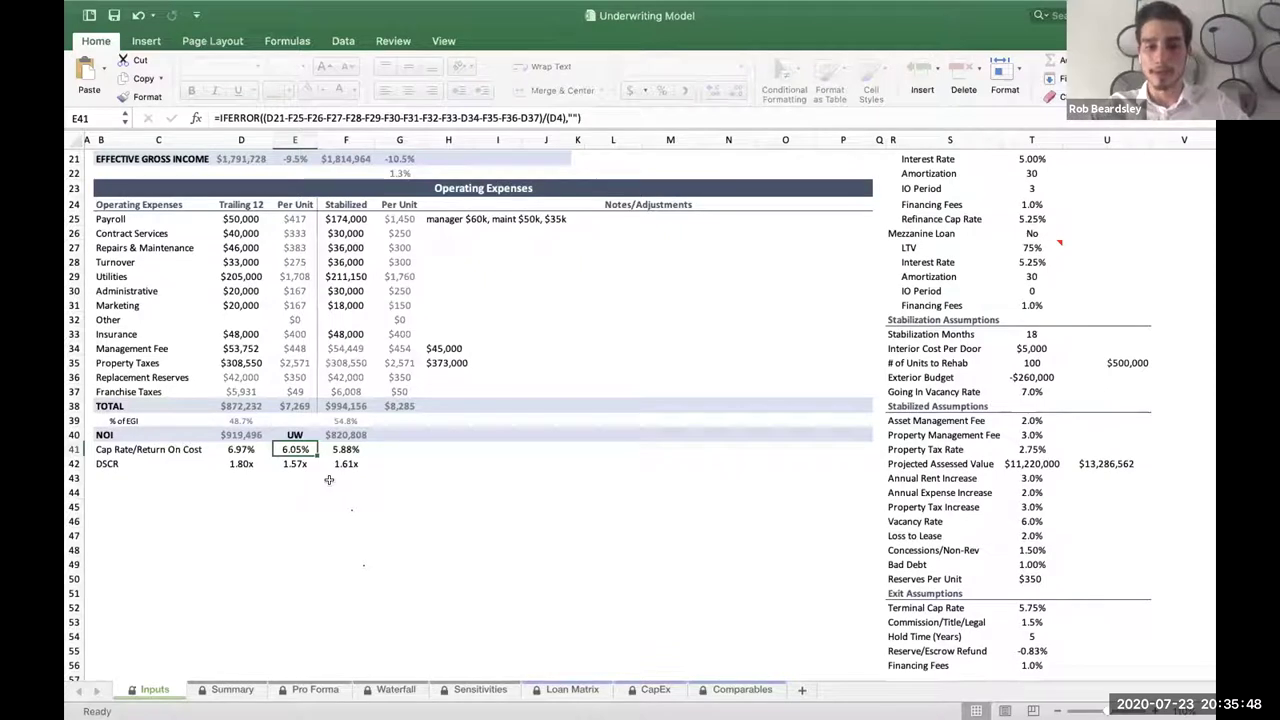
pyautogui.click(1030, 607)
pyautogui.write('=')
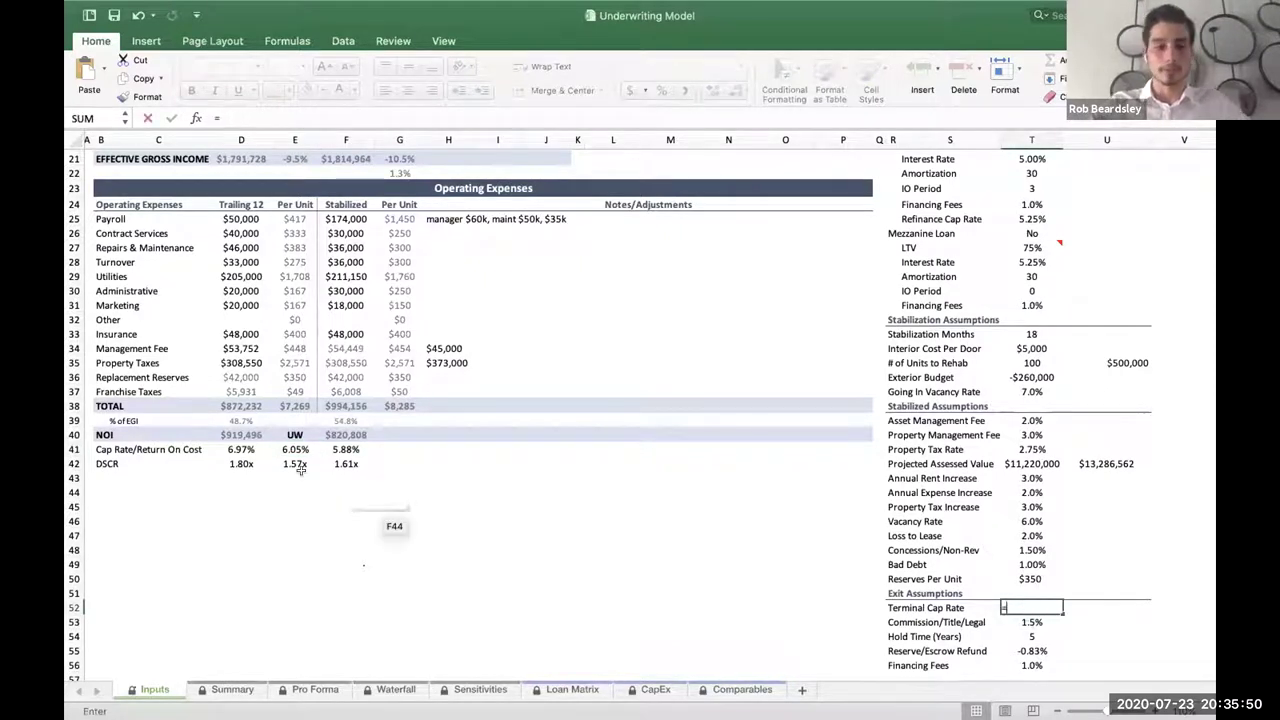
pyautogui.click(288, 447)
pyautogui.write('=')
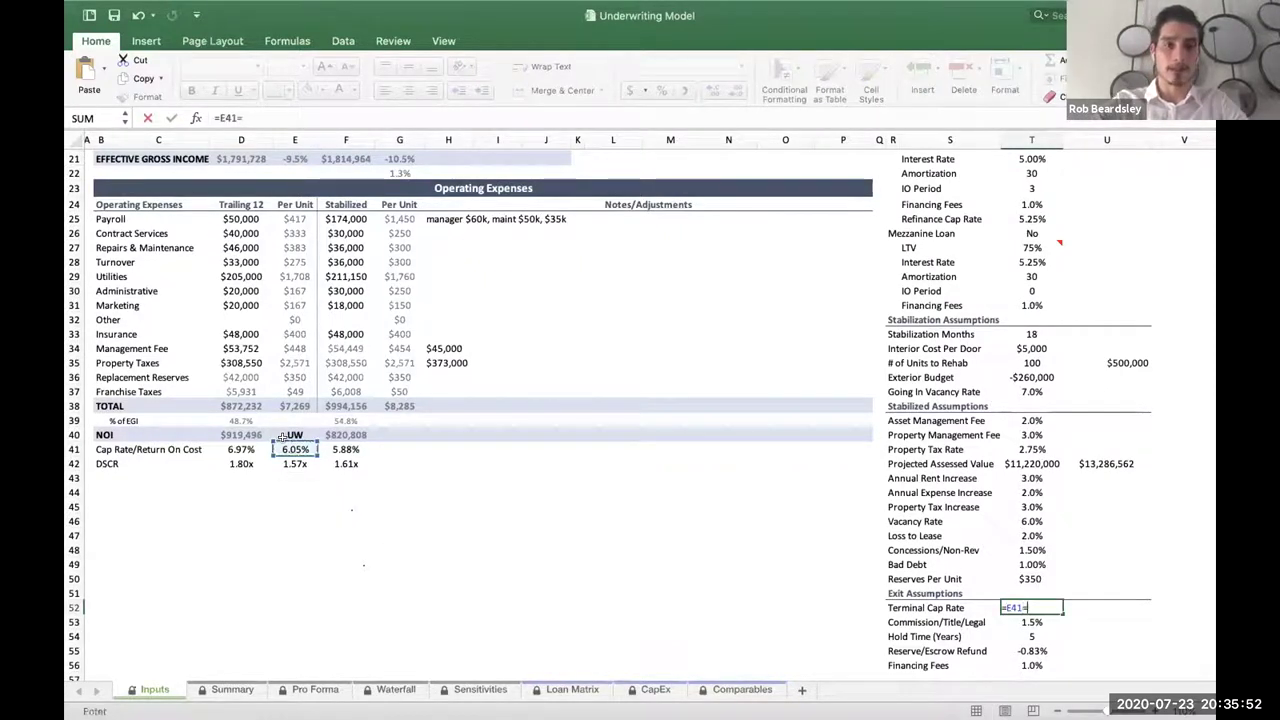
pyautogui.press('BackSpace')
pyautogui.write('+.005')
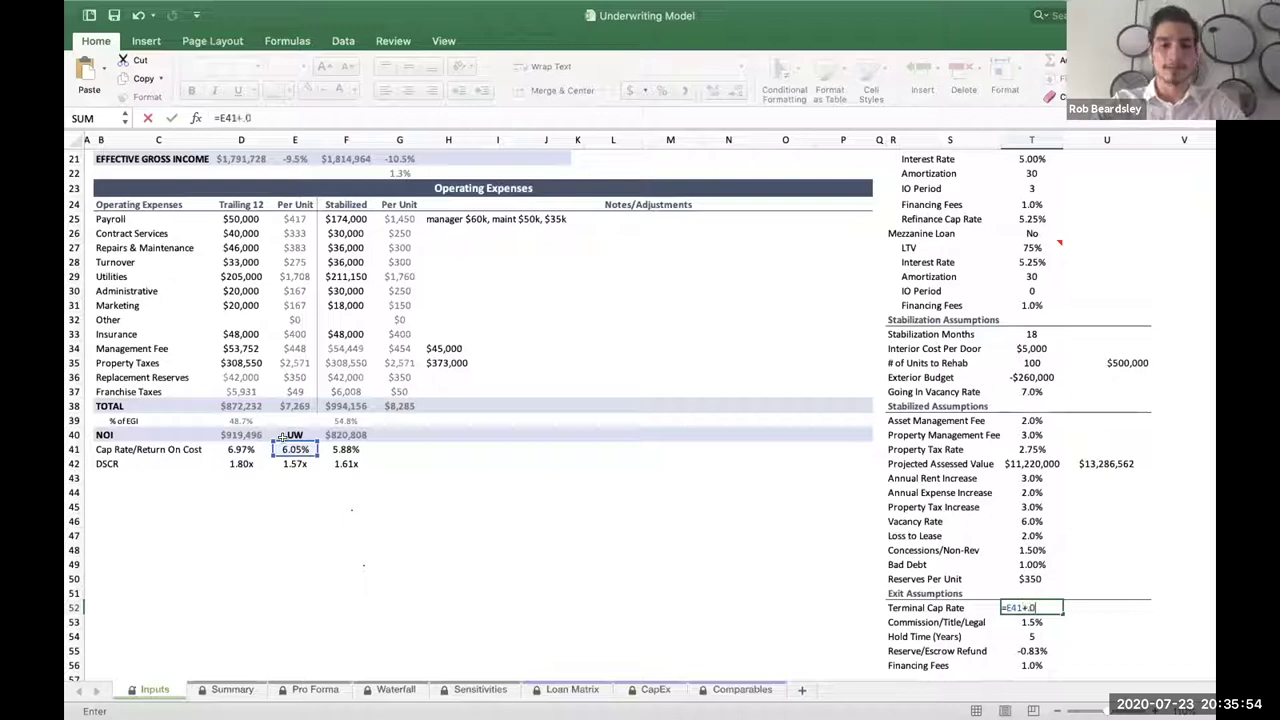
pyautogui.press('Return')
pyautogui.press('Up')
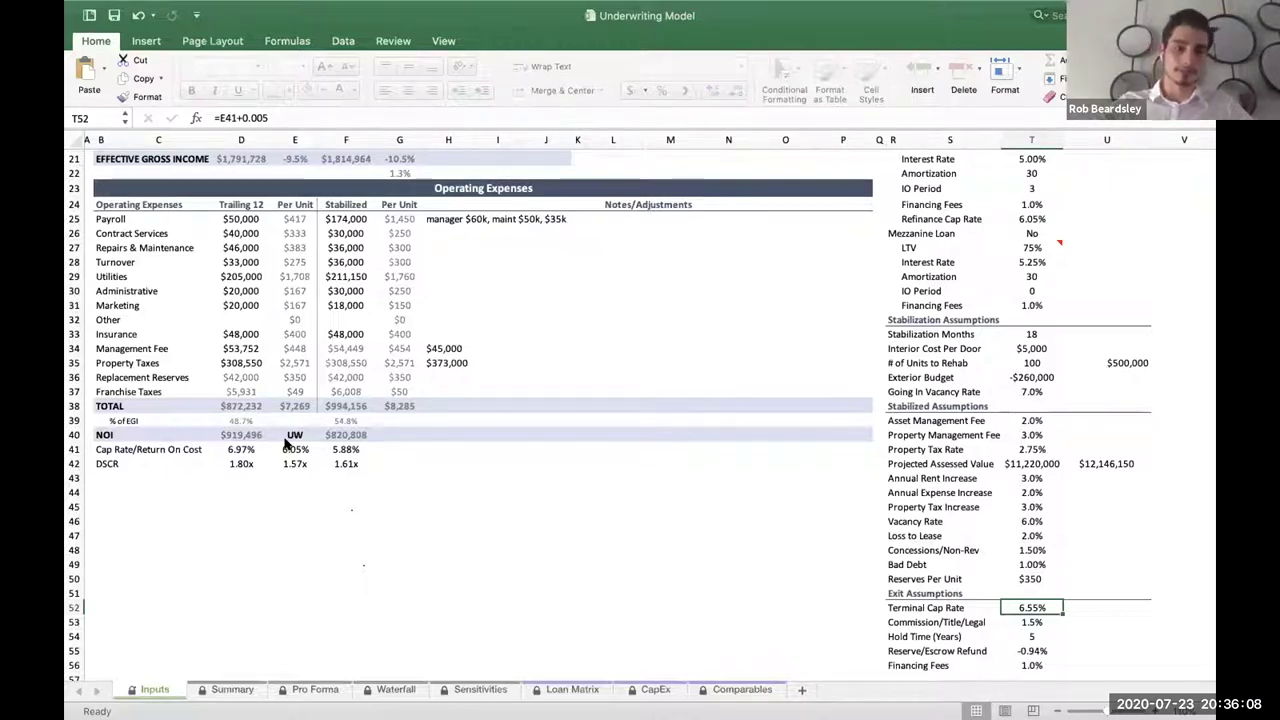
# - Set the Trailing 12 Vacancy Loss to -$400,000 and inspect the UW cap rate
pyautogui.scroll(4, 286, 443)
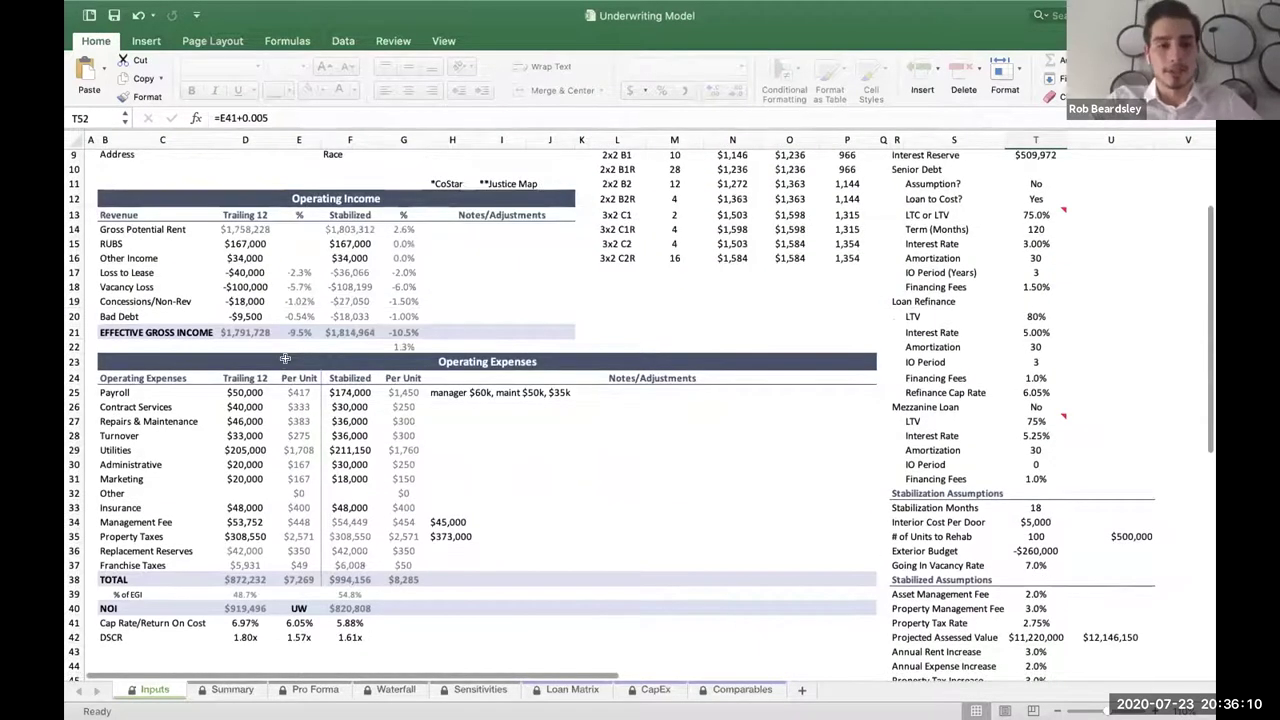
pyautogui.click(245, 285)
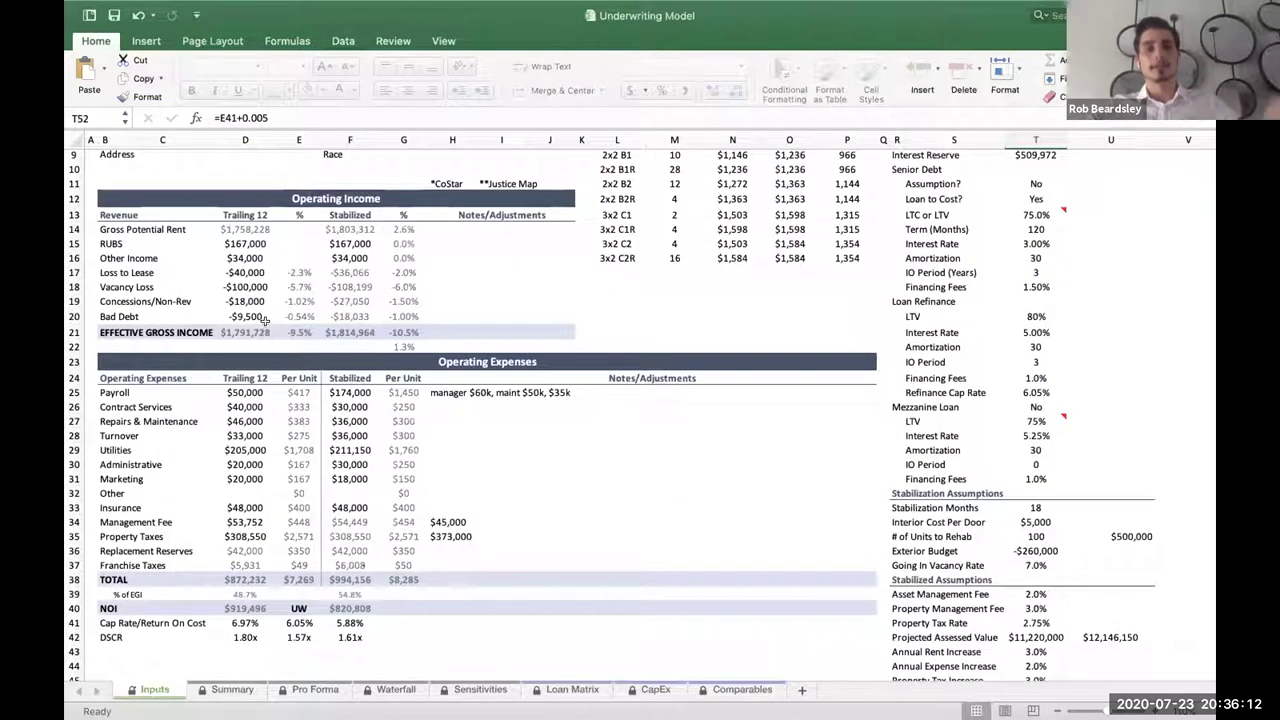
pyautogui.write('-400000')
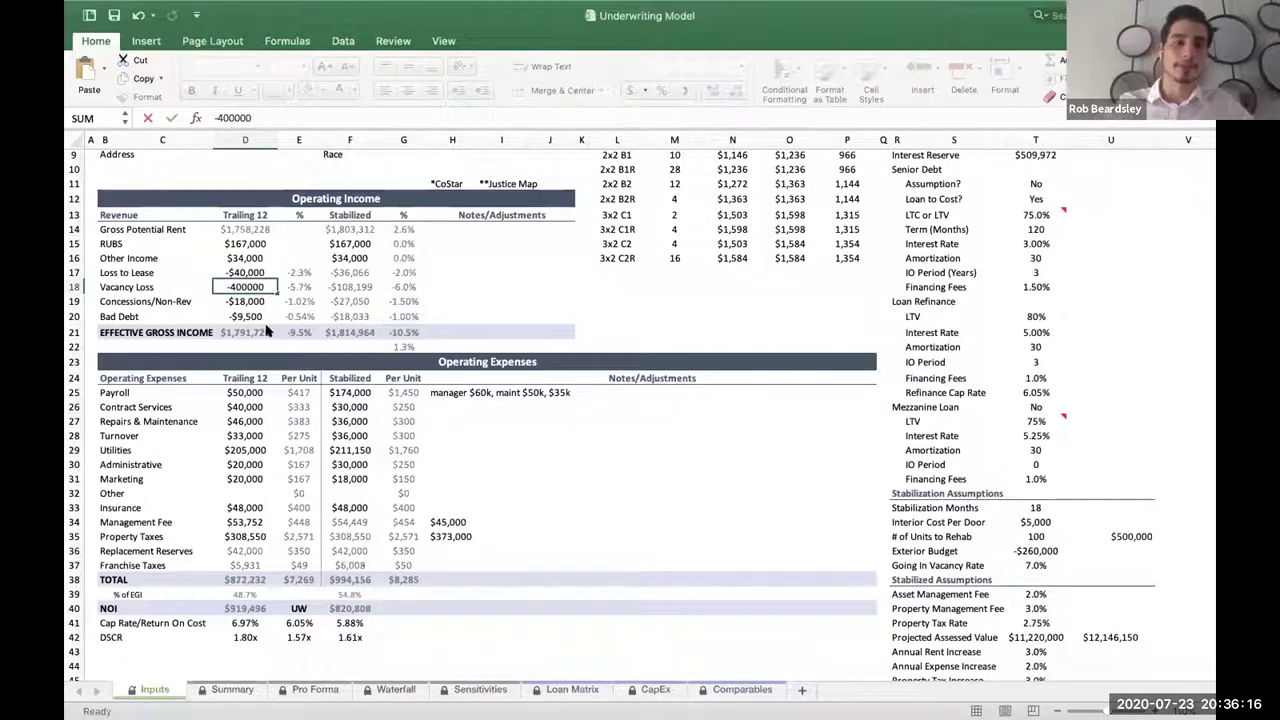
pyautogui.press('Return')
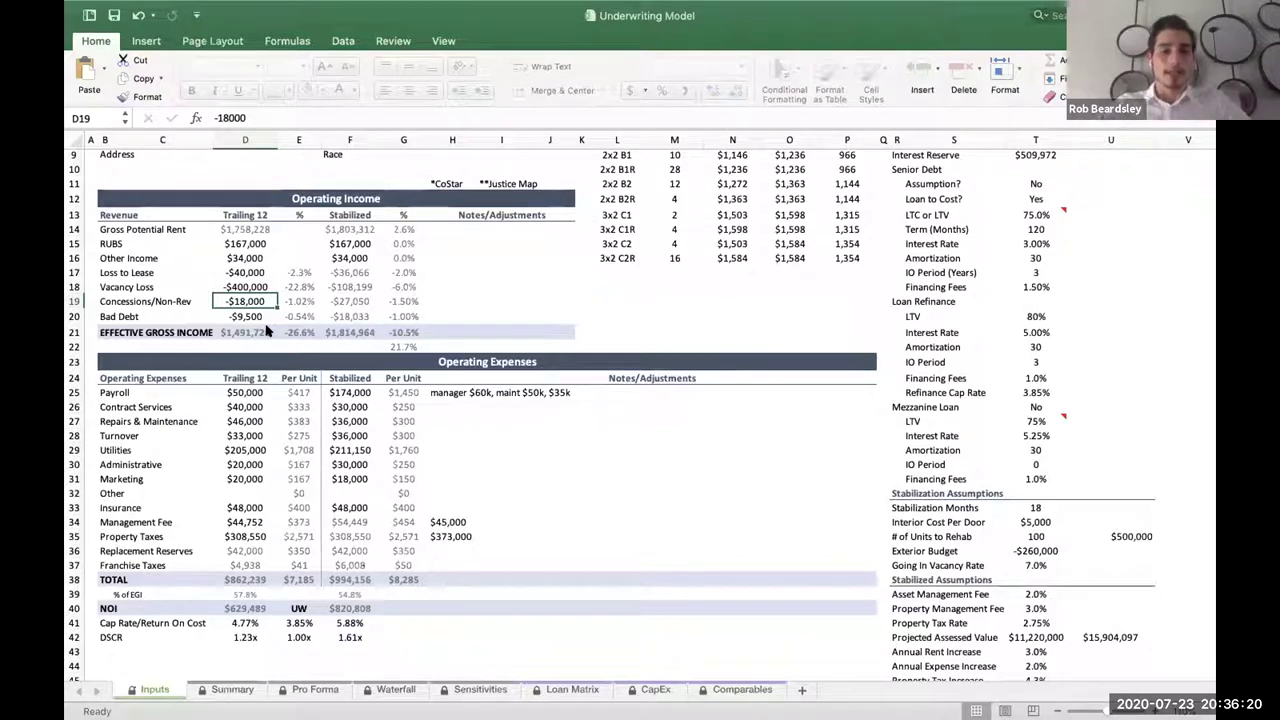
pyautogui.scroll(-2, 333, 449)
pyautogui.scroll(-5, 333, 449)
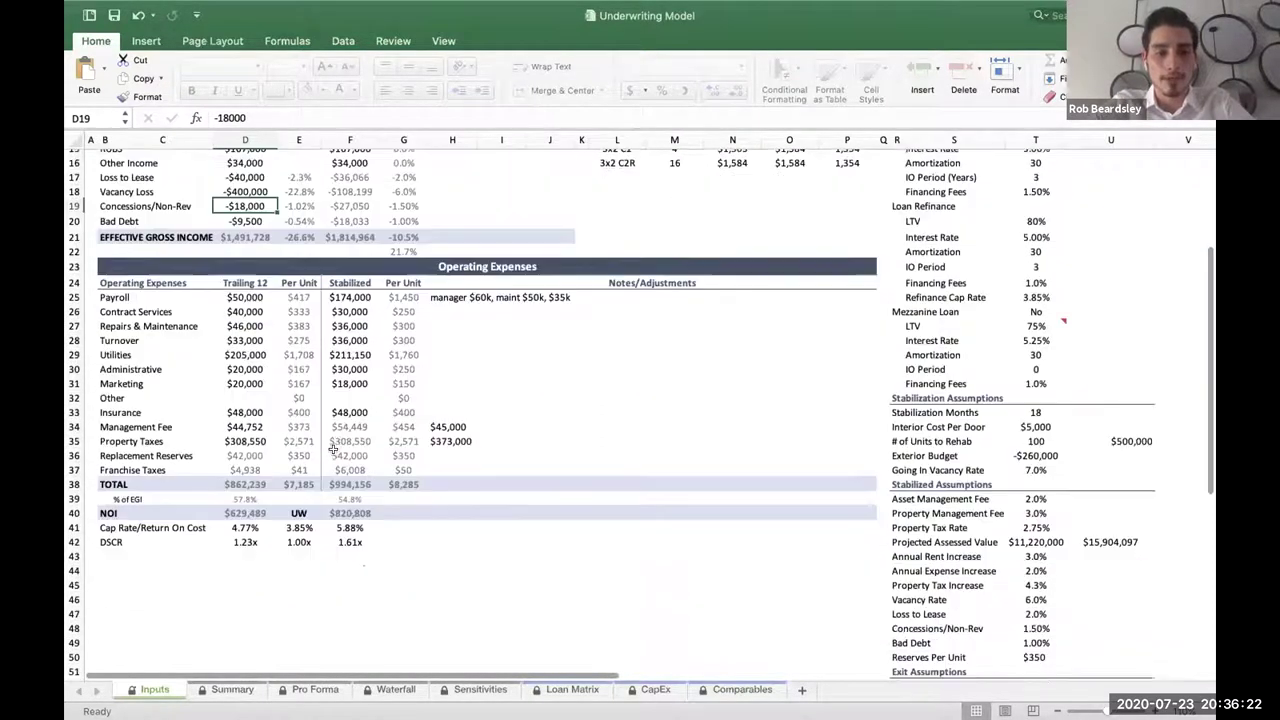
pyautogui.click(300, 523)
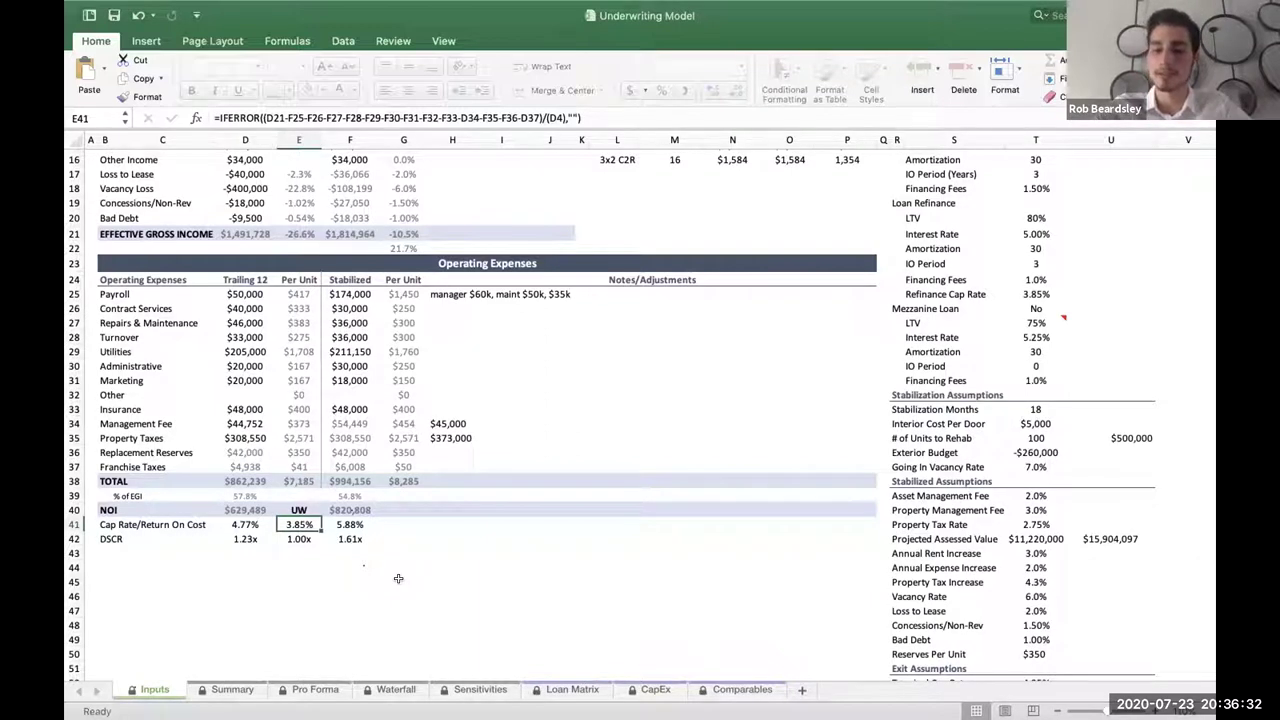
# - Check the linked Terminal Cap Rate and its effect on the target exit price and returns in the Summary sheet
pyautogui.scroll(-5, 398, 578)
pyautogui.click(1036, 522)
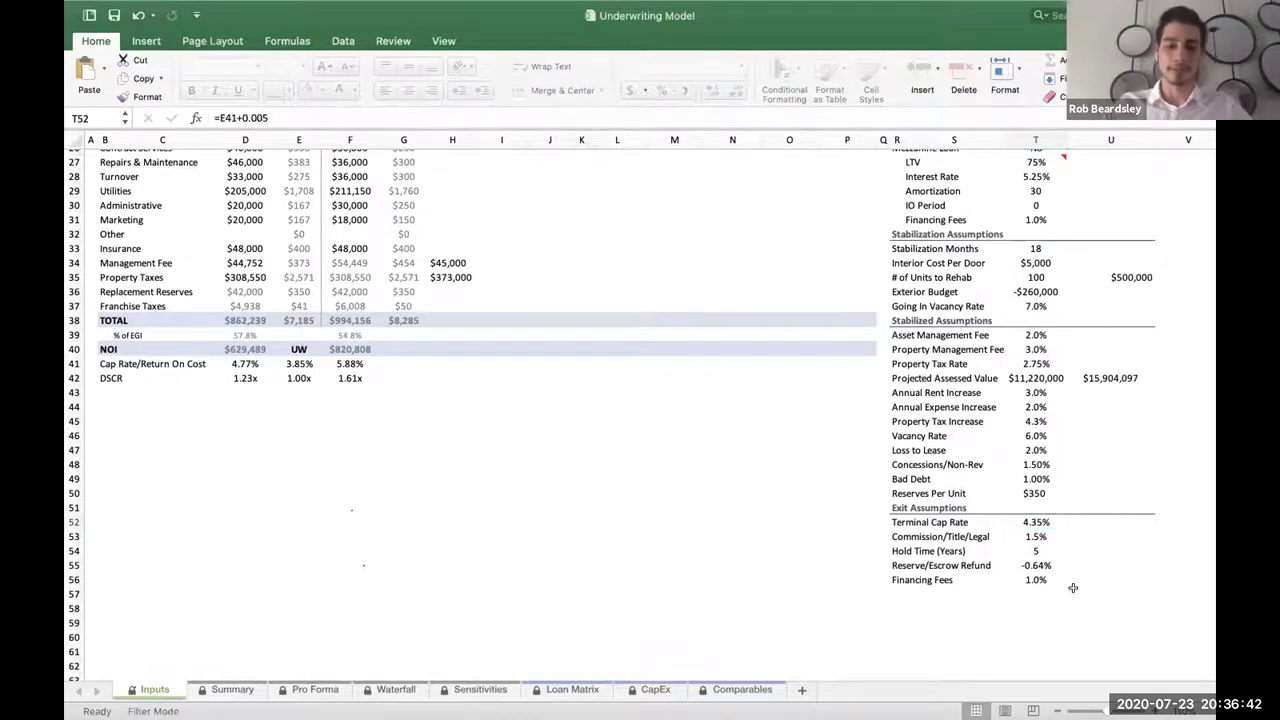
pyautogui.hotkey('ctrl', 'pagedown')
pyautogui.click(500, 323)
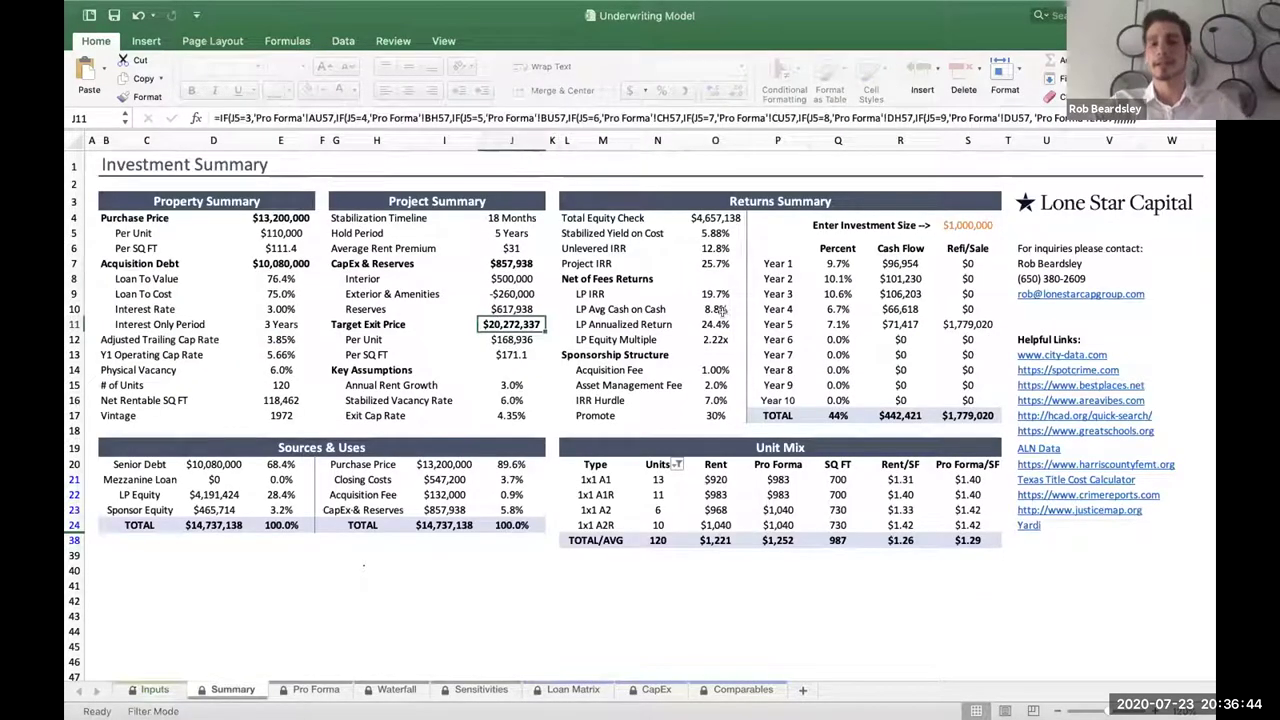
pyautogui.click(719, 279)
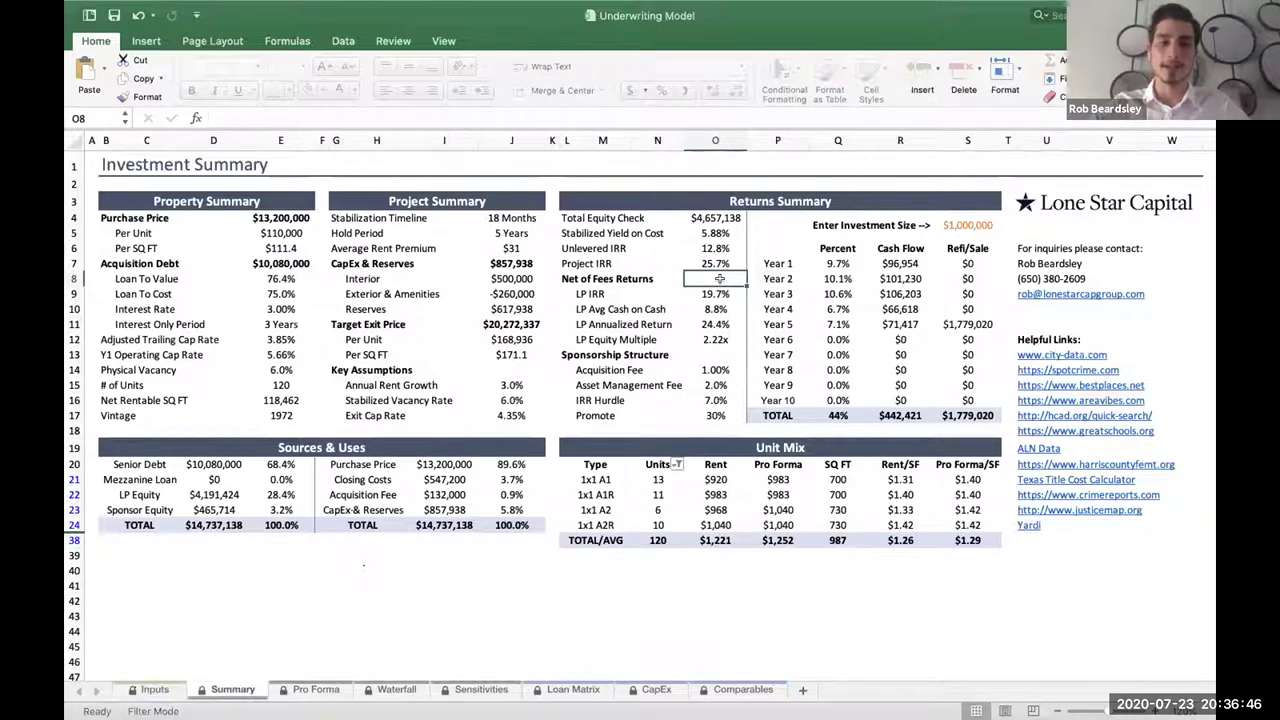
pyautogui.hotkey('ctrl', 'pageup')
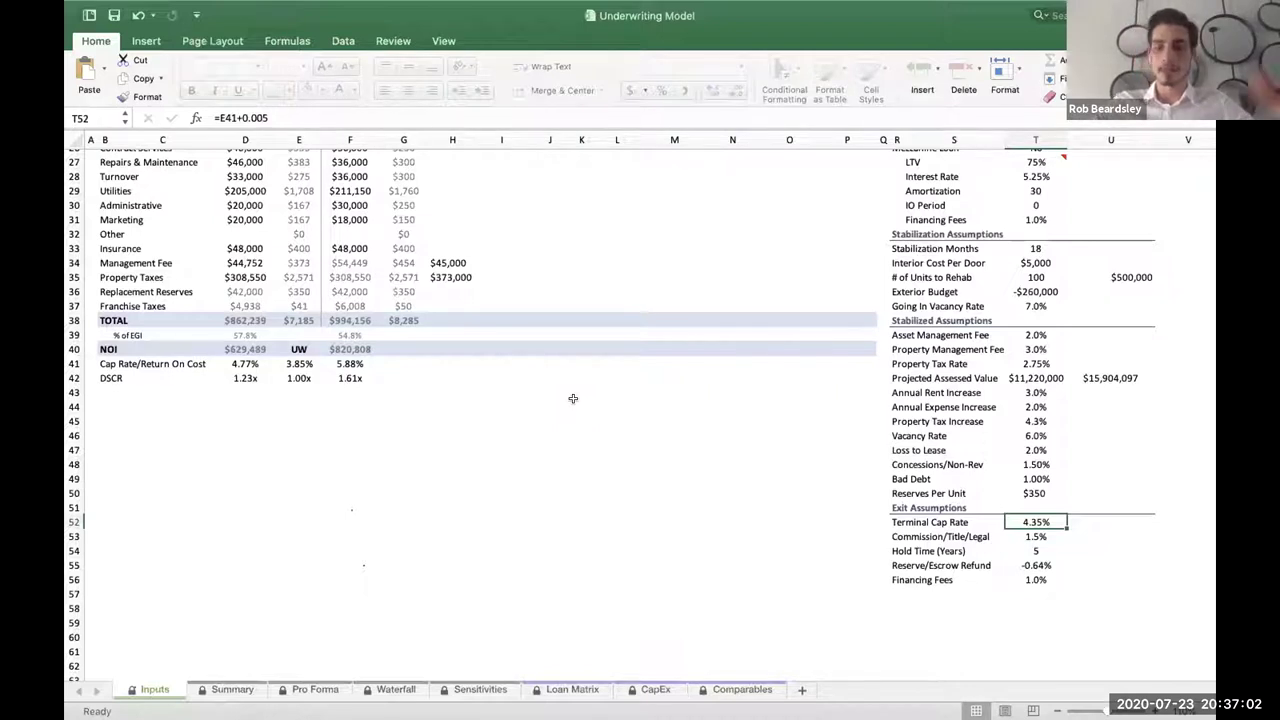
# - Review the Inputs sheet's operating income, operating expenses and assumptions, focusing on Stabilization Months
pyautogui.scroll(10, 573, 398)
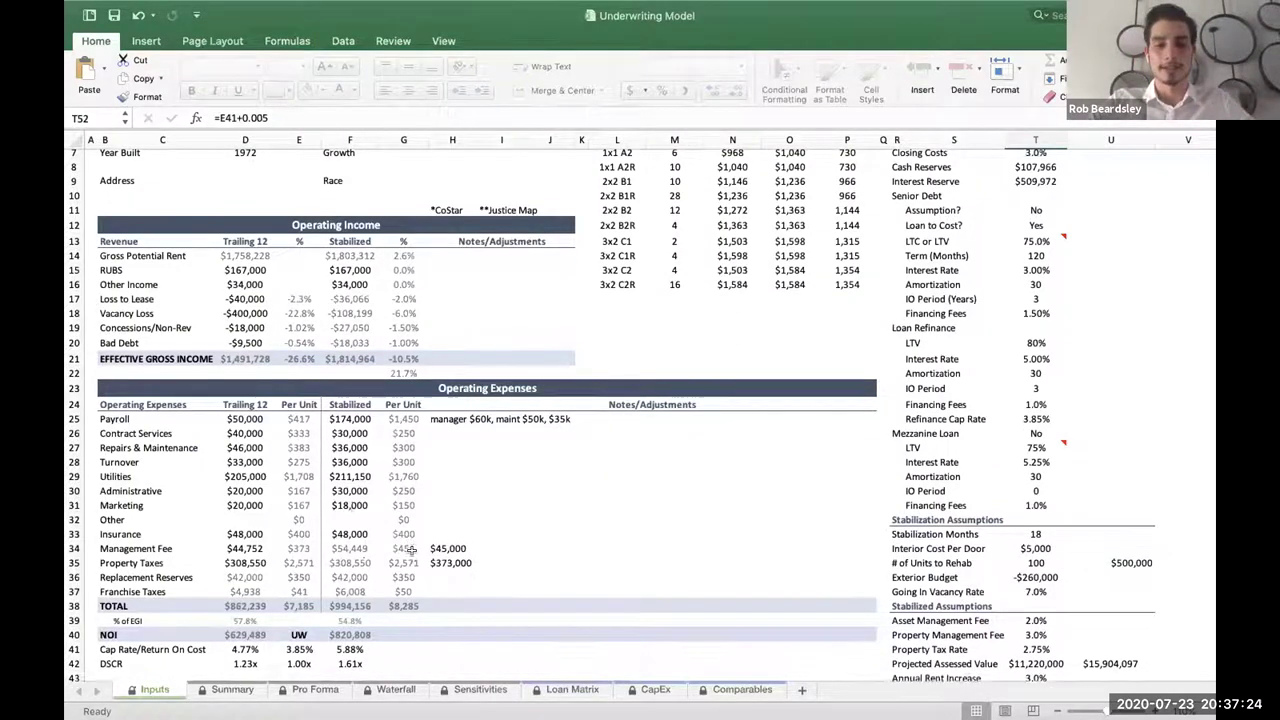
pyautogui.scroll(-3, 410, 550)
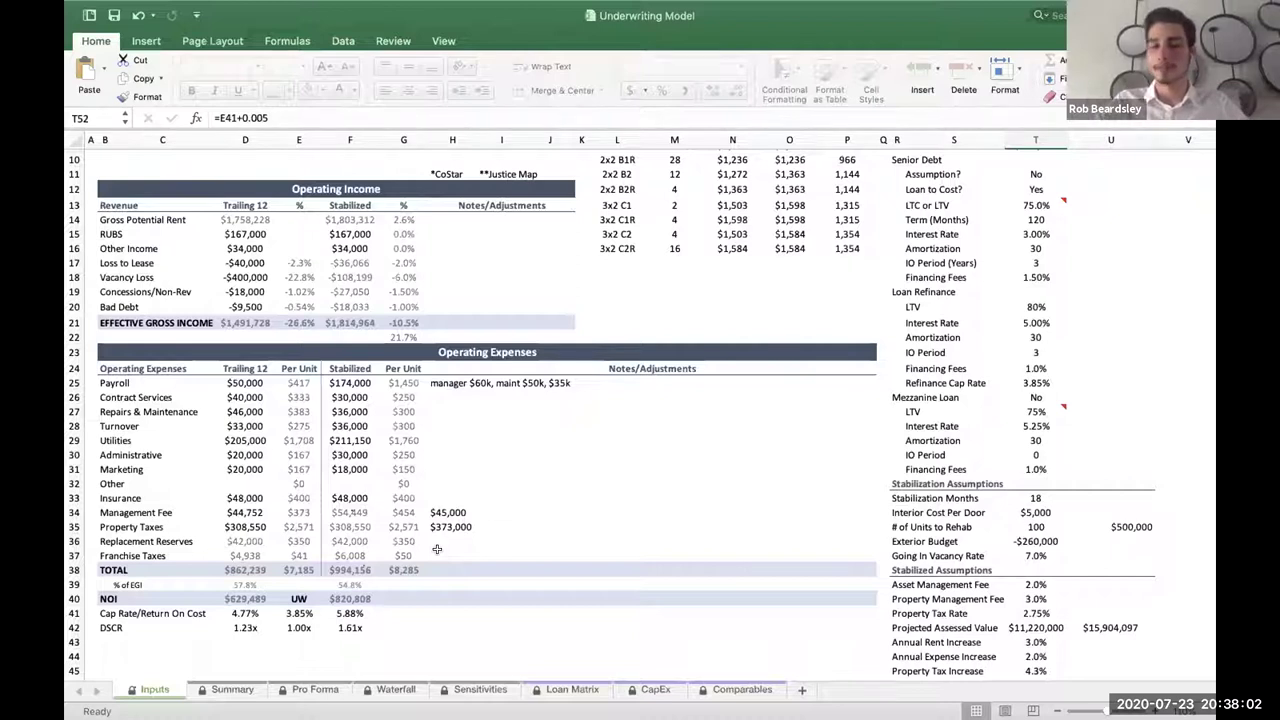
pyautogui.moveTo(625, 5)
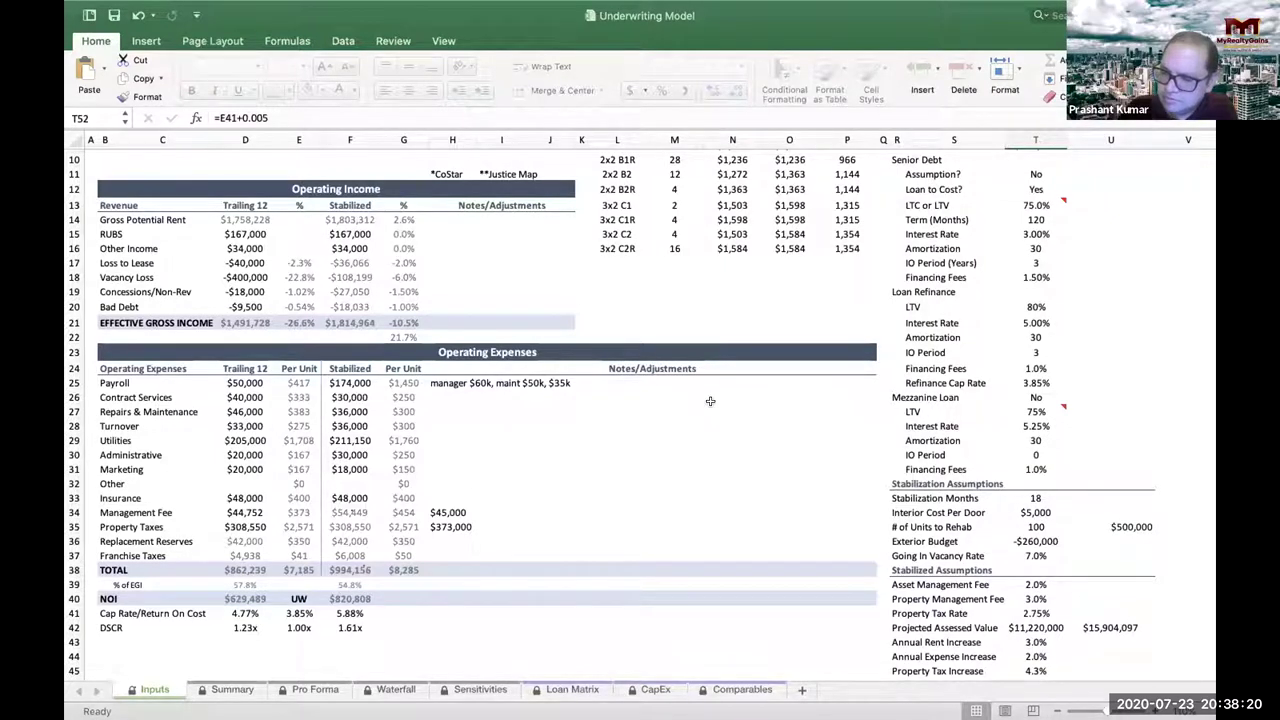
pyautogui.scroll(5, 712, 405)
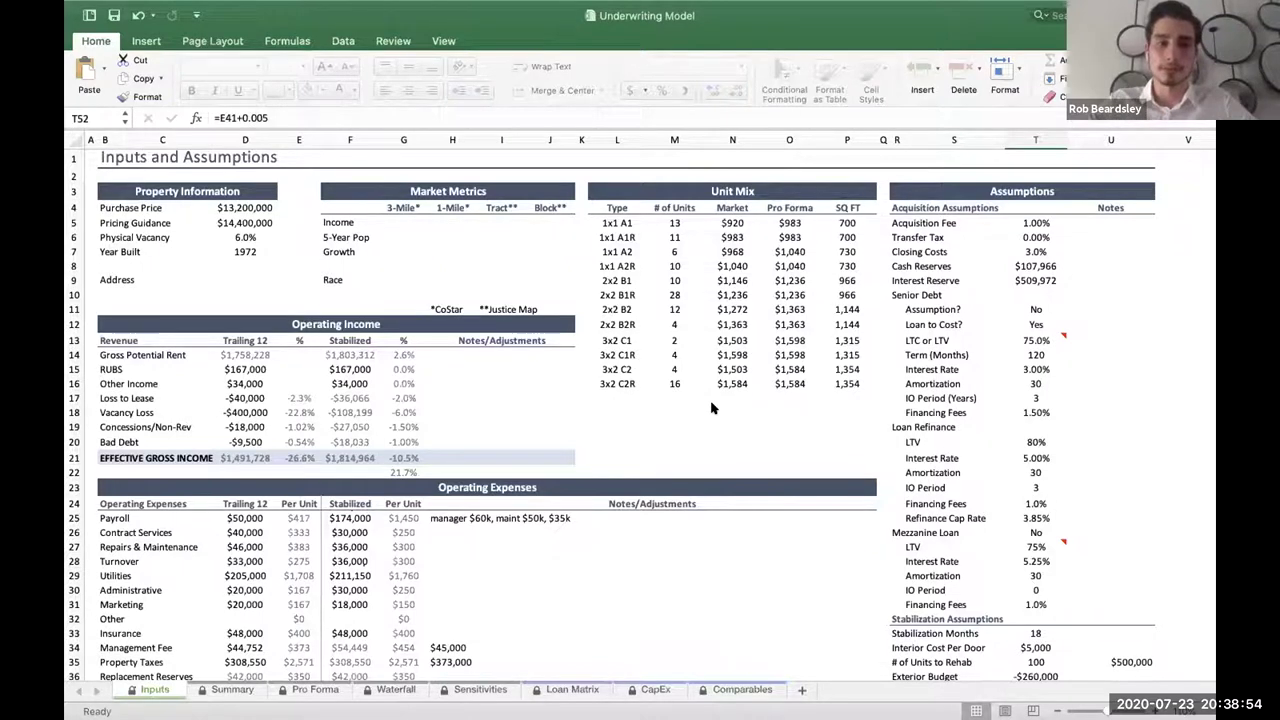
pyautogui.scroll(-1, 712, 408)
pyautogui.scroll(-5, 712, 408)
pyautogui.click(1037, 540)
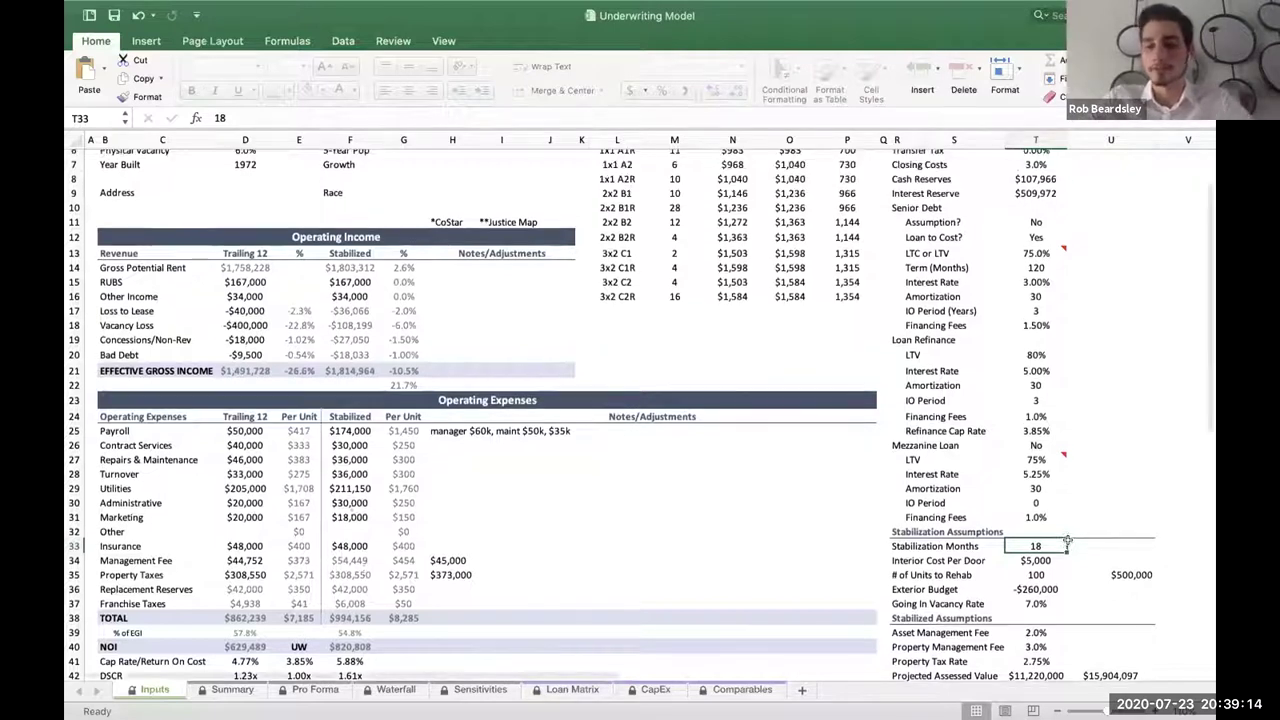
pyautogui.scroll(3, 1067, 540)
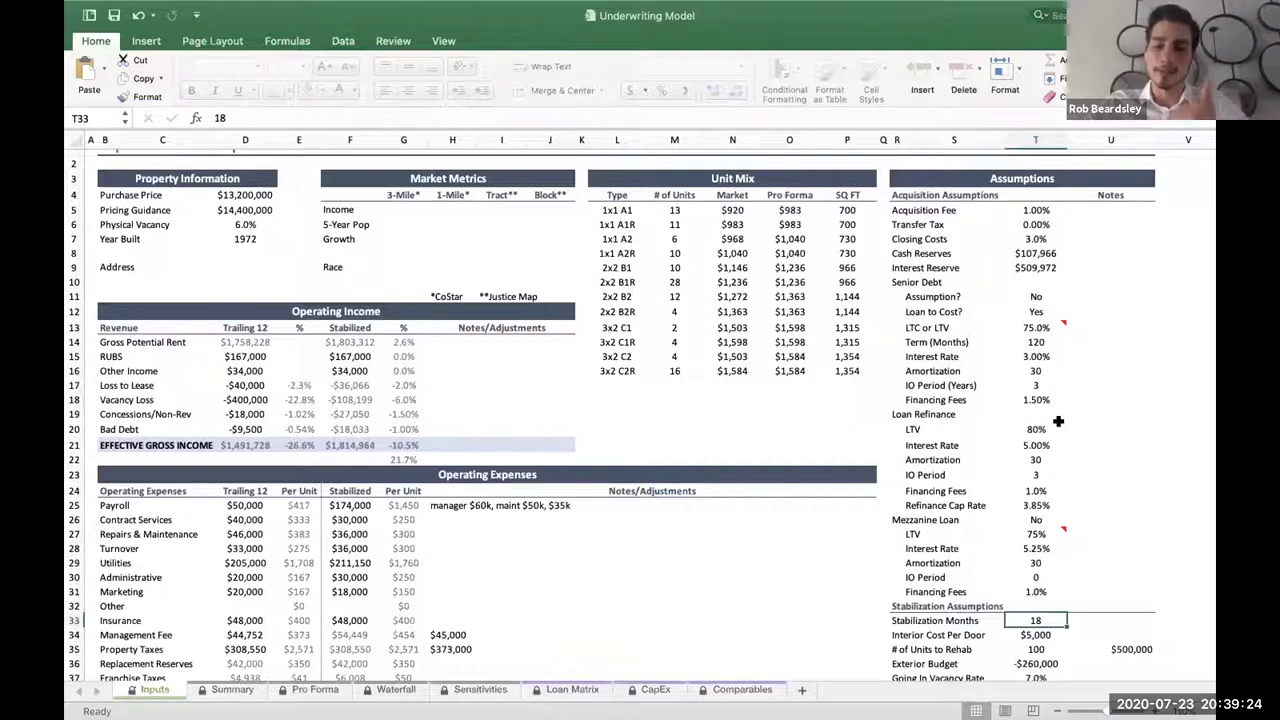
pyautogui.scroll(-1, 1008, 490)
pyautogui.scroll(-1, 1008, 490)
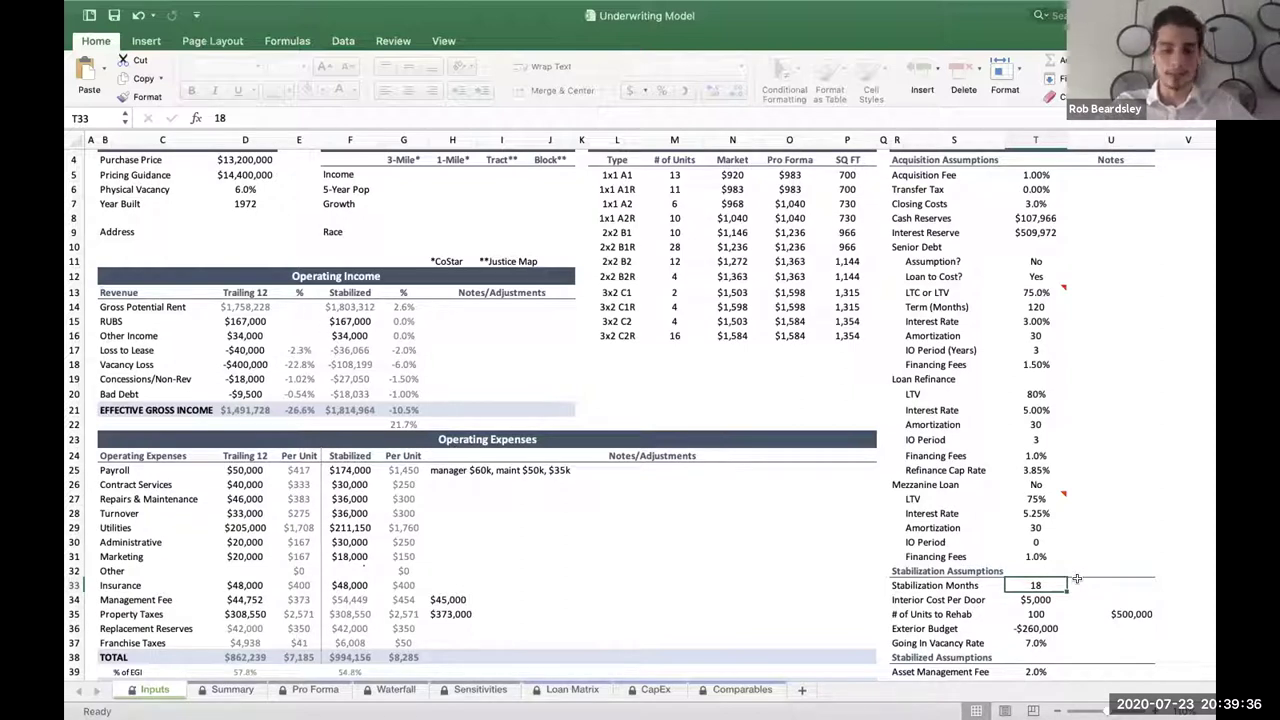
# - Set the Terminal Cap Rate to 6% and check the returns in the Summary sheet
pyautogui.hotkey('ctrl', 'pagedown')
pyautogui.hotkey('ctrl', 'pageup')
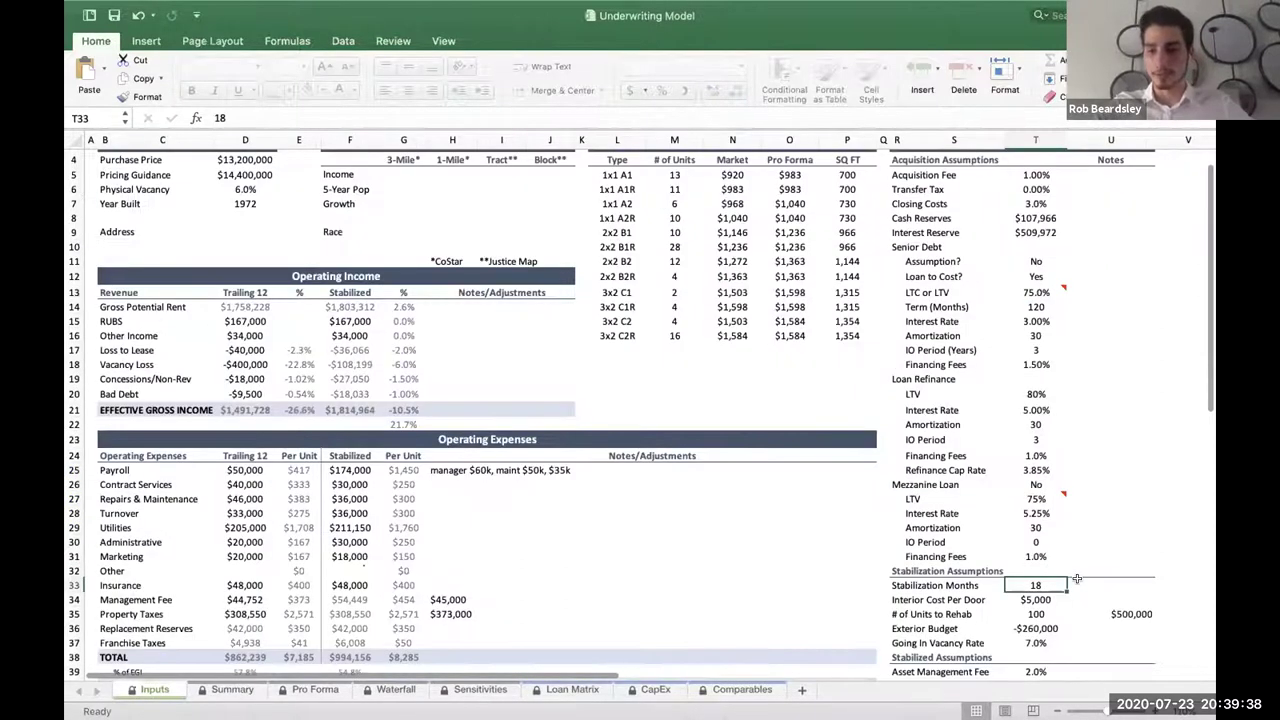
pyautogui.scroll(-5, 1077, 579)
pyautogui.click(1046, 614)
pyautogui.write('6')
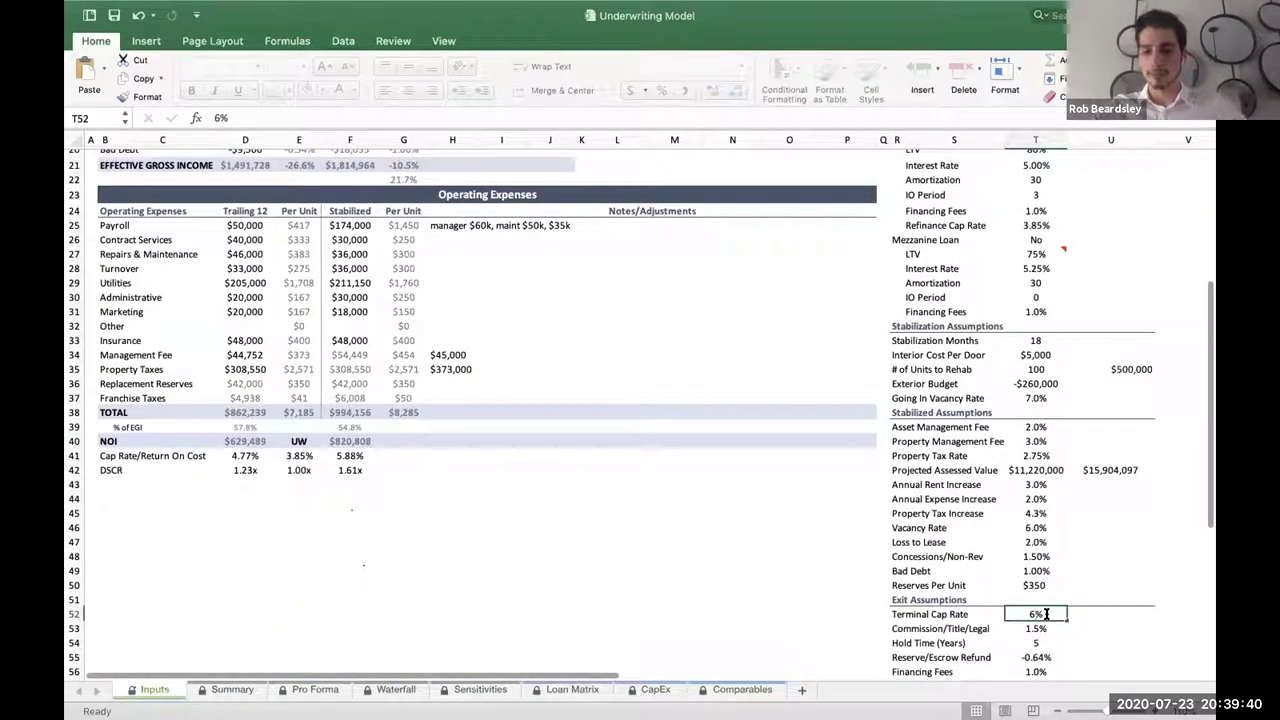
pyautogui.press('Return')
pyautogui.hotkey('ctrl', 'pagedown')
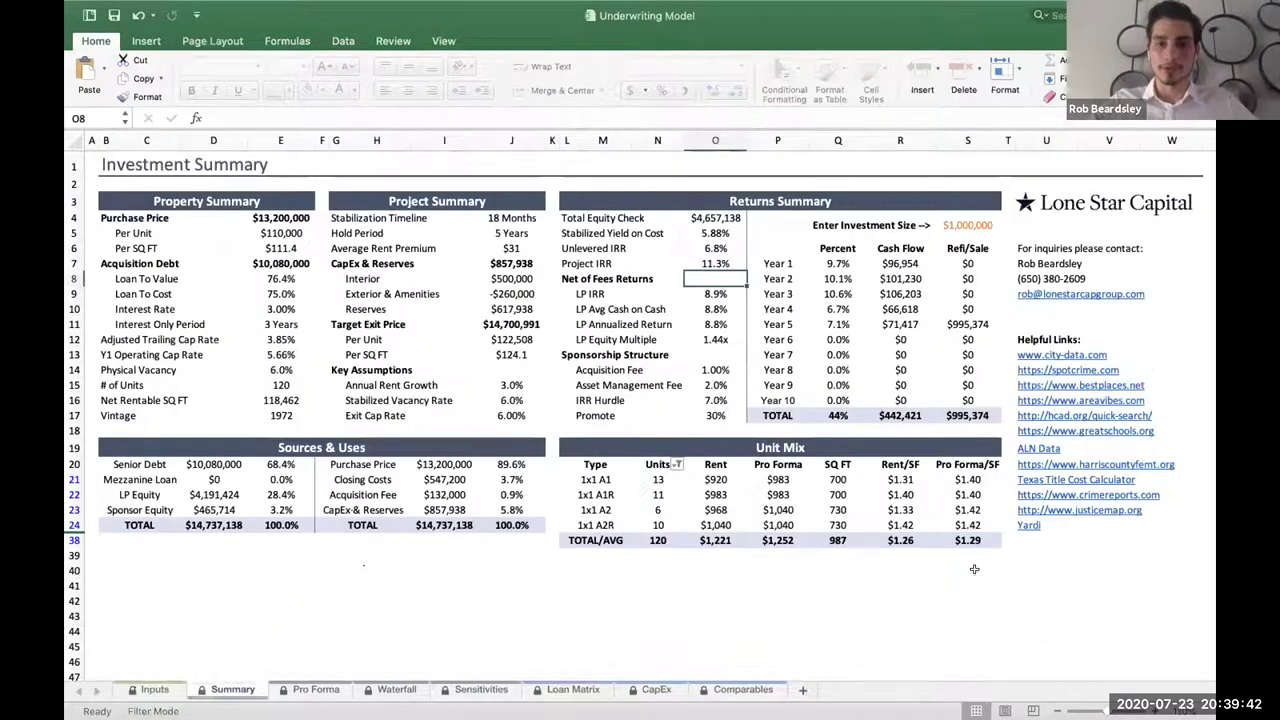
# - Set the Terminal Cap Rate to 5.75% and review the resulting returns in the Summary sheet
pyautogui.hotkey('ctrl', 'pageup')
pyautogui.press('Up')
pyautogui.write('5.75')
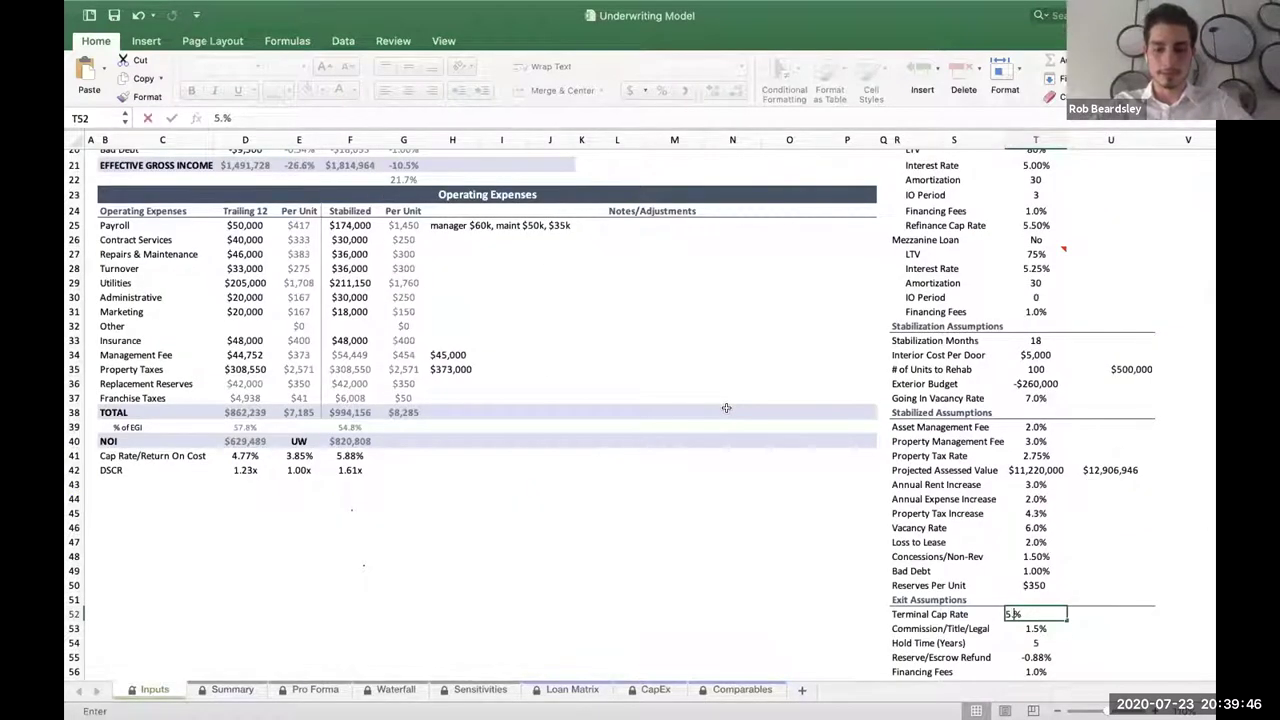
pyautogui.press('Return')
pyautogui.hotkey('ctrl', 'pagedown')
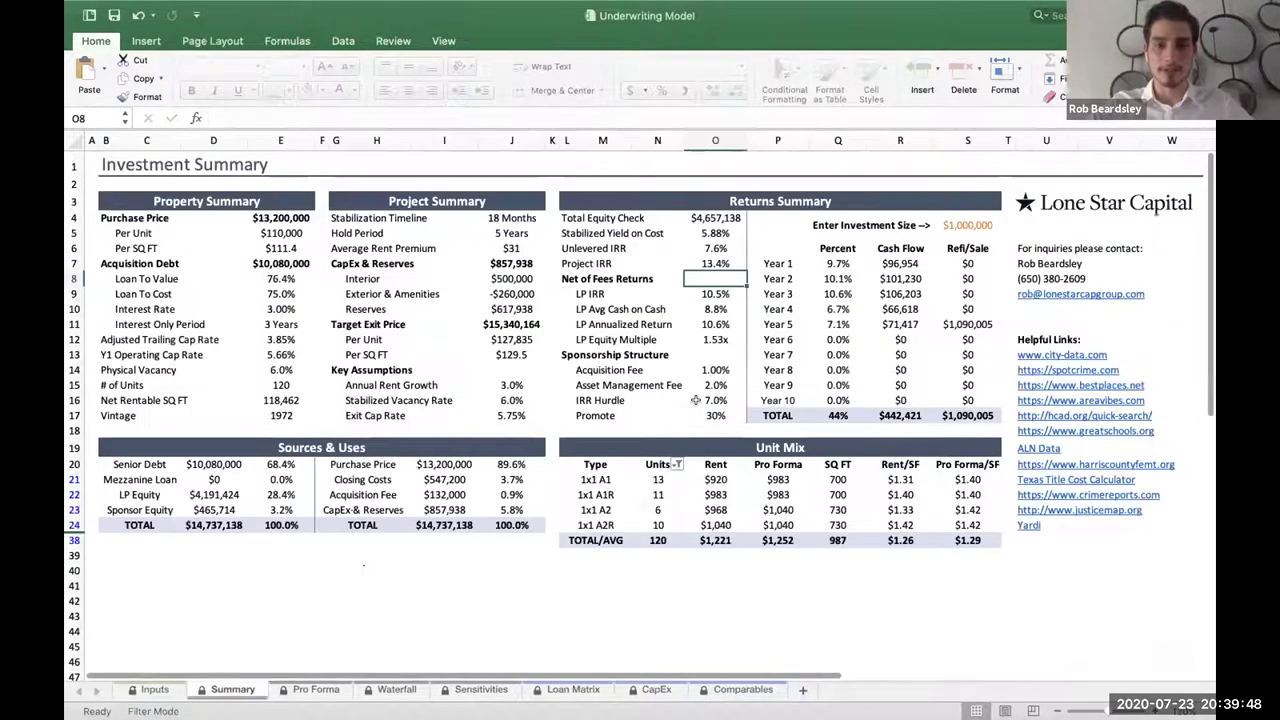
# - Set the Trailing 12 Vacancy Loss to -$100,000 and check the Project IRR in the Summary sheet
pyautogui.hotkey('ctrl', 'pageup')
pyautogui.scroll(5, 279, 339)
pyautogui.click(278, 341)
pyautogui.write('-100000')
pyautogui.press('Return')
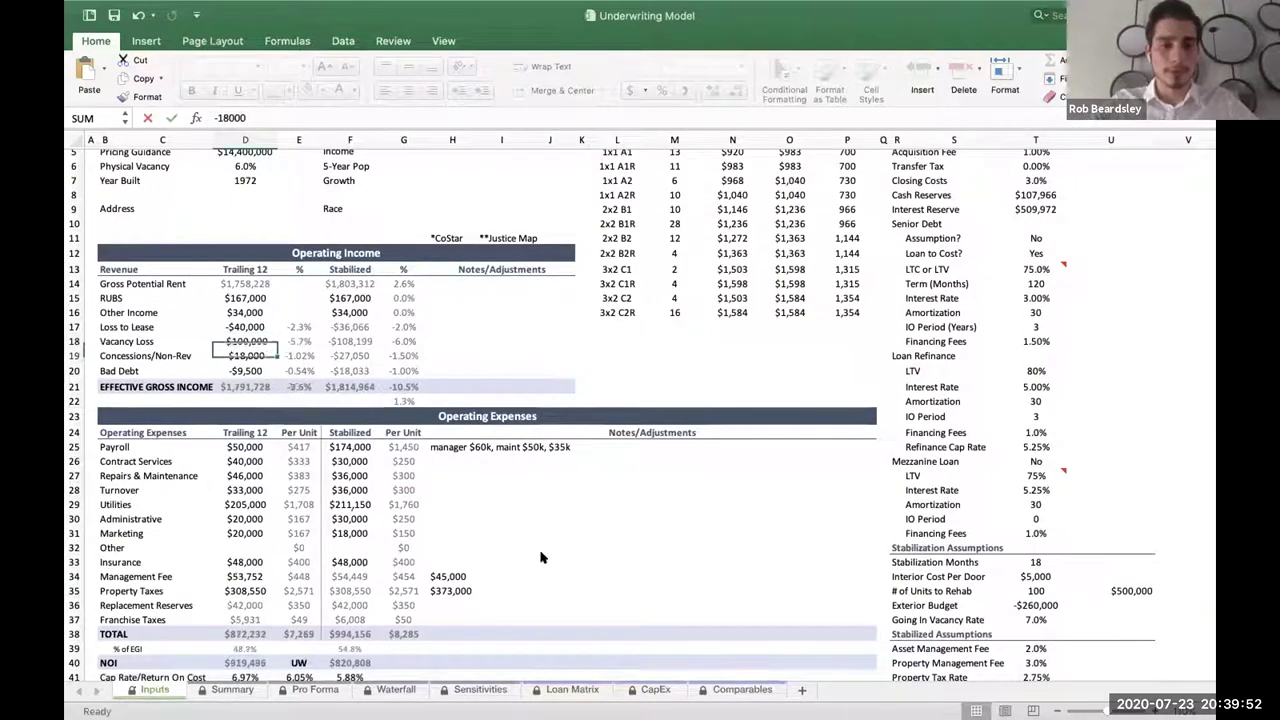
pyautogui.scroll(-3, 539, 550)
pyautogui.hotkey('ctrl', 'pagedown')
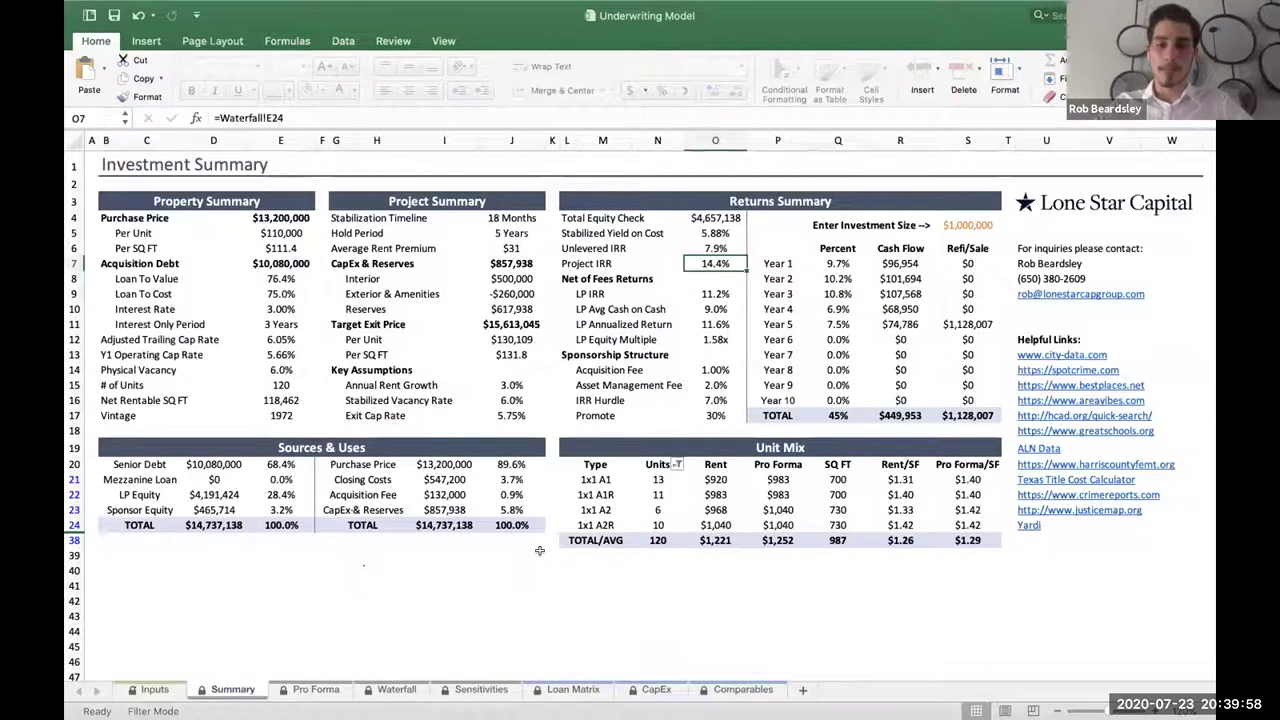
# - Set the Stabilization Months to 12 and check the returns in the Summary sheet
pyautogui.hotkey('ctrl', 'pageup')
pyautogui.click(944, 395)
pyautogui.click(1036, 424)
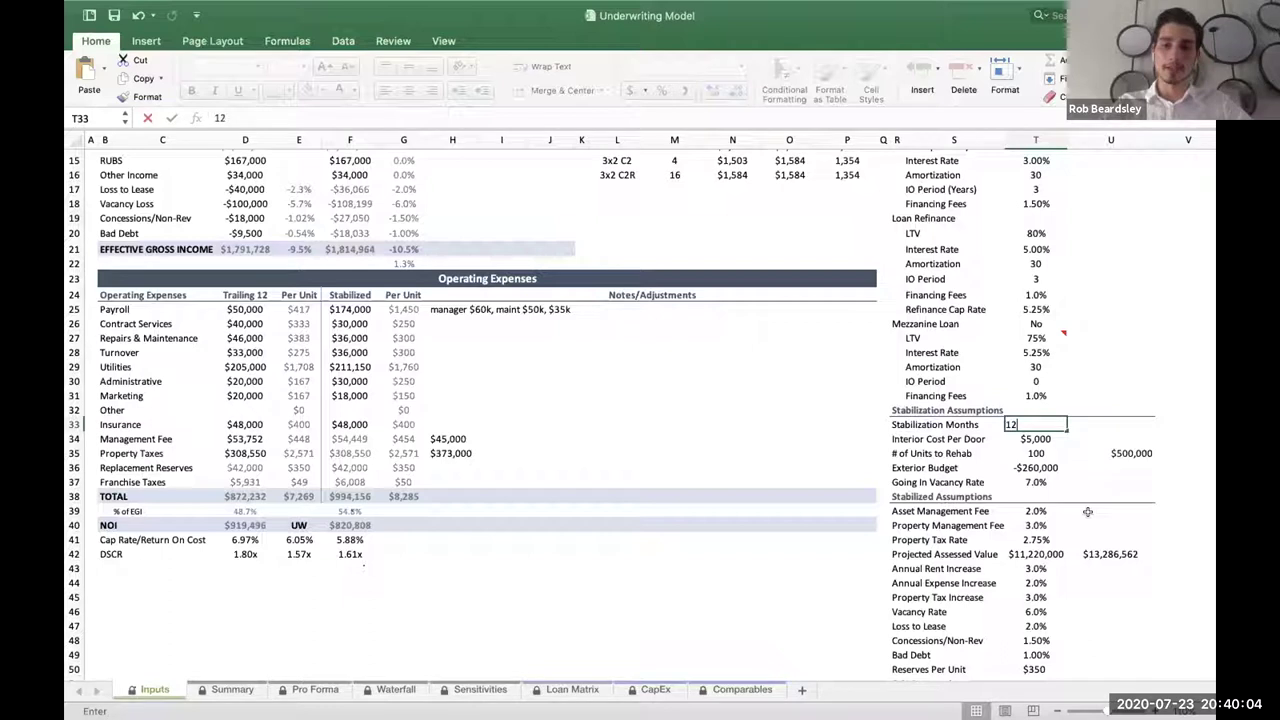
pyautogui.hotkey('ctrl', 'pagedown')
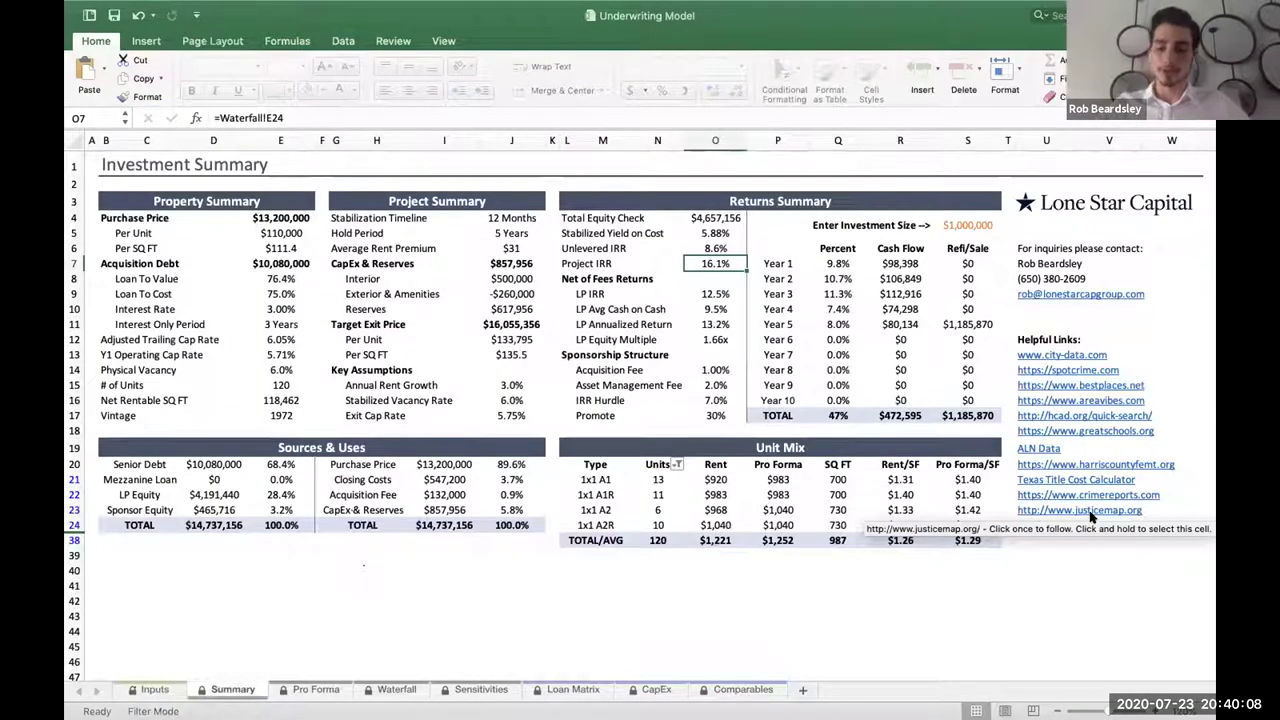
# - Set the Stabilization Months to 24 and compare the returns in the Summary sheet
pyautogui.hotkey('ctrl', 'pageup')
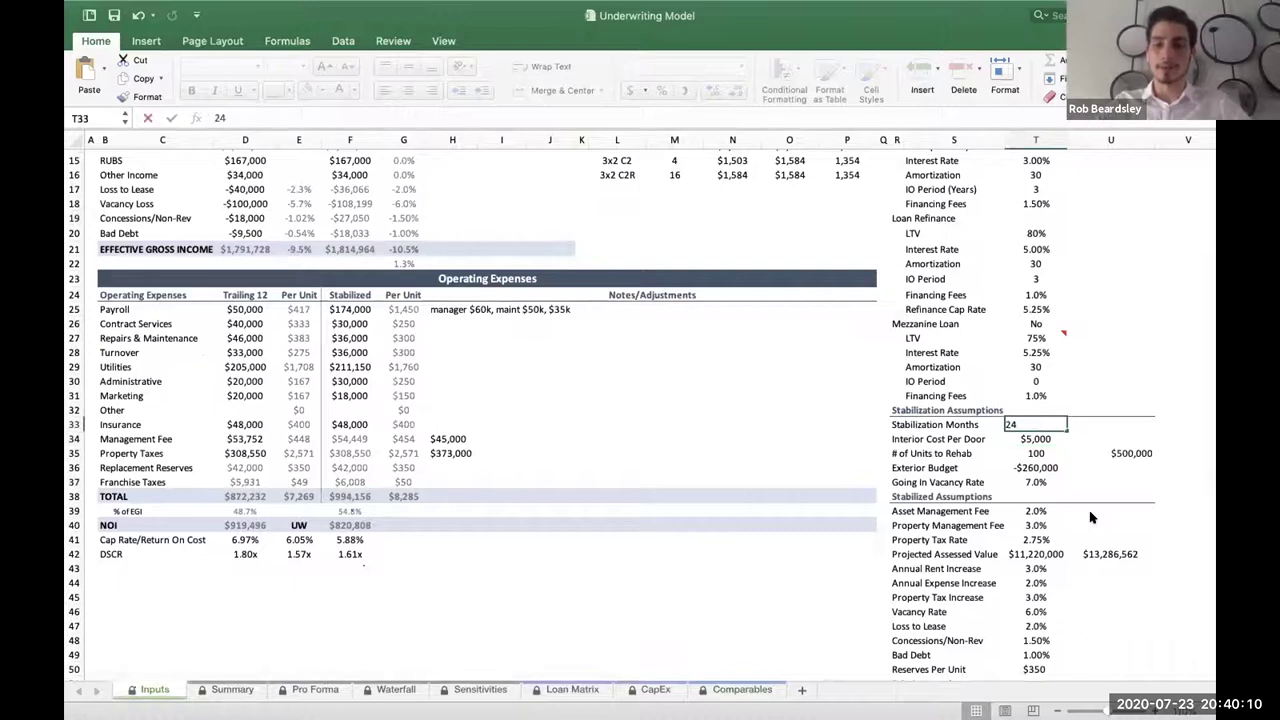
pyautogui.hotkey('ctrl', 'pagedown')
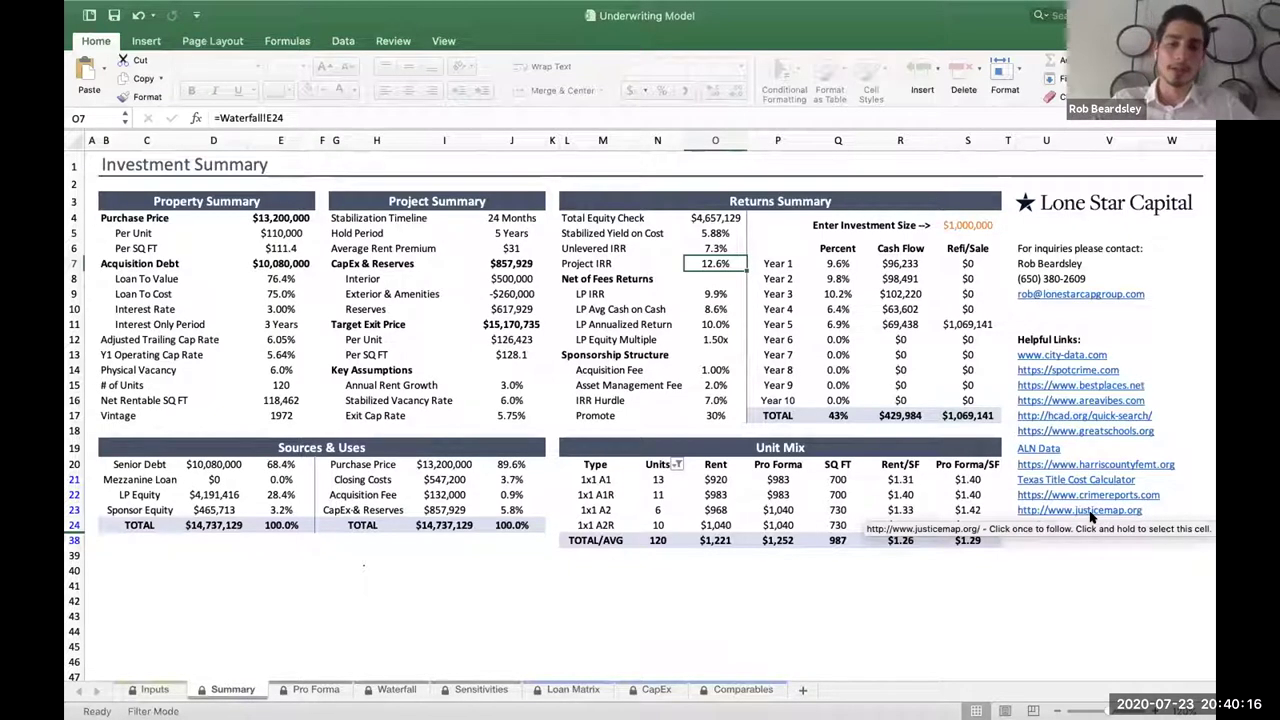
pyautogui.hotkey('ctrl', 'pageup')
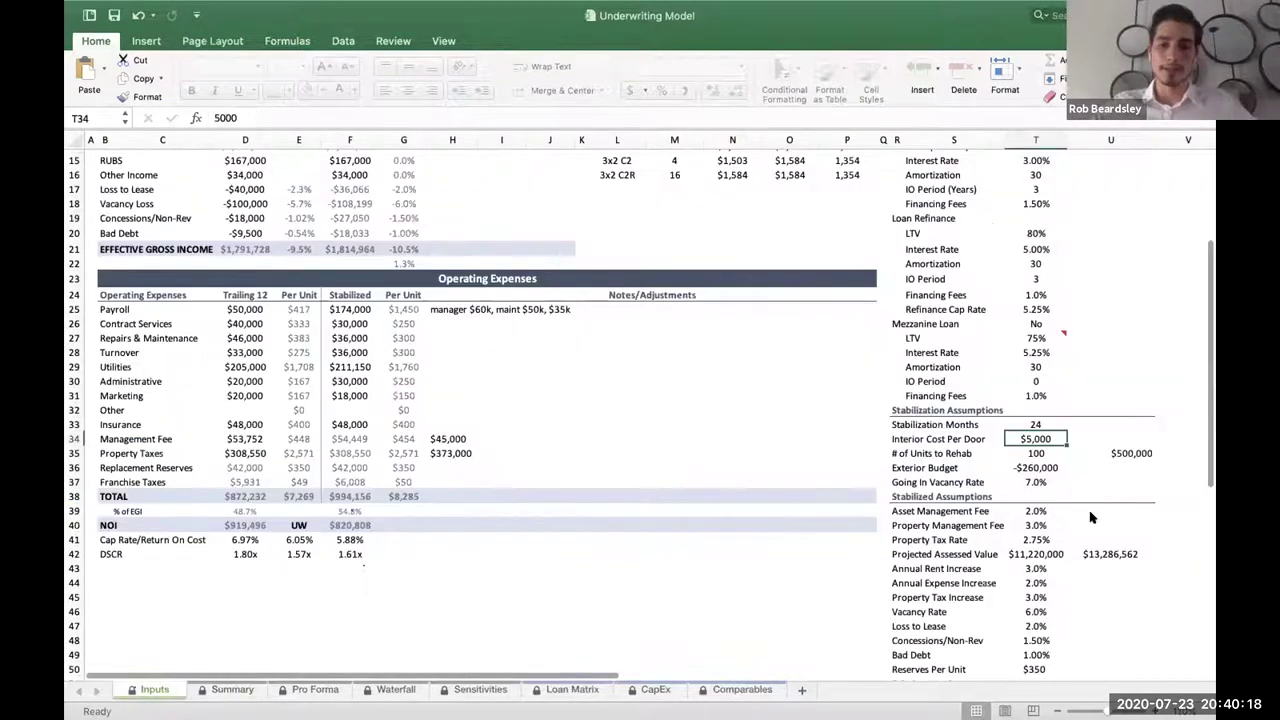
# - Set the Stabilization Months to 18 and highlight the Going In Vacancy Rate row
pyautogui.press('Up')
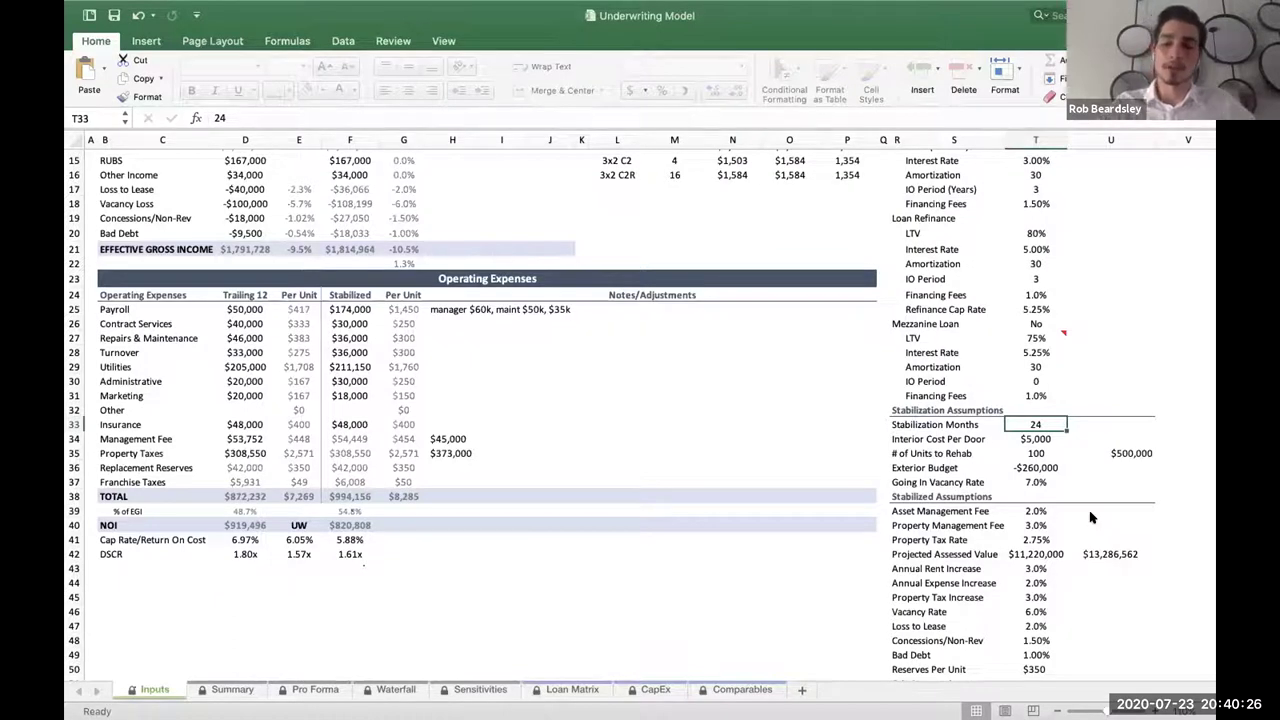
pyautogui.write('18')
pyautogui.press('Return')
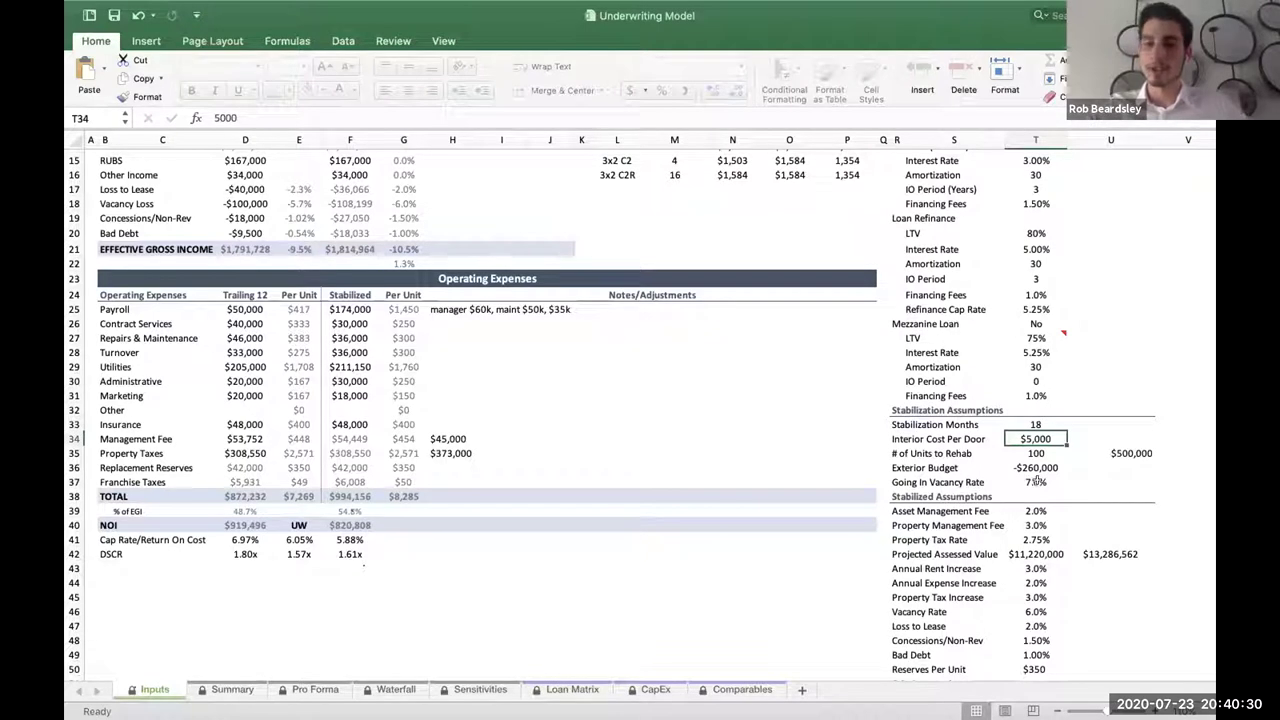
pyautogui.moveTo(898, 477); pyautogui.dragTo(1093, 474)
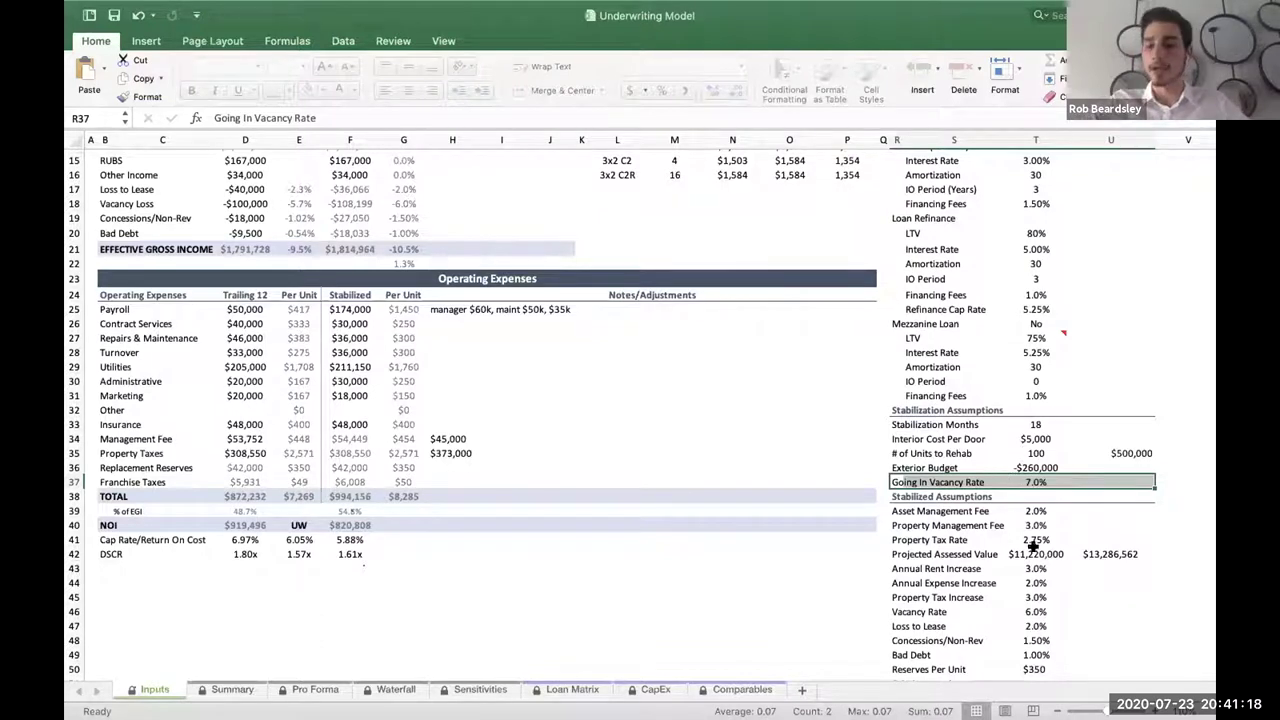
# - Set the stabilized Vacancy Rate to 10% and check the resulting returns in the Summary sheet
pyautogui.scroll(-2, 1033, 546)
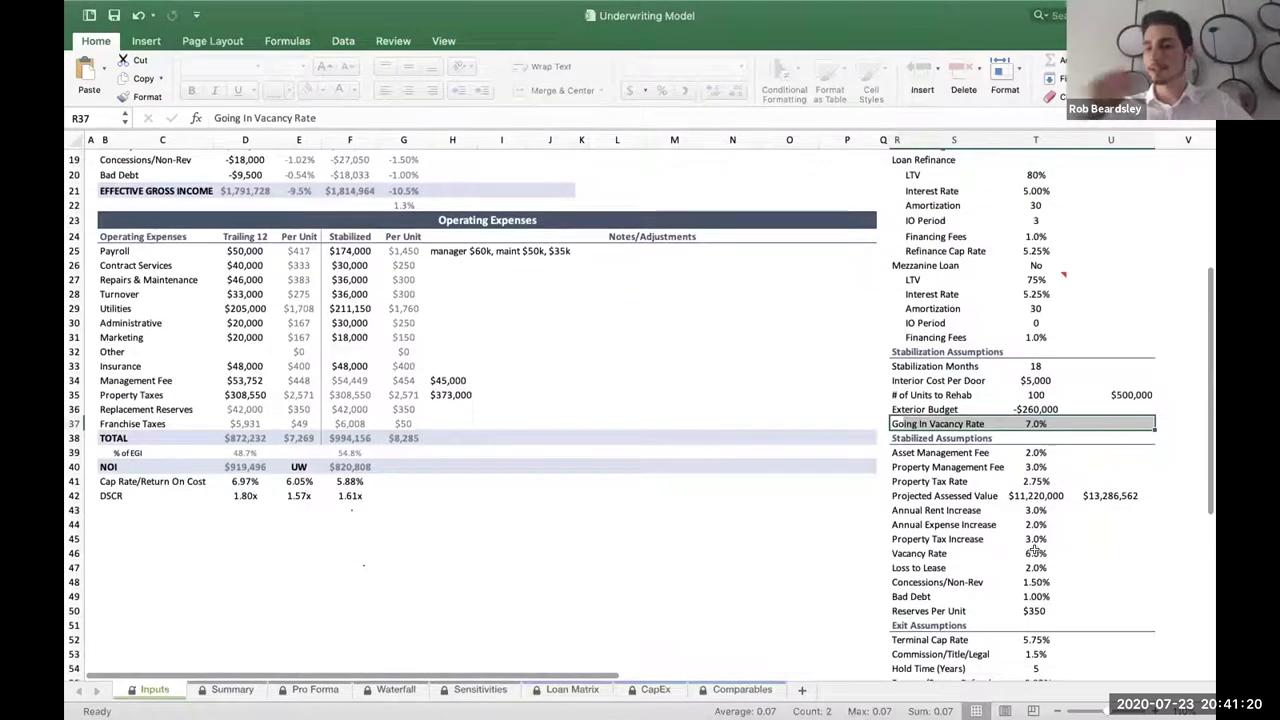
pyautogui.click(1035, 552)
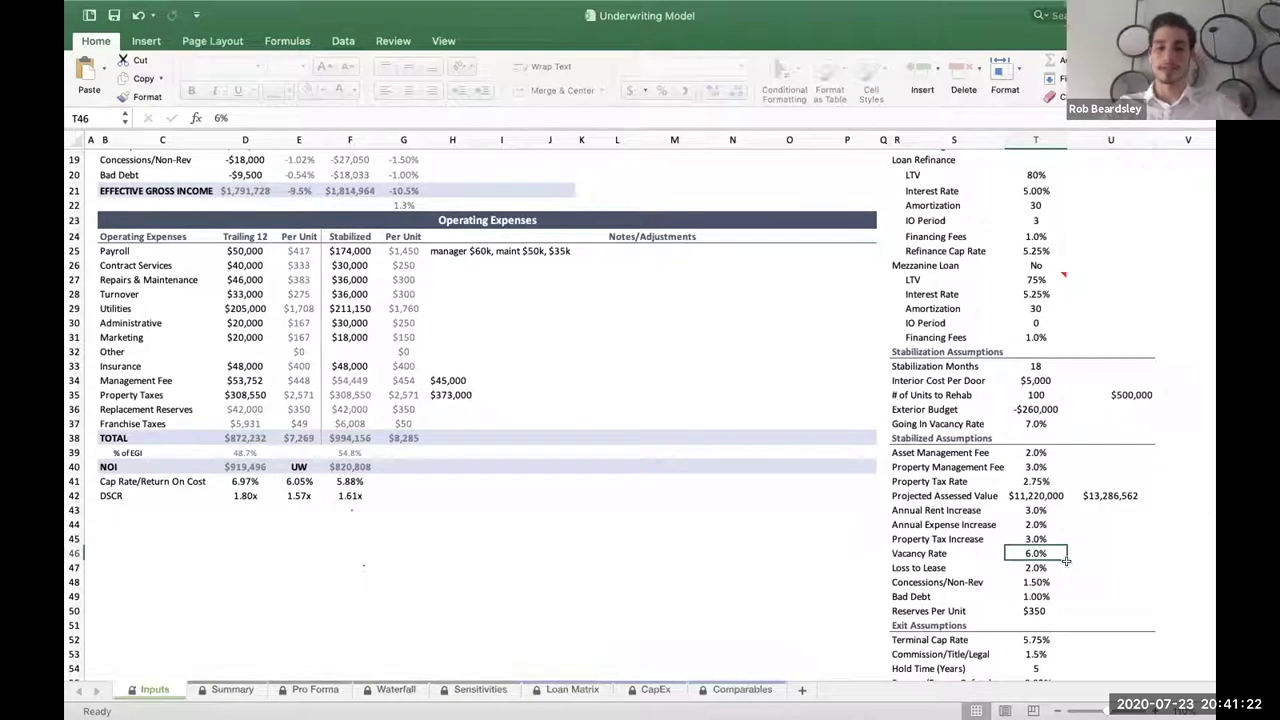
pyautogui.write('10')
pyautogui.press('Return')
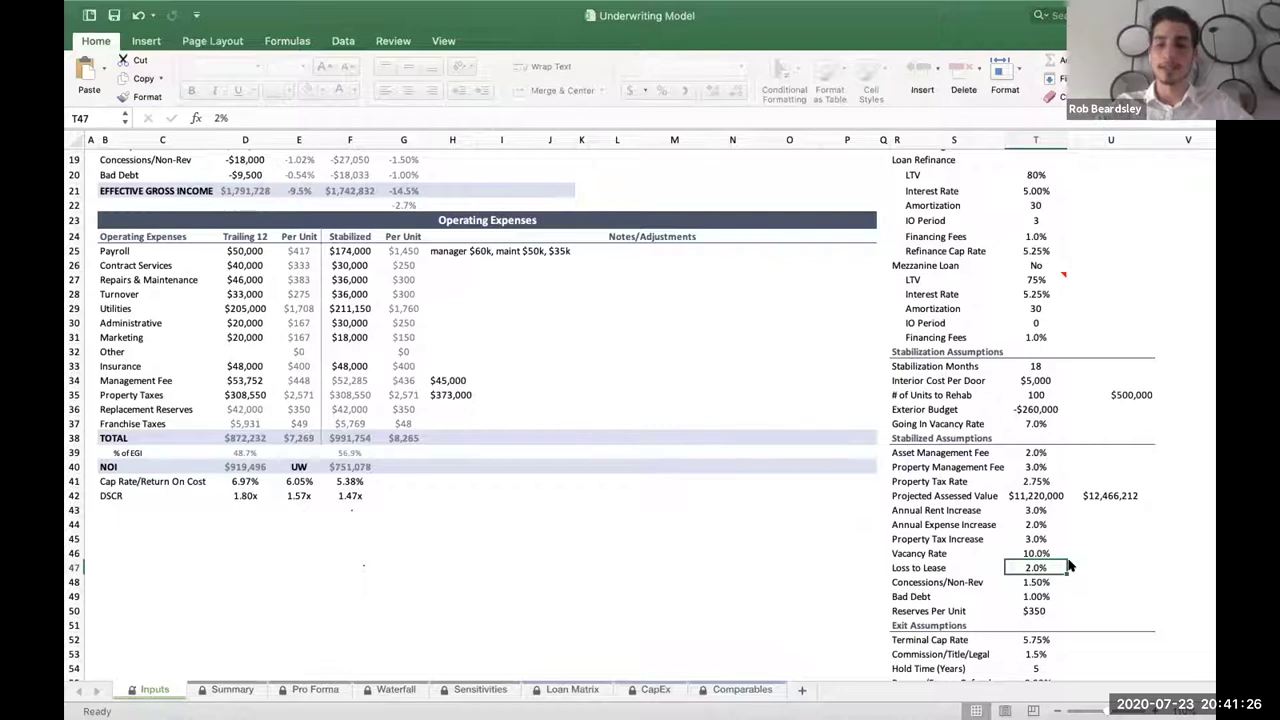
pyautogui.hotkey('ctrl', 'pagedown')
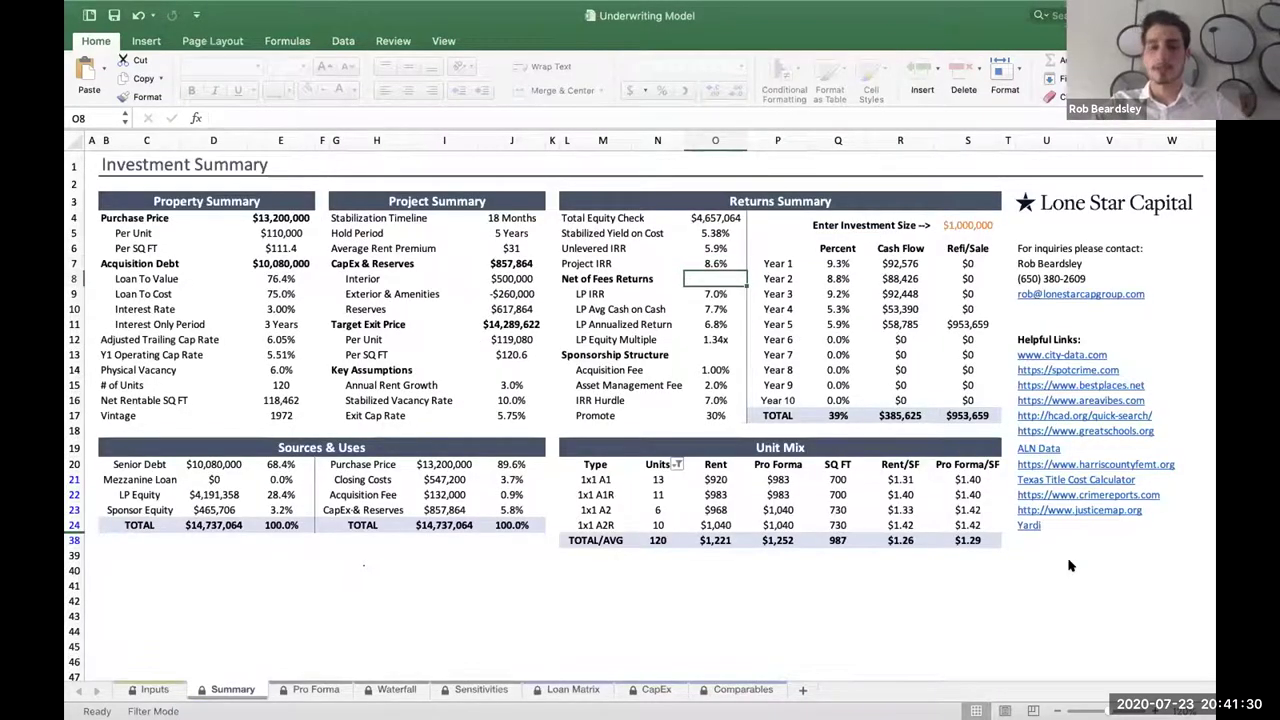
# - Set the stabilized Vacancy Rate back to 6% in the Inputs sheet
pyautogui.hotkey('ctrl', 'pageup')
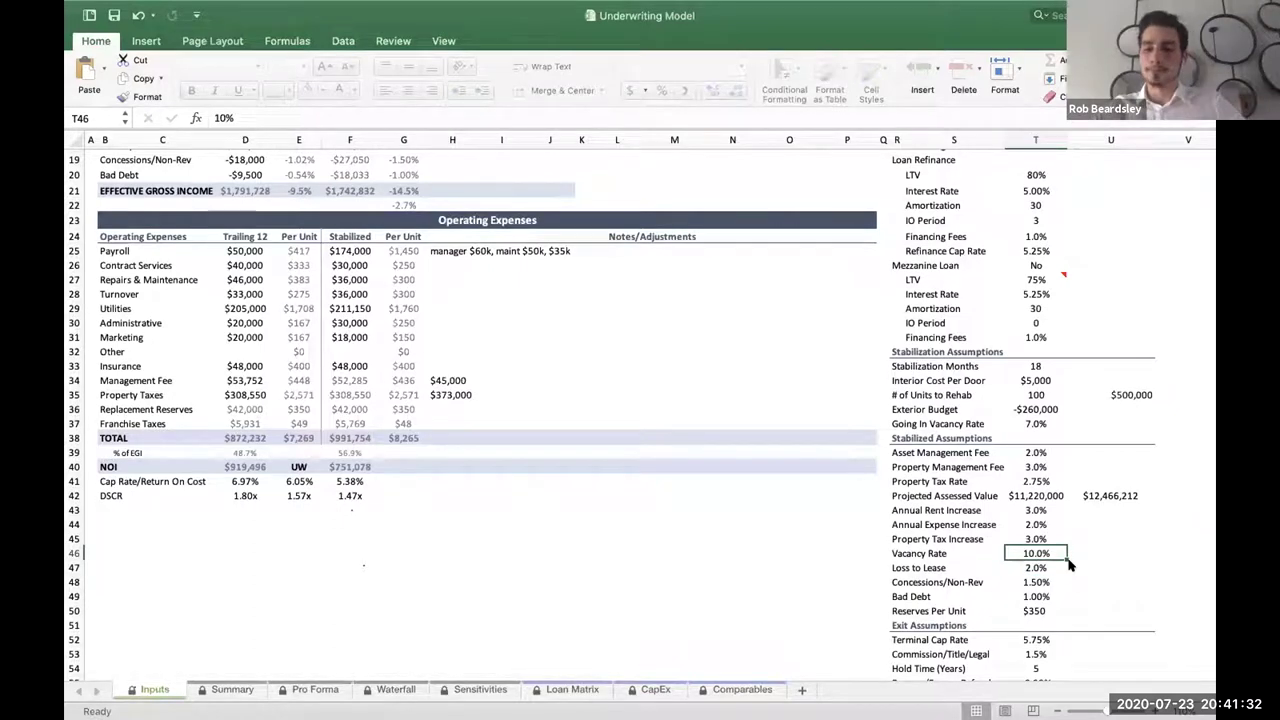
pyautogui.write('6')
pyautogui.press('Return')
pyautogui.write('2')
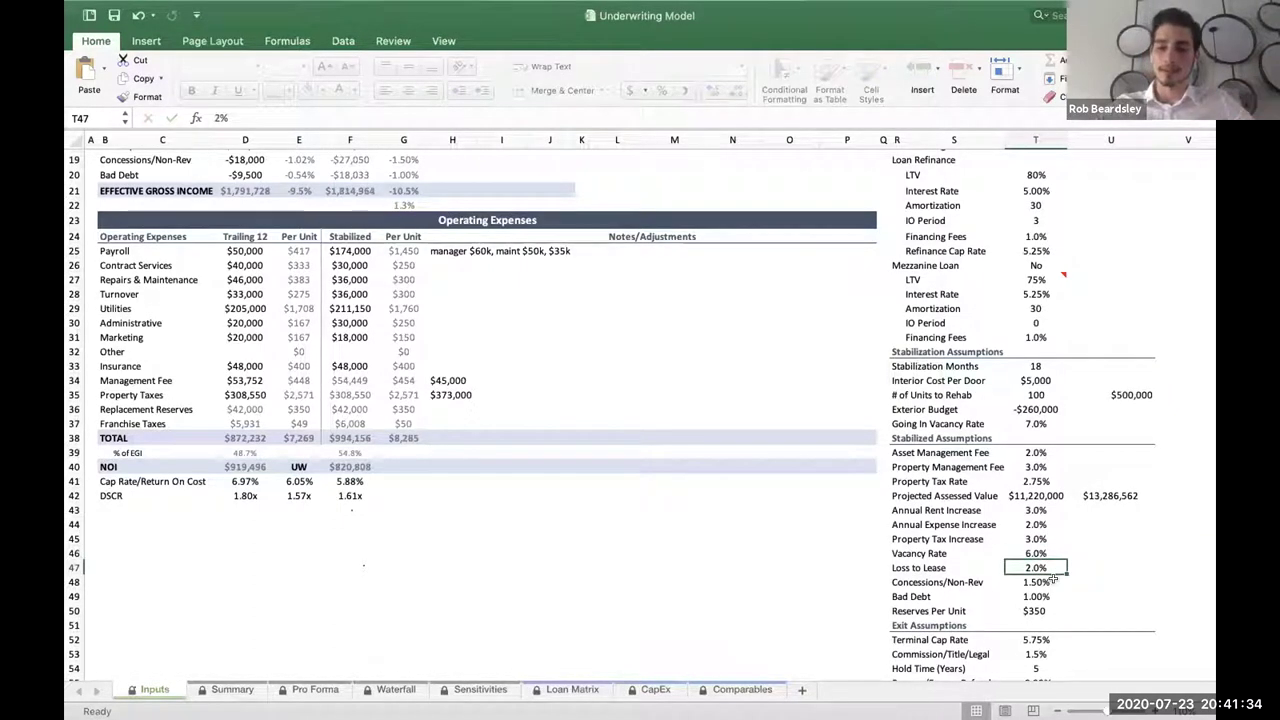
# - Set the Hold Time in the Exit Assumptions to 3 years and review the returns in the Summary sheet
pyautogui.scroll(-2, 1052, 580)
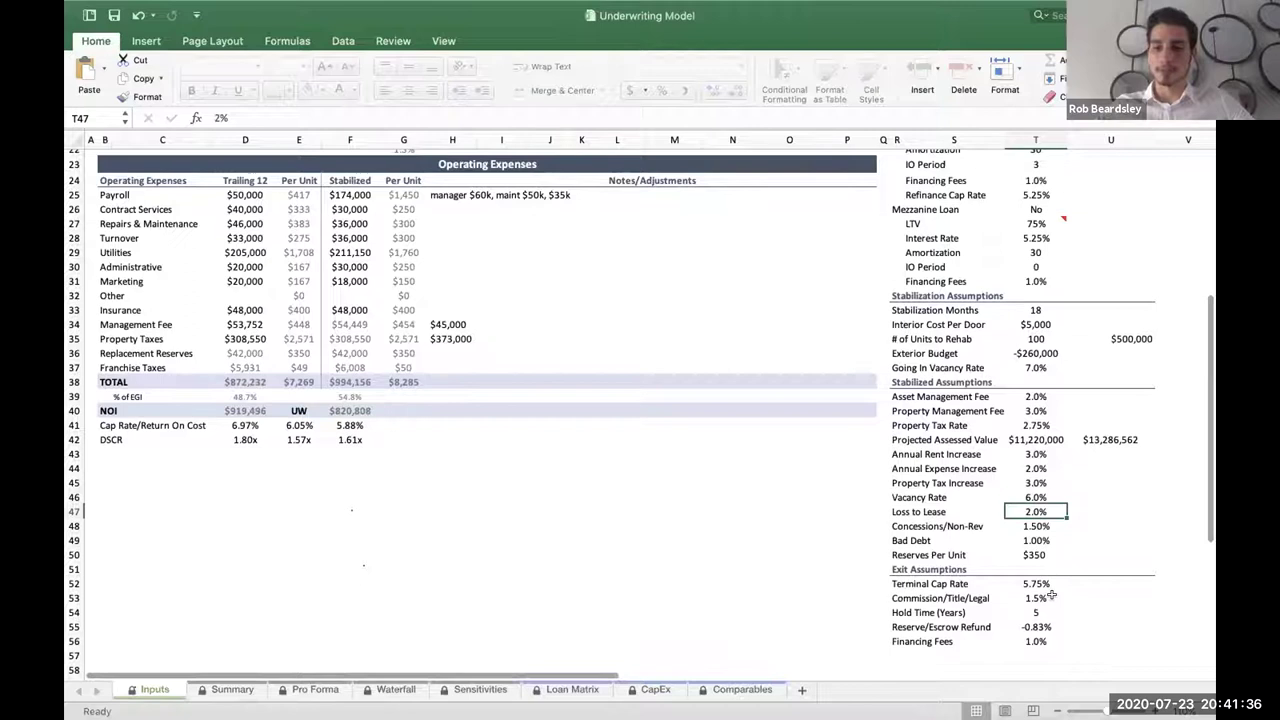
pyautogui.moveTo(898, 612); pyautogui.dragTo(1101, 613)
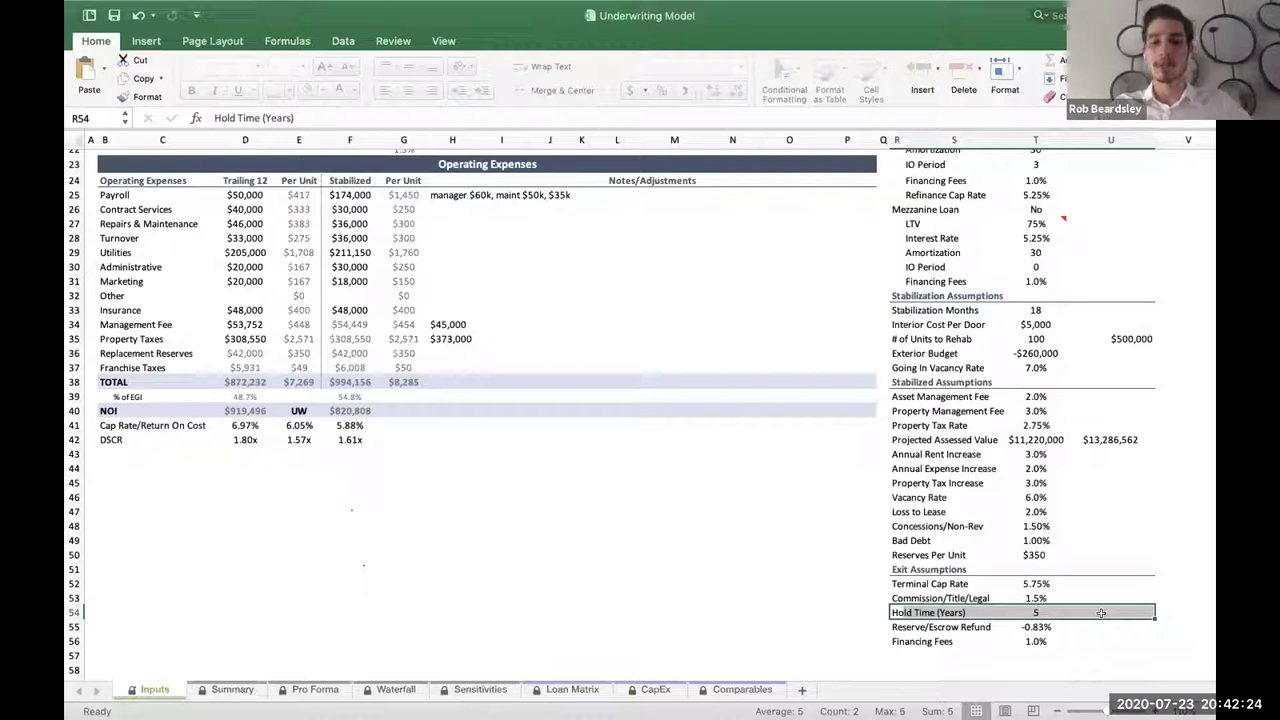
pyautogui.press('Right')
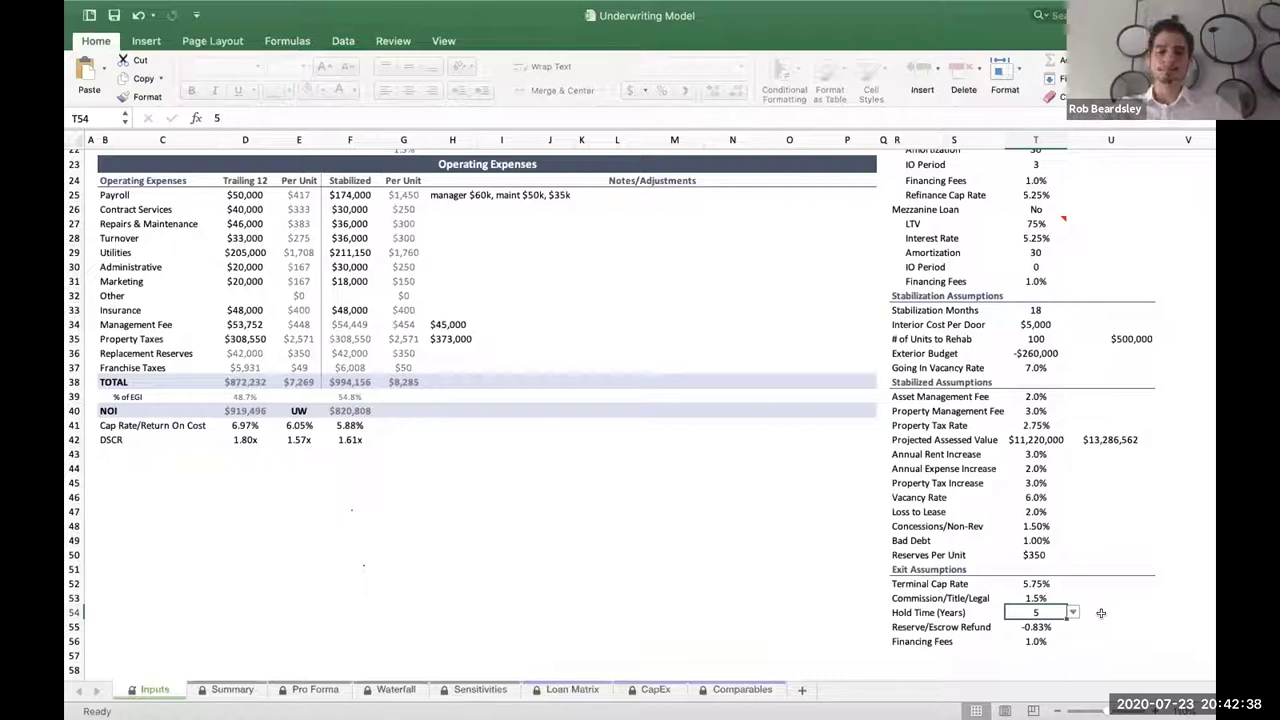
pyautogui.press('Down')
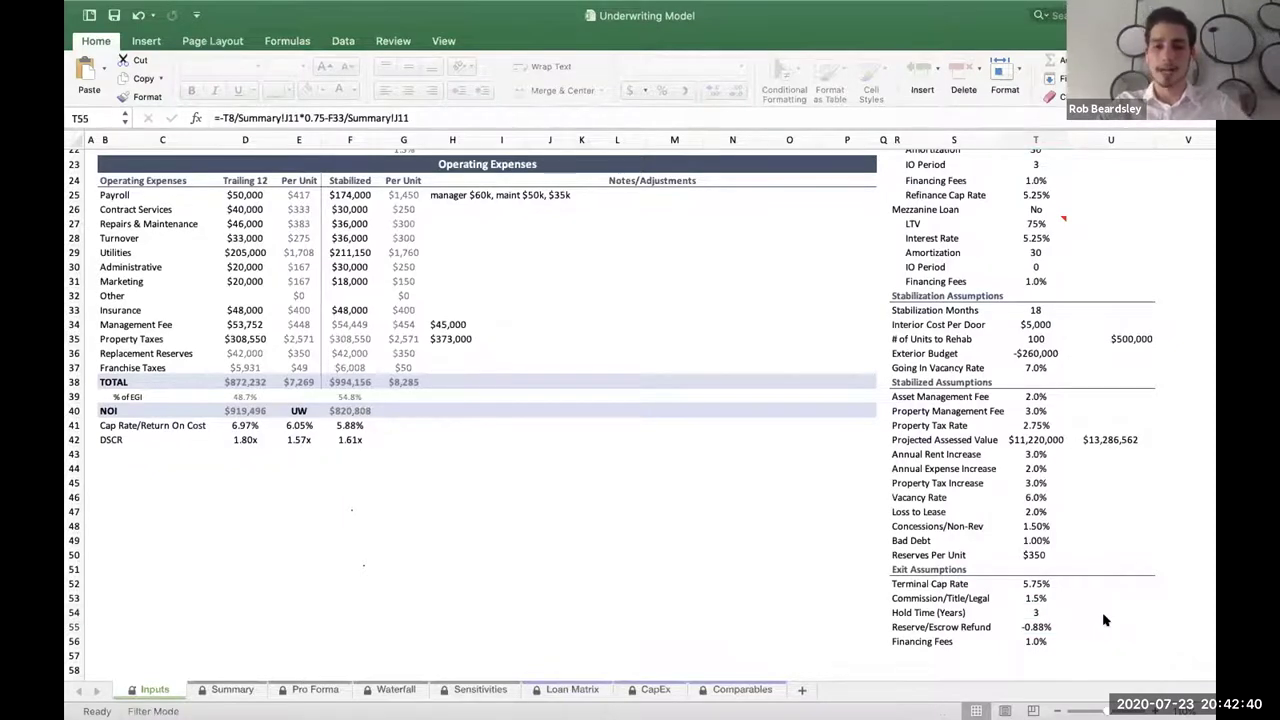
pyautogui.hotkey('ctrl', 'pagedown')
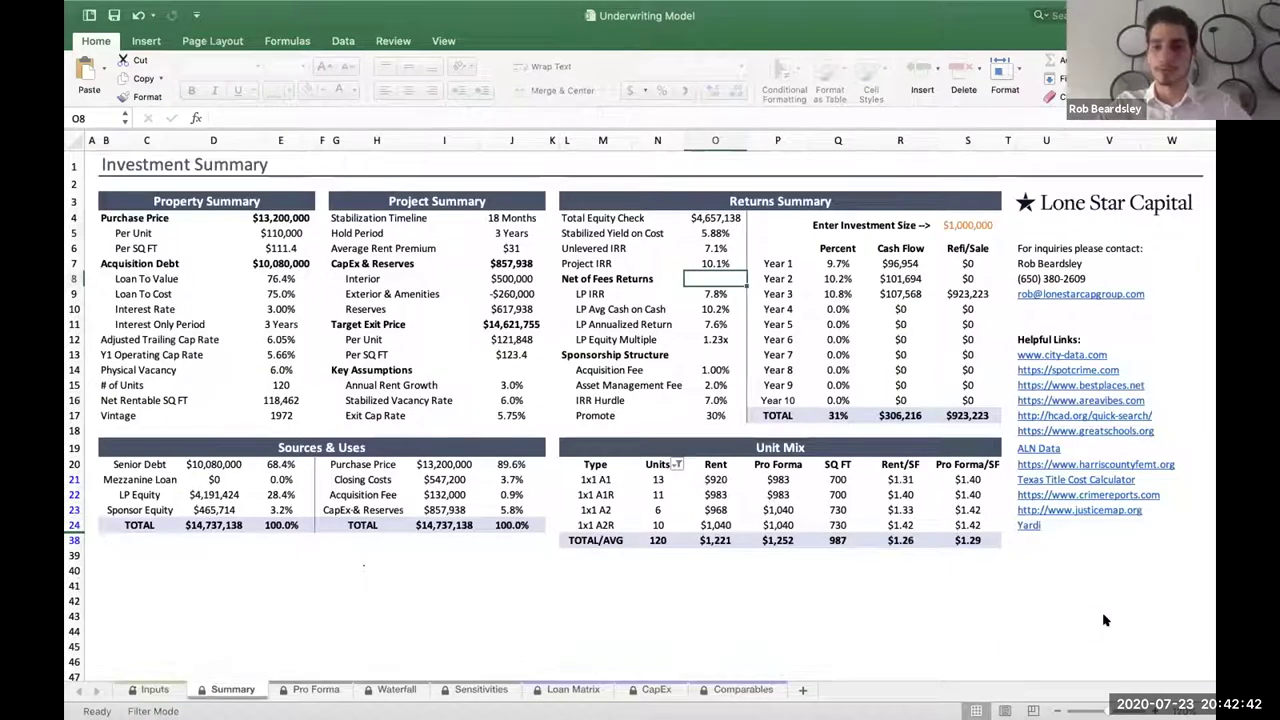
# - Set the Stabilization Months to 12 and check the Project IRR in the Summary sheet
pyautogui.hotkey('ctrl', 'pageup')
pyautogui.click(1049, 314)
pyautogui.write('12')
pyautogui.press('Return')
pyautogui.write('5000')
pyautogui.press('Return')
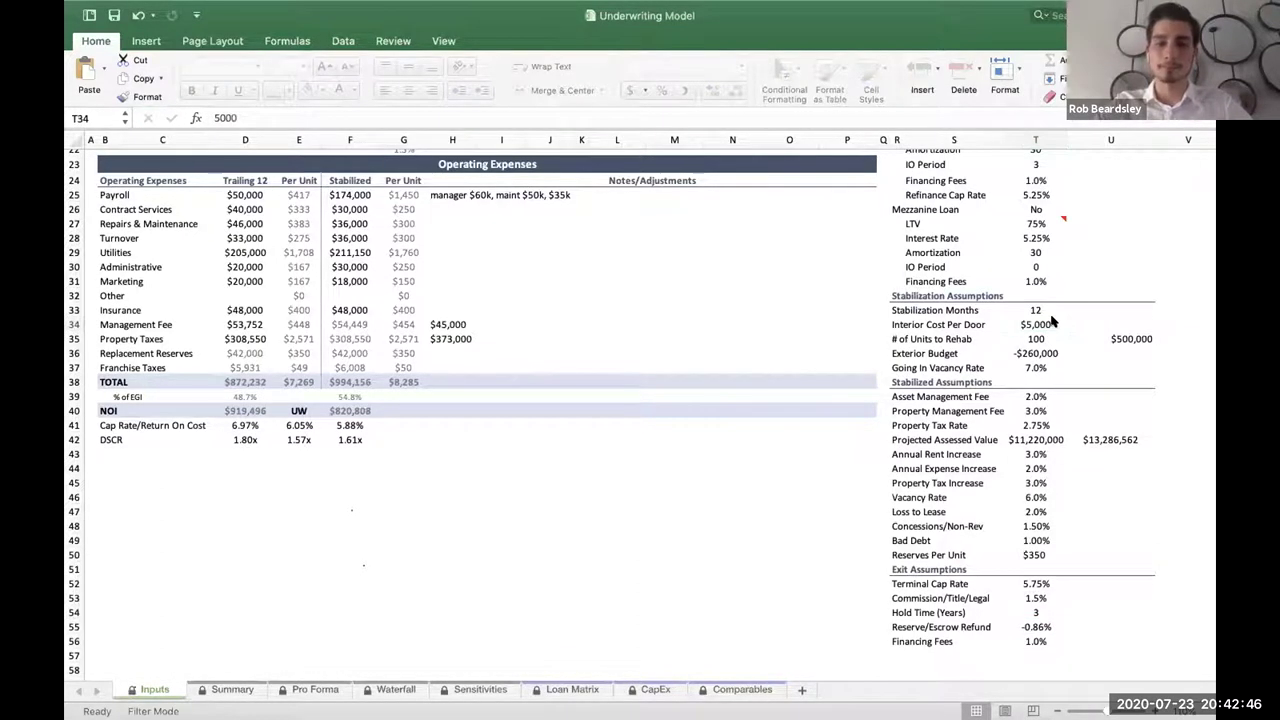
pyautogui.hotkey('ctrl', 'pagedown')
pyautogui.press('Up')
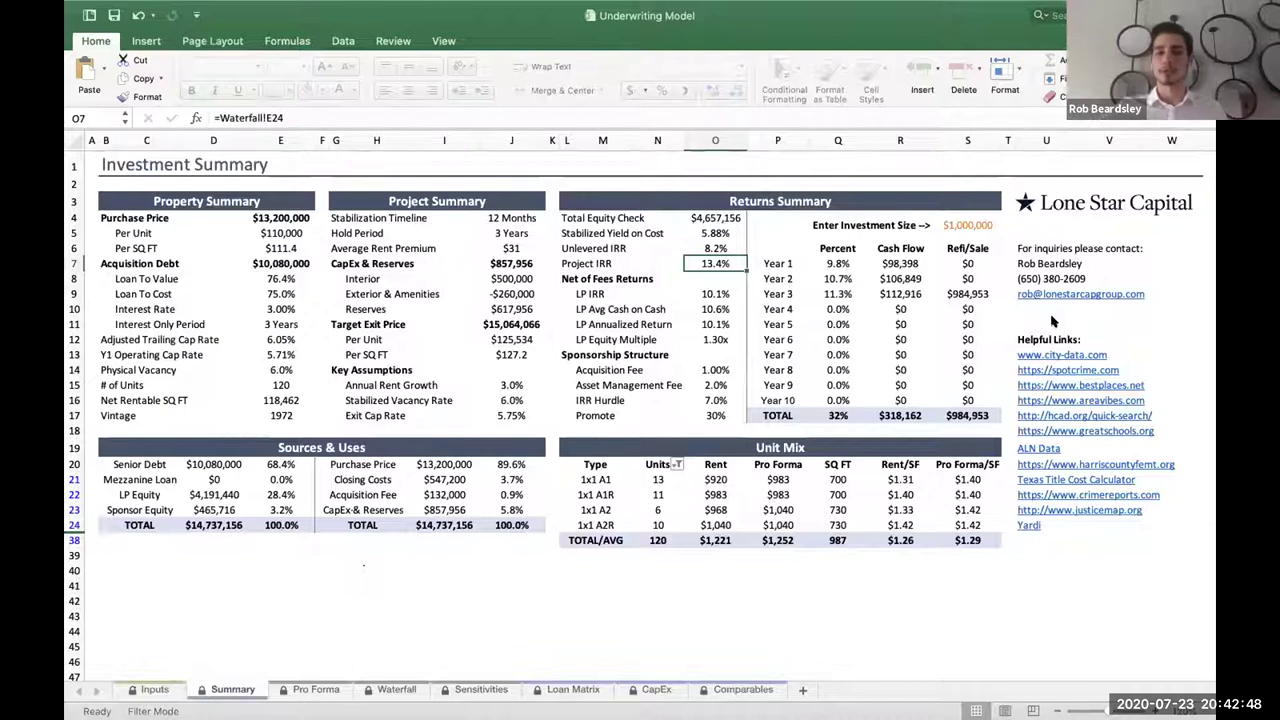
# - Set the Hold Time to 5 years and compare the returns in the Summary sheet
pyautogui.hotkey('ctrl', 'pageup')
pyautogui.click(1045, 612)
pyautogui.write('5')
pyautogui.press('Return')
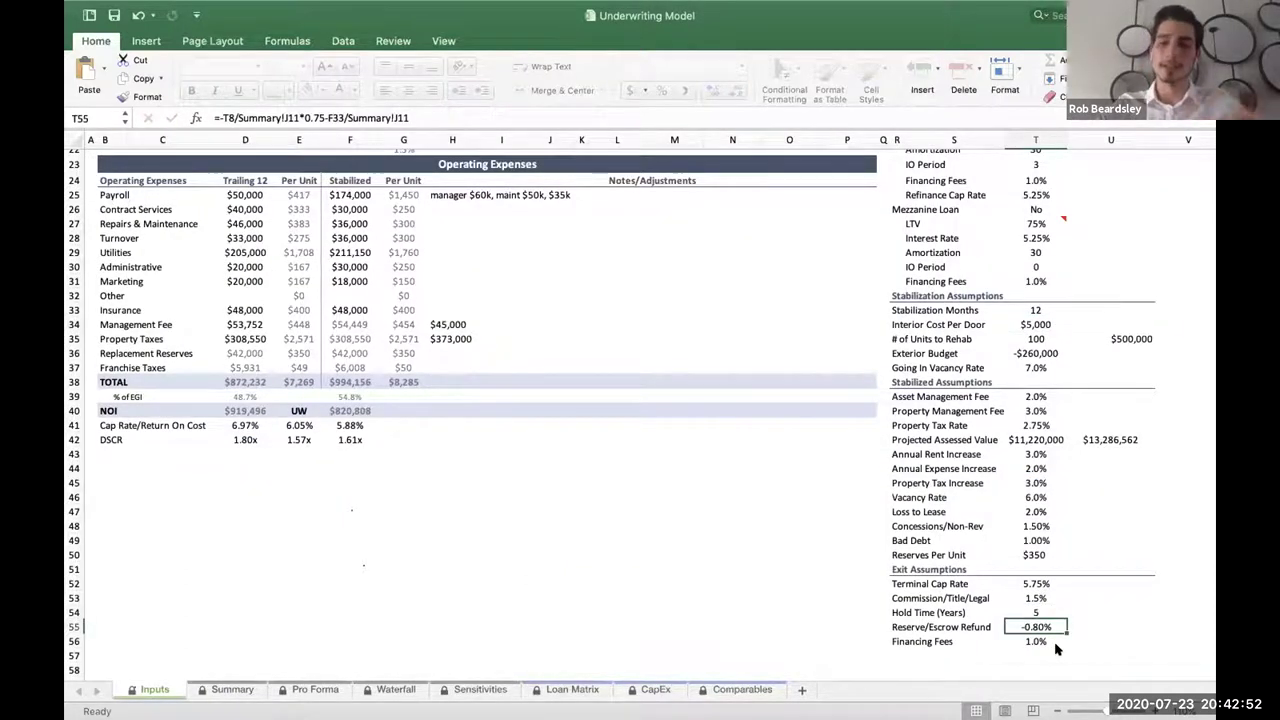
pyautogui.hotkey('ctrl', 'pagedown')
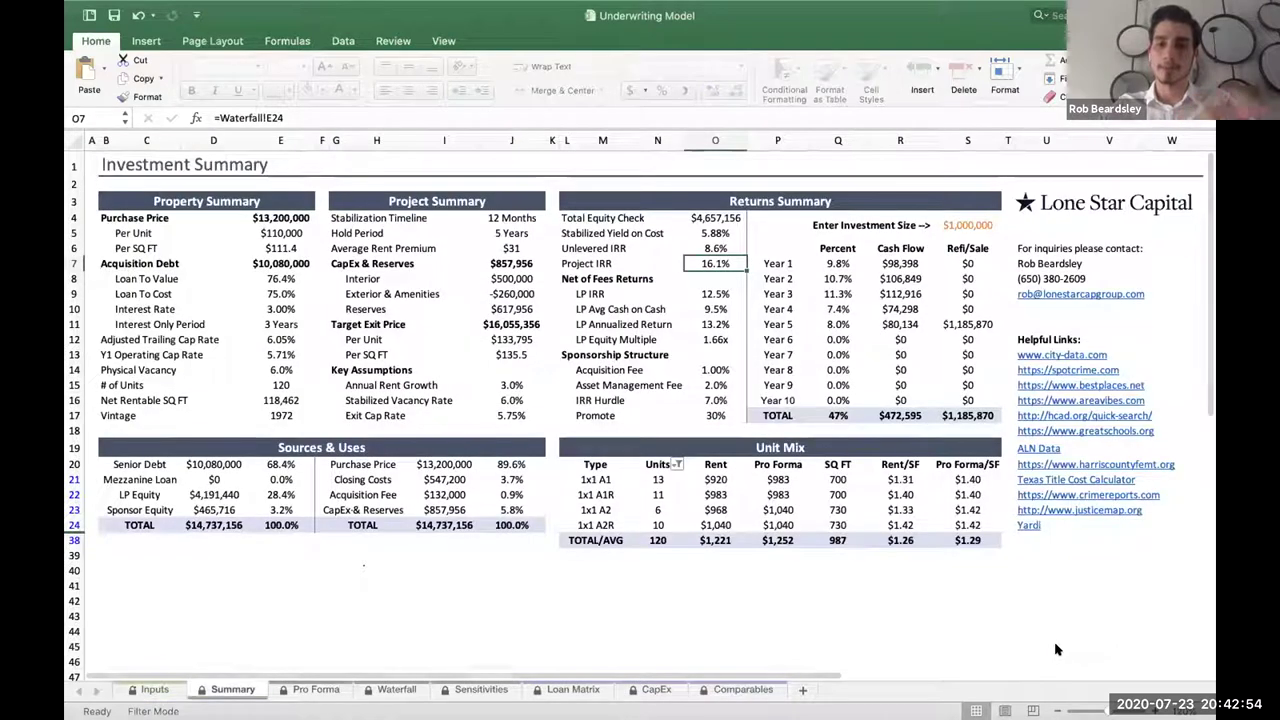
# - Set the Annual Rent Increase in the Stabilized Assumptions to 2%
pyautogui.hotkey('ctrl', 'pageup')
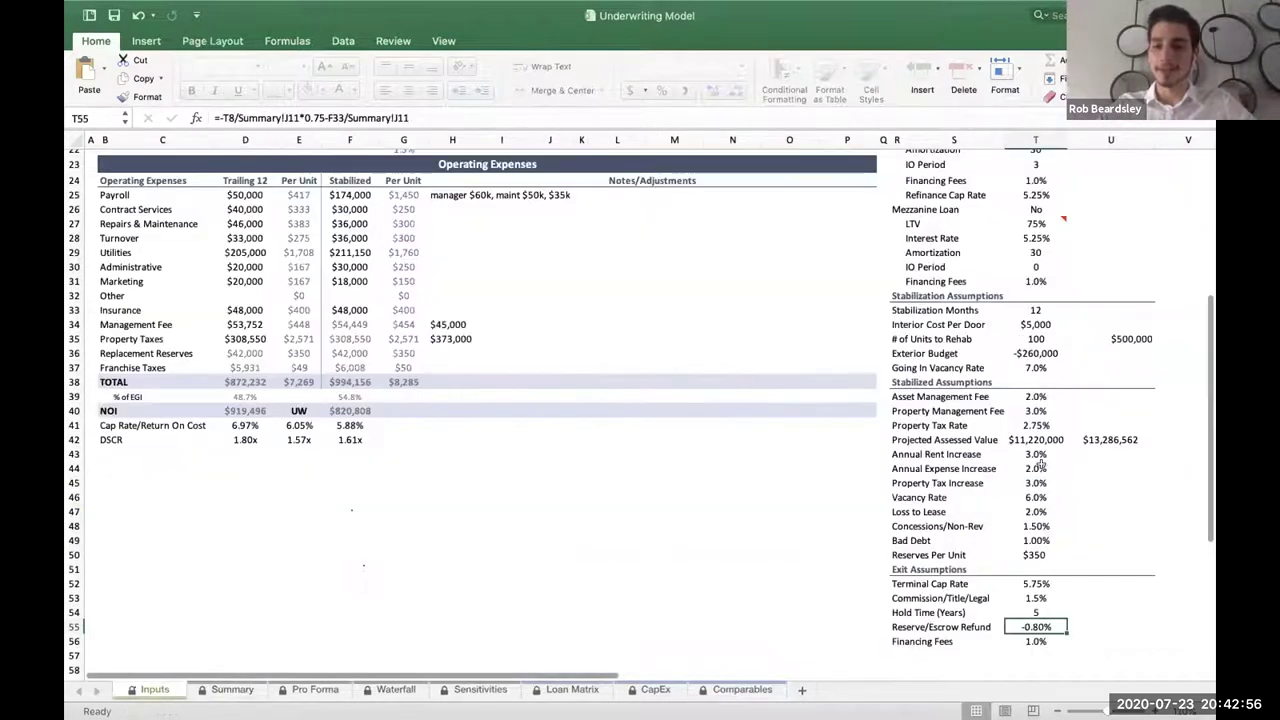
pyautogui.click(1040, 454)
pyautogui.write('2%')
pyautogui.press('Return')
pyautogui.press('Up')
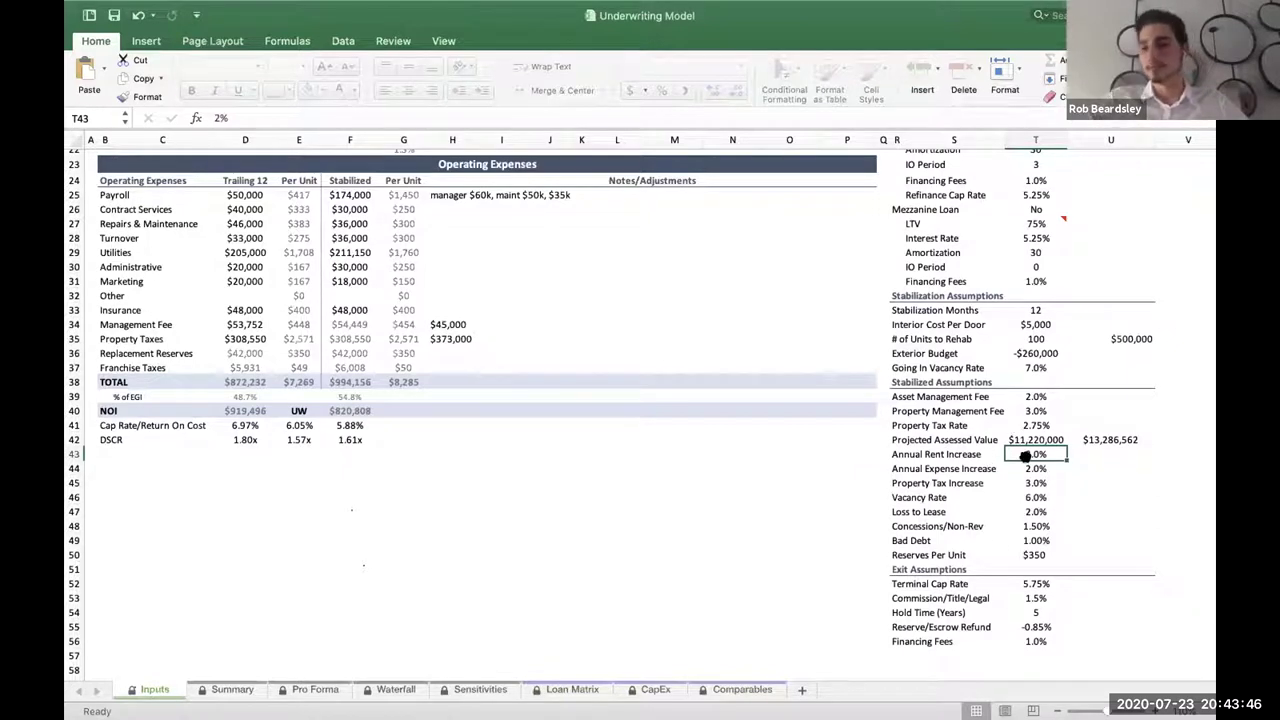
# - Examine the stabilized Vacancy Loss, the loss percentages from Loss to Lease through Bad Debt, and the Cash Reserves formula
pyautogui.moveTo(823, 7)
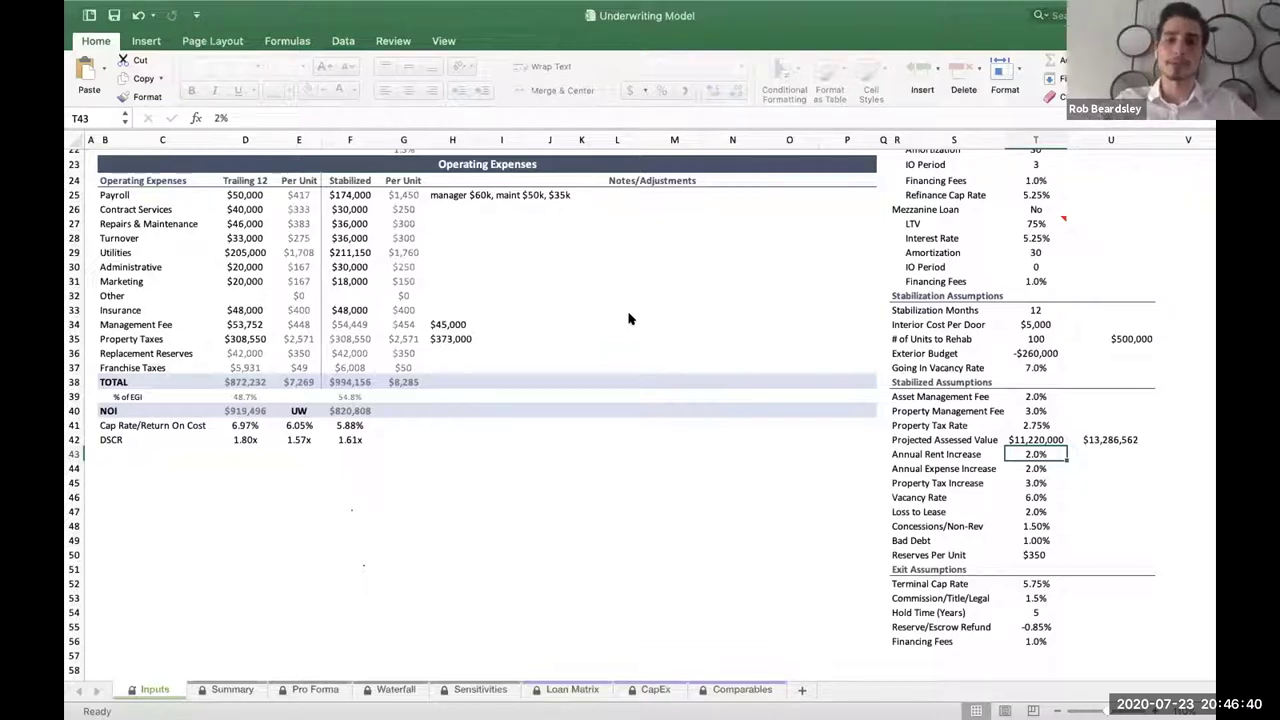
pyautogui.scroll(5, 447, 350)
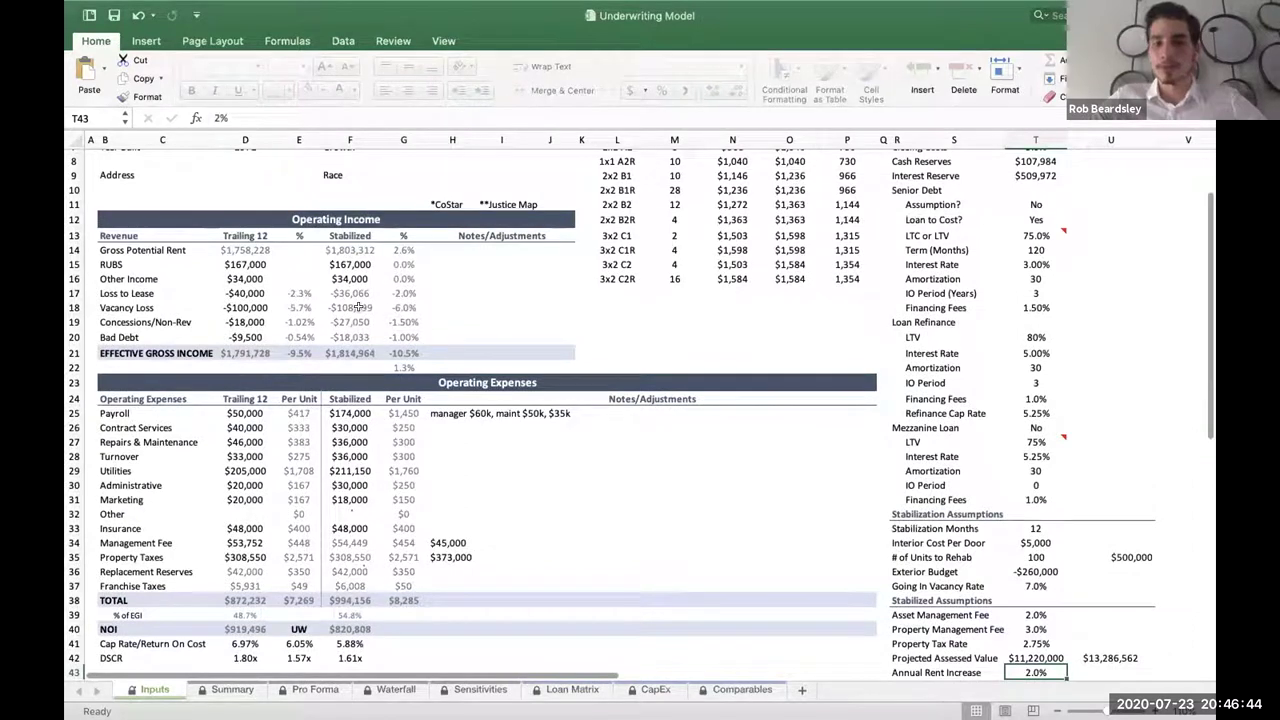
pyautogui.moveTo(352, 307); pyautogui.dragTo(383, 306)
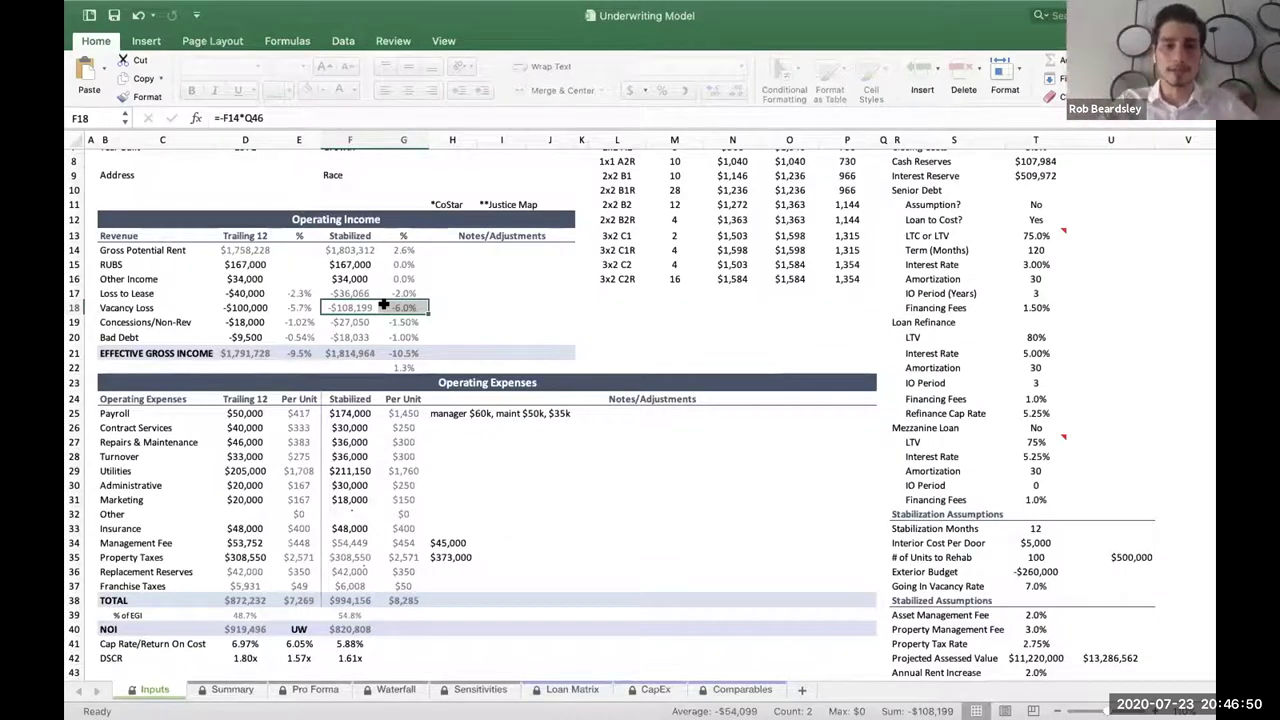
pyautogui.click(403, 293)
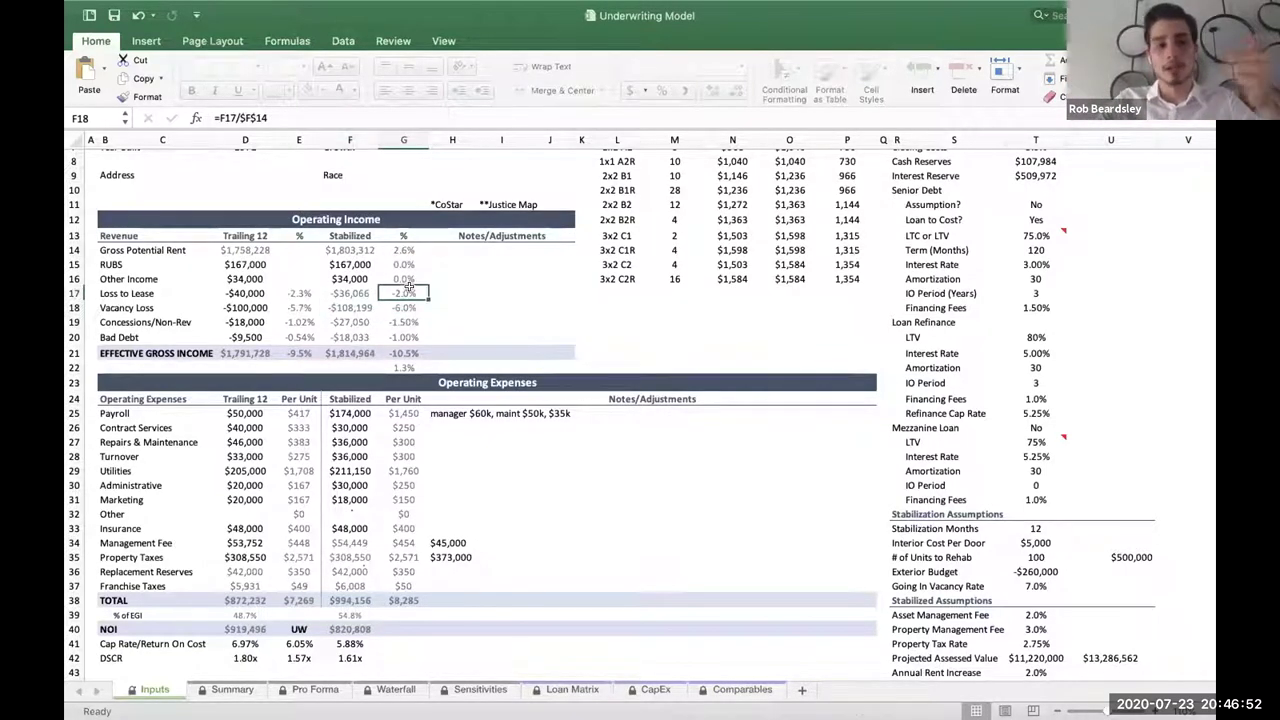
pyautogui.moveTo(408, 297); pyautogui.dragTo(411, 331)
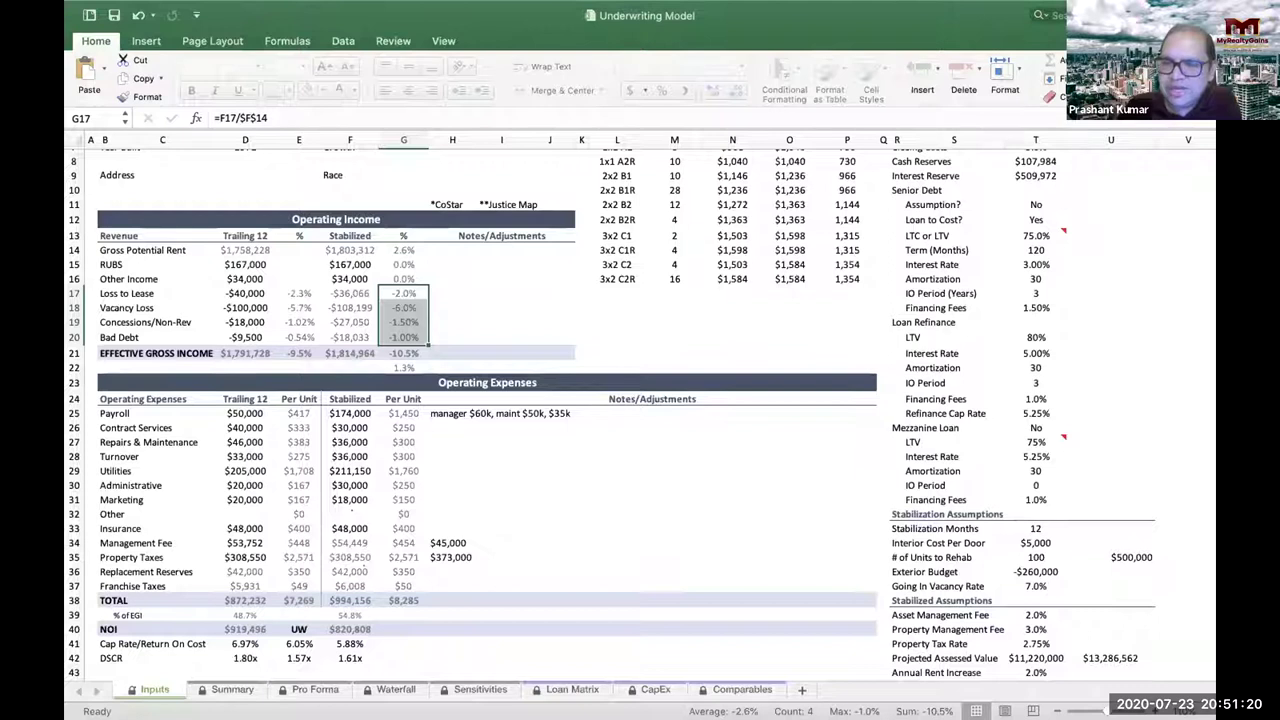
pyautogui.click(1010, 154)
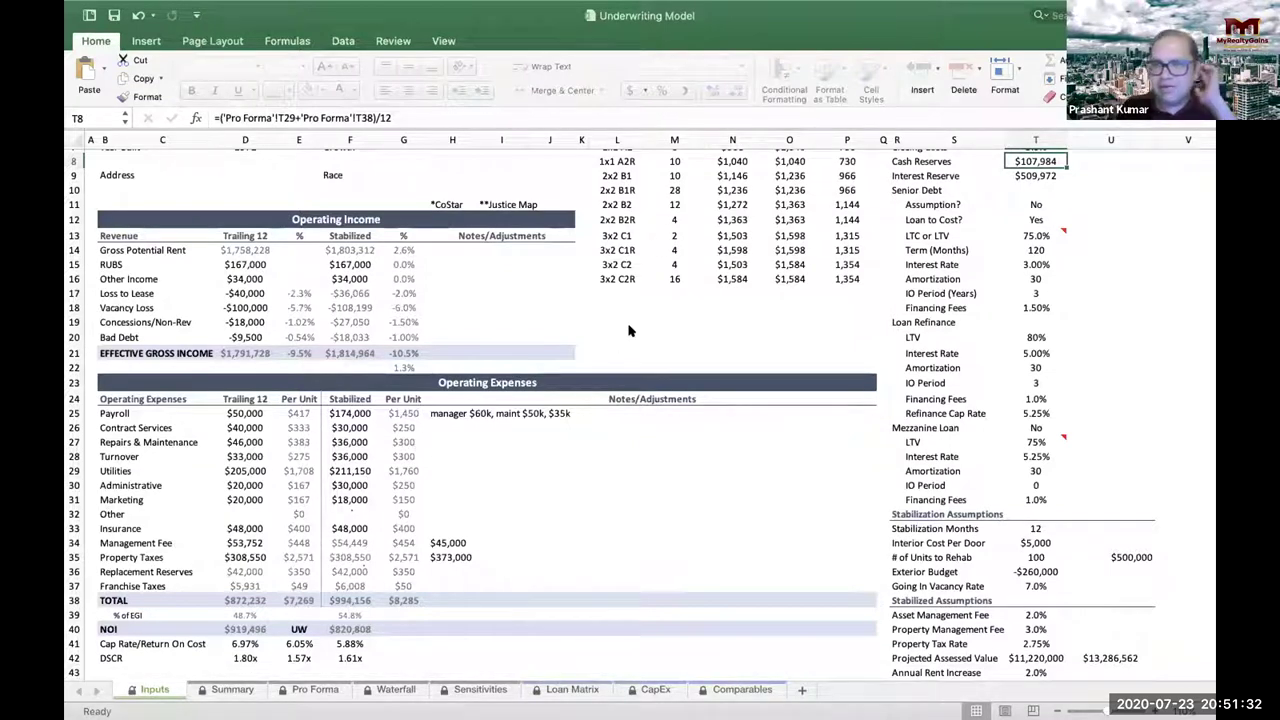
pyautogui.moveTo(690, 7)
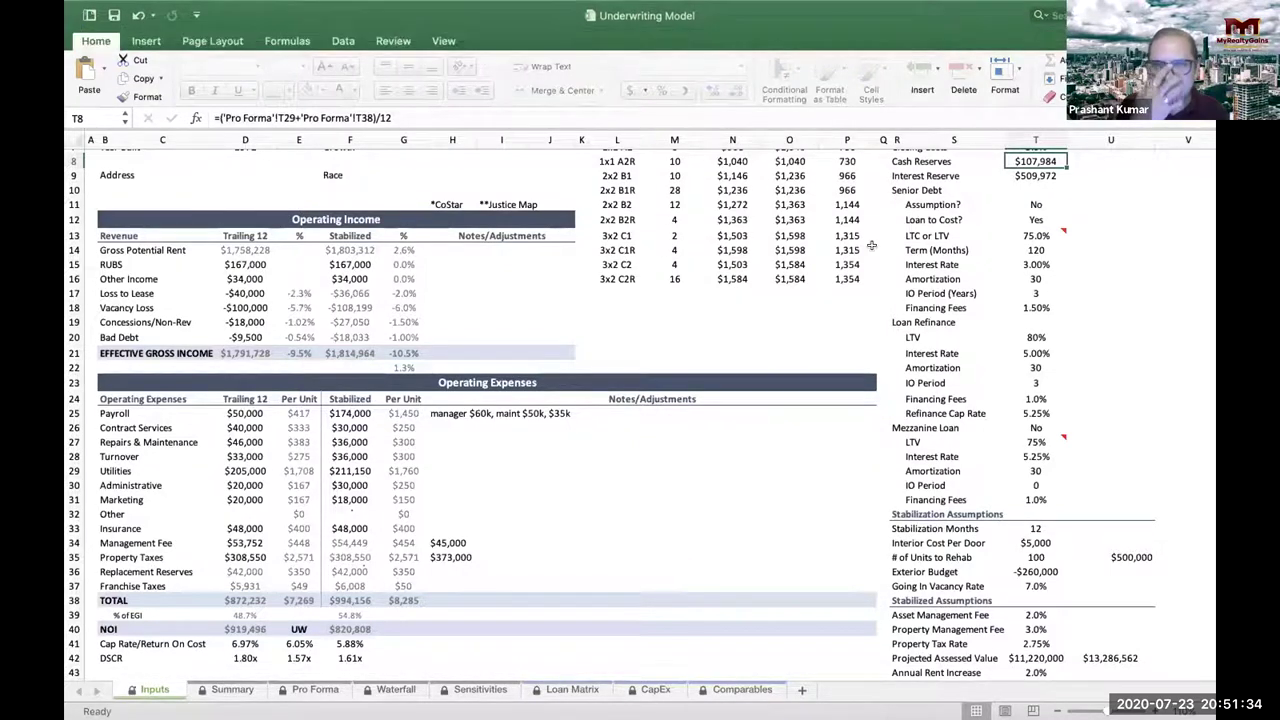